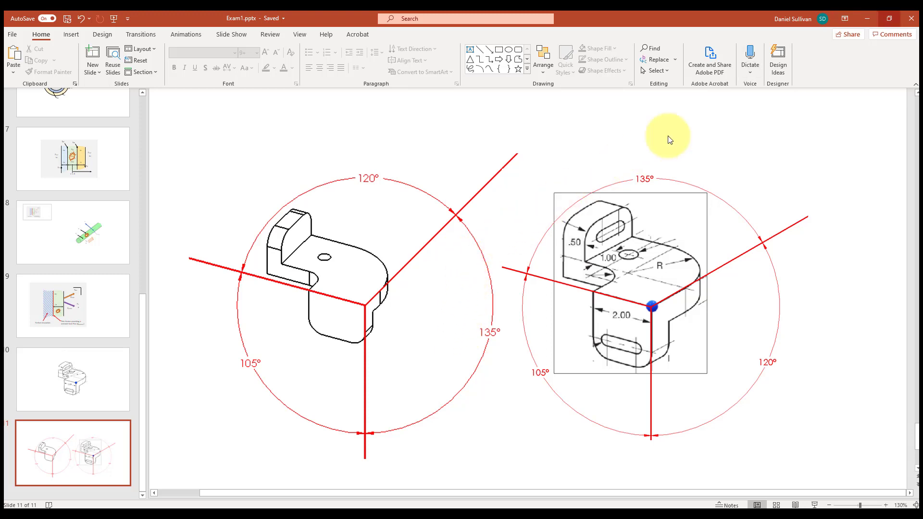
Switch to SOLIDWORKS and start a new sketch on the Top Plane
left_click(866, 19)
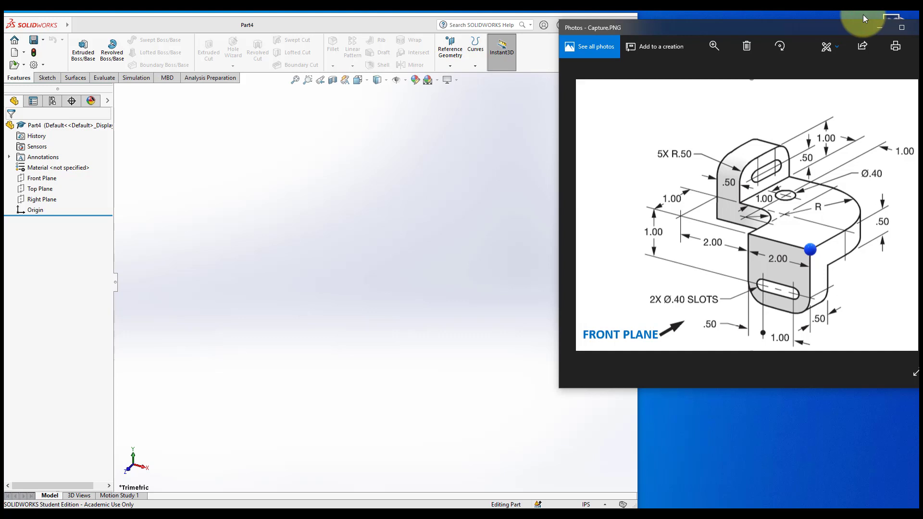
left_click(201, 24)
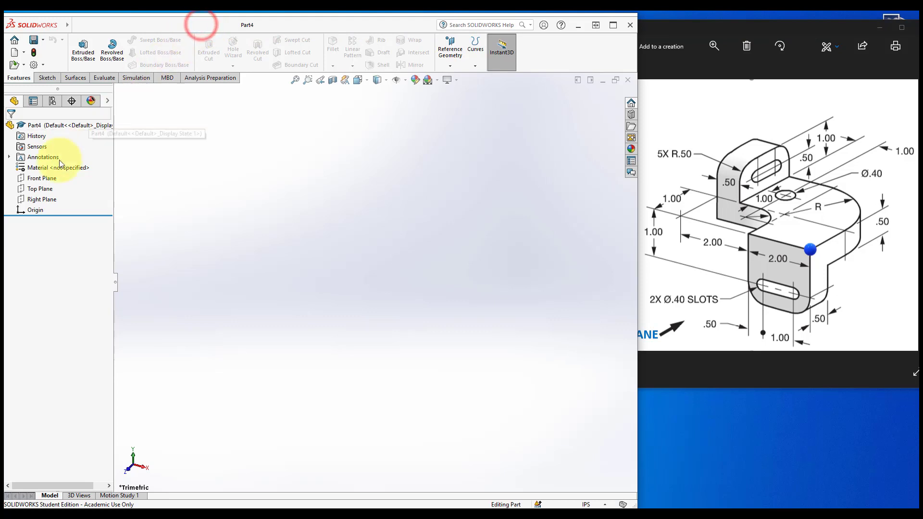
right_click(41, 189)
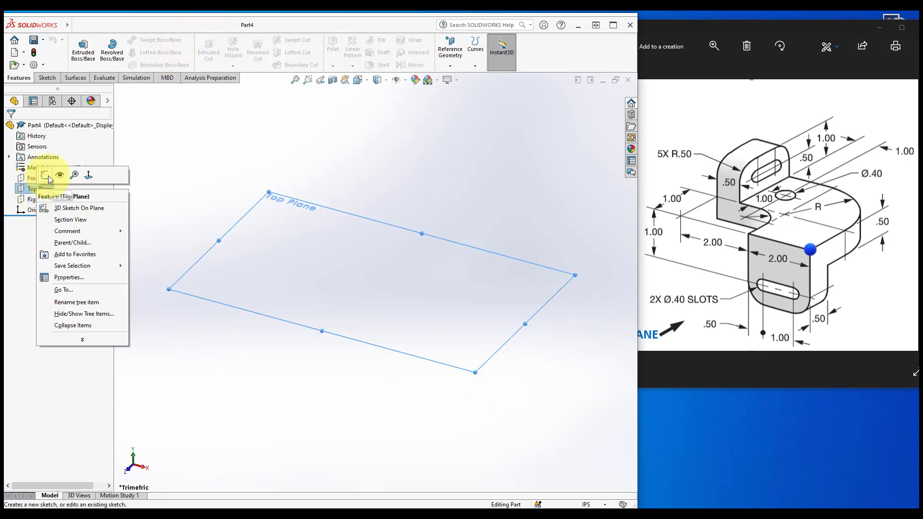
left_click(47, 176)
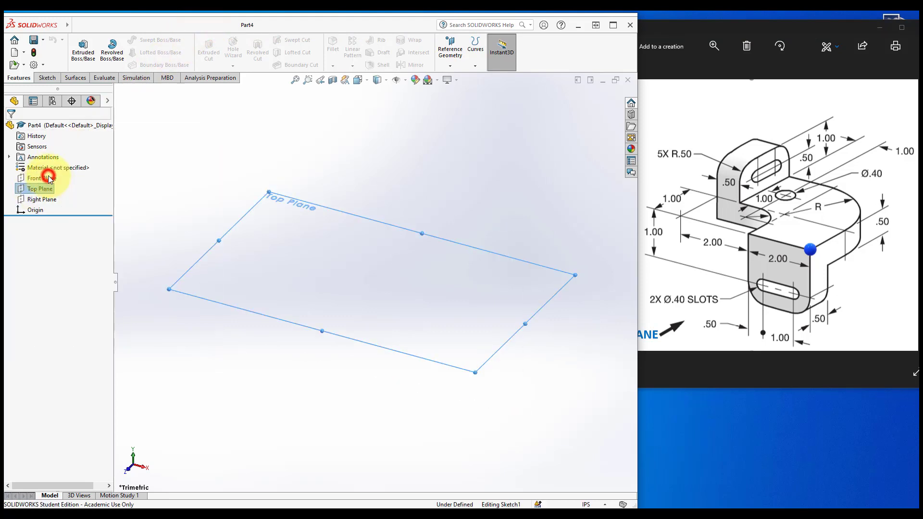
left_click(406, 81)
left_click(408, 94)
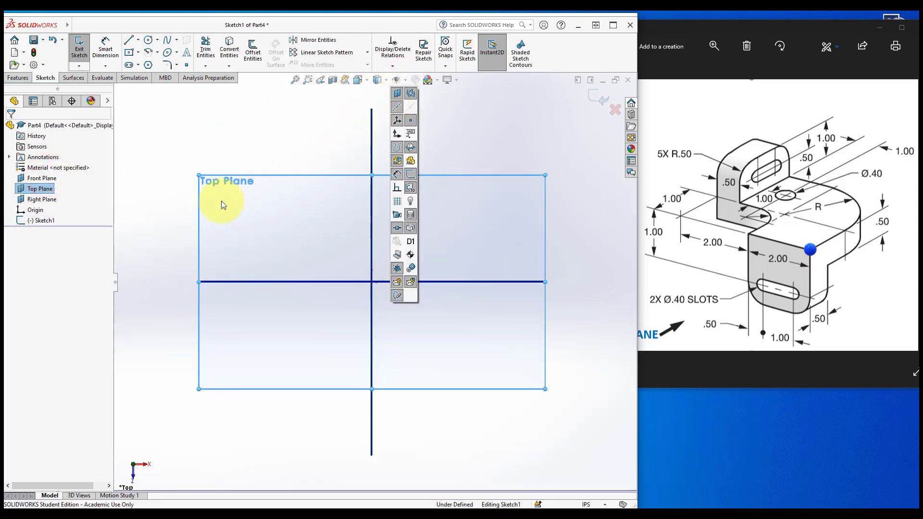
left_click(168, 231)
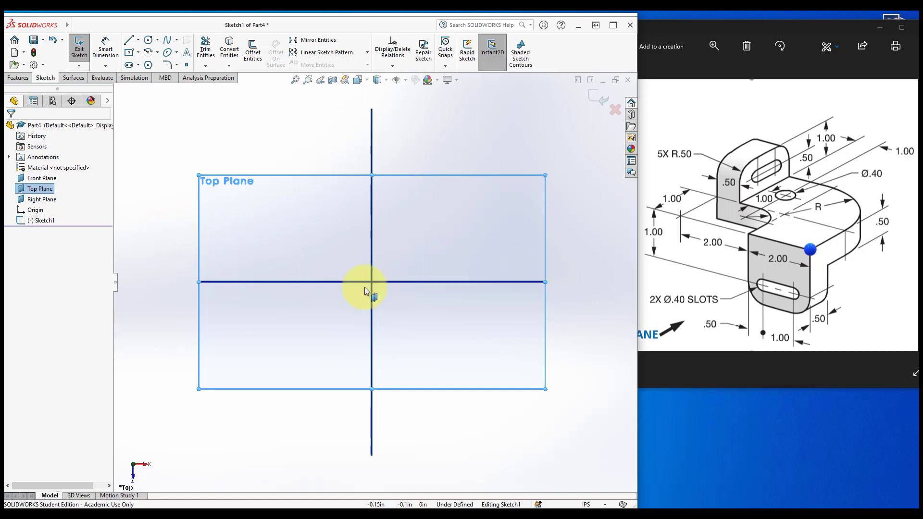
key("Up")
key("Up")
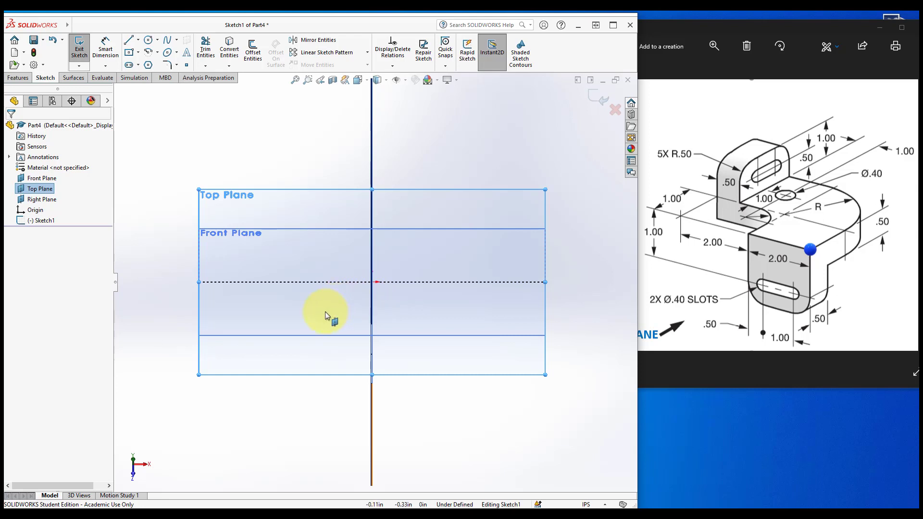
key("Down")
key("Down")
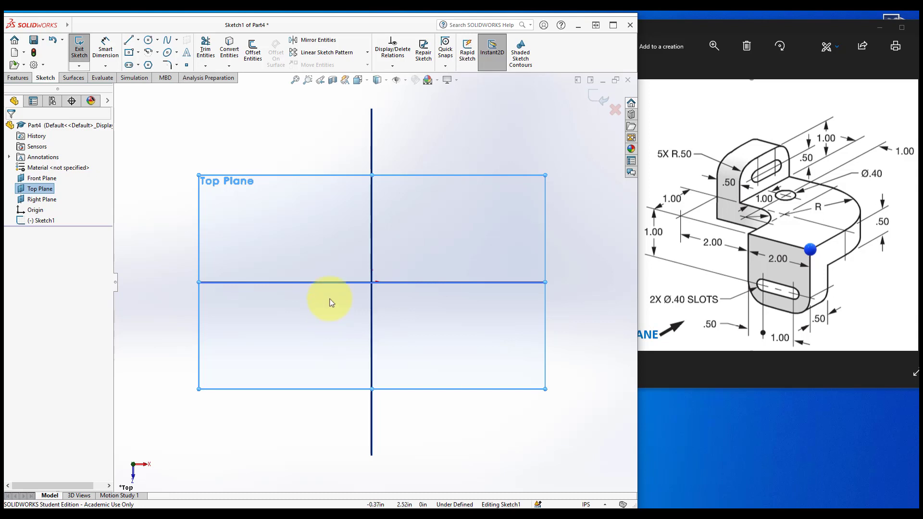
left_click(406, 79)
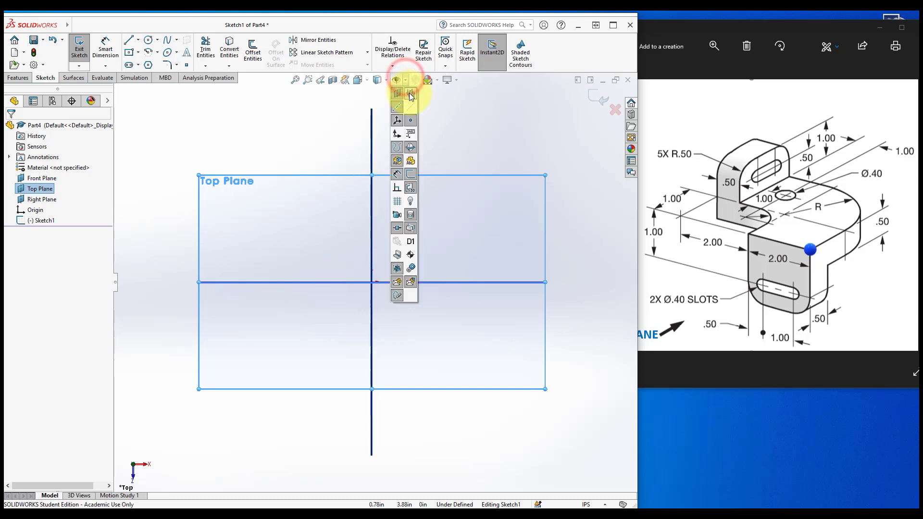
left_click(411, 94)
left_click(332, 132)
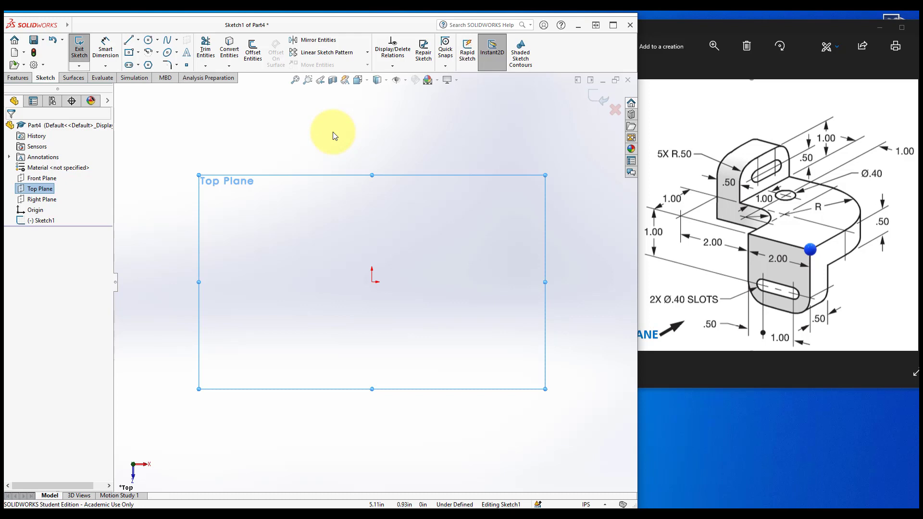
left_click(567, 281)
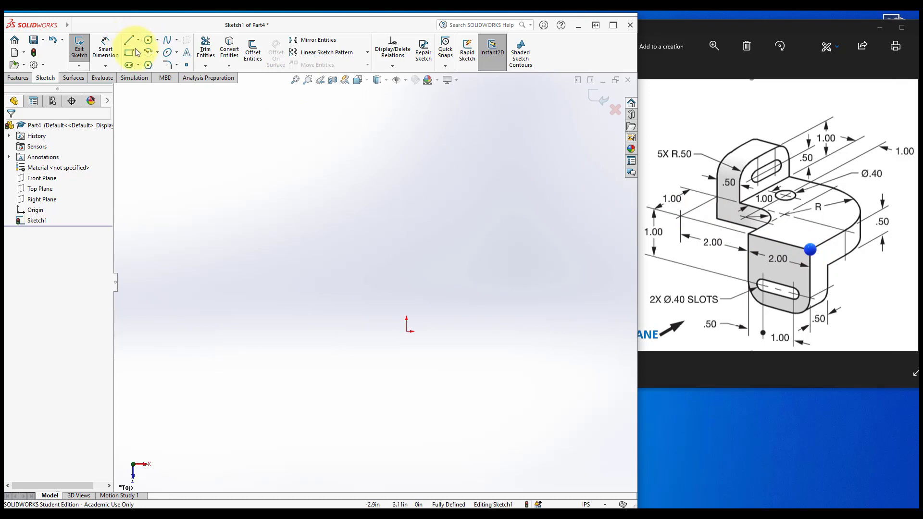
Draw a construction corner rectangle from the origin up and left, about 1.4 in wide and 2.3 in tall
left_click(138, 53)
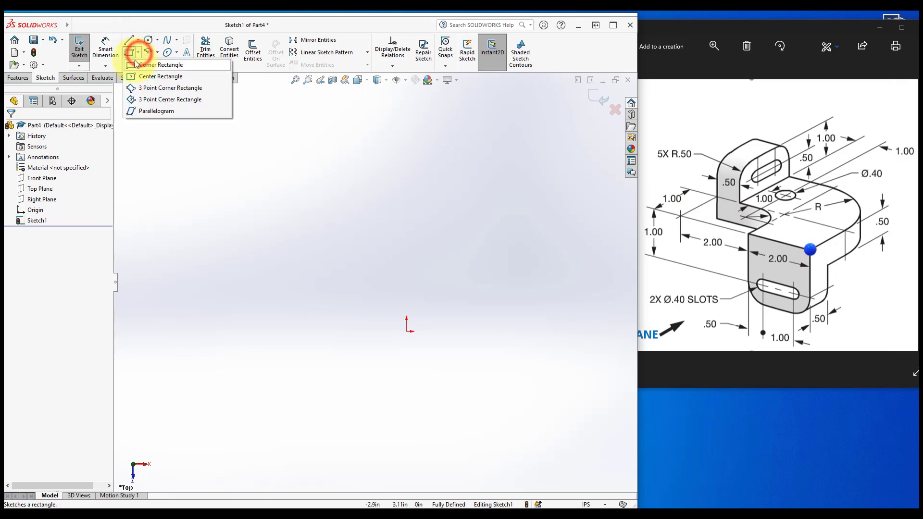
left_click(131, 64)
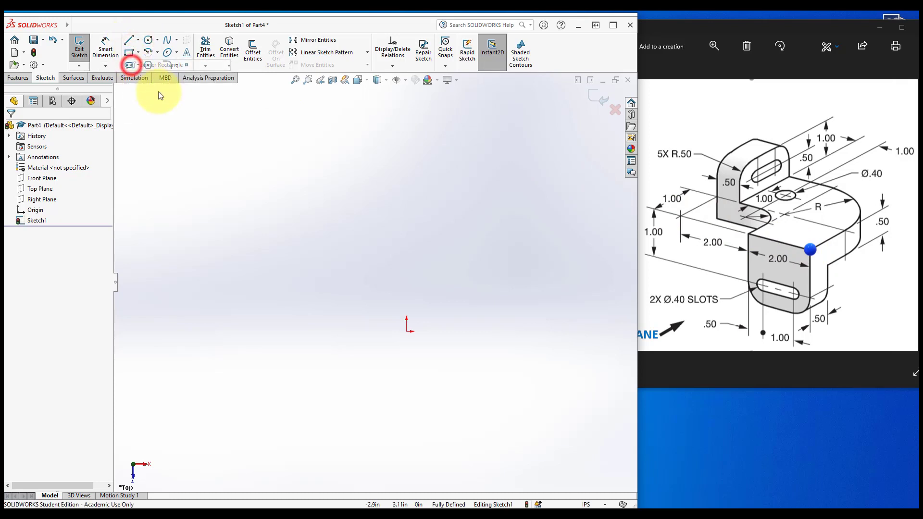
left_click(406, 332)
left_click(299, 149)
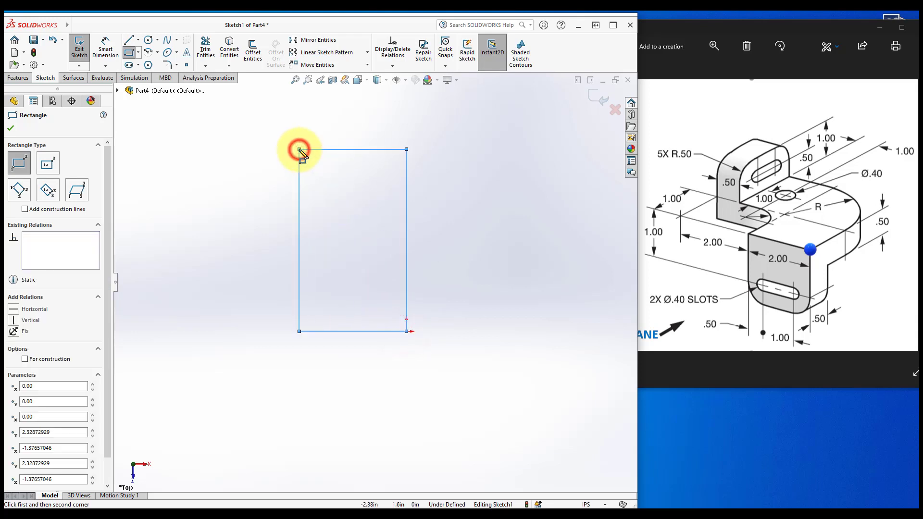
left_click(24, 359)
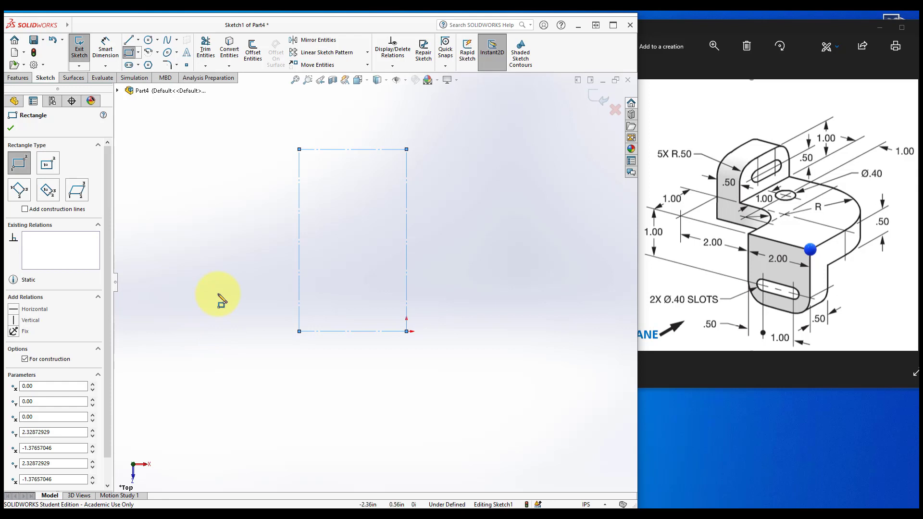
Draw a second construction rectangle from the first one's top-right corner leftwards, about 3.3 in wide and 1.35 in tall
left_click(406, 150)
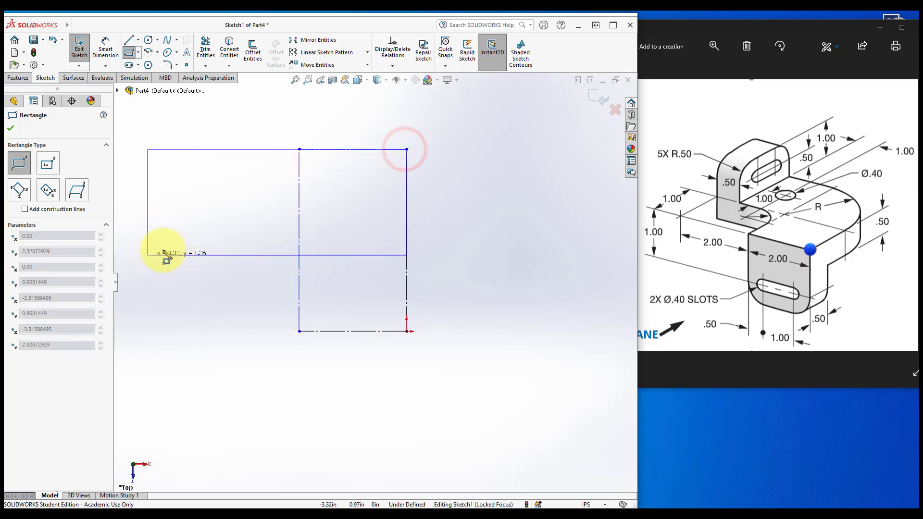
left_click(151, 255)
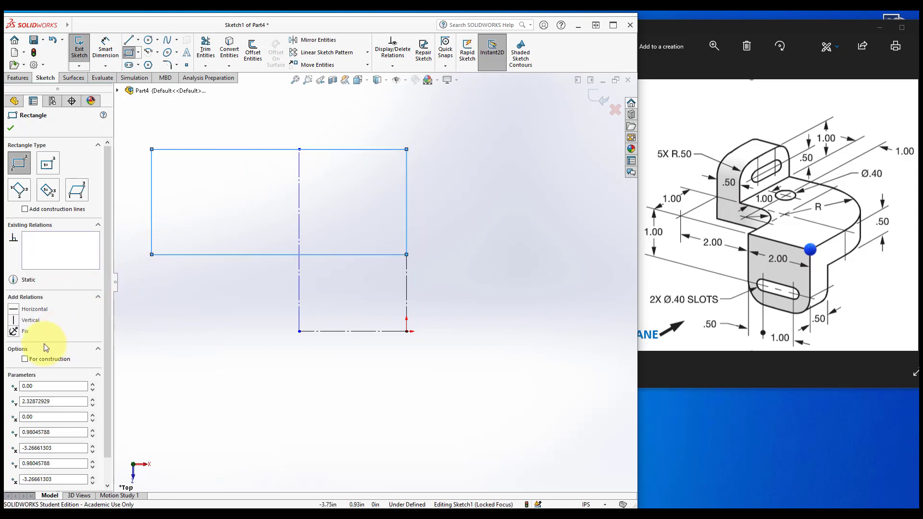
left_click(25, 358)
Draw a third construction rectangle filling the lower-left gap, down to the origin's baseline, about 1.9 in wide
left_click(151, 255)
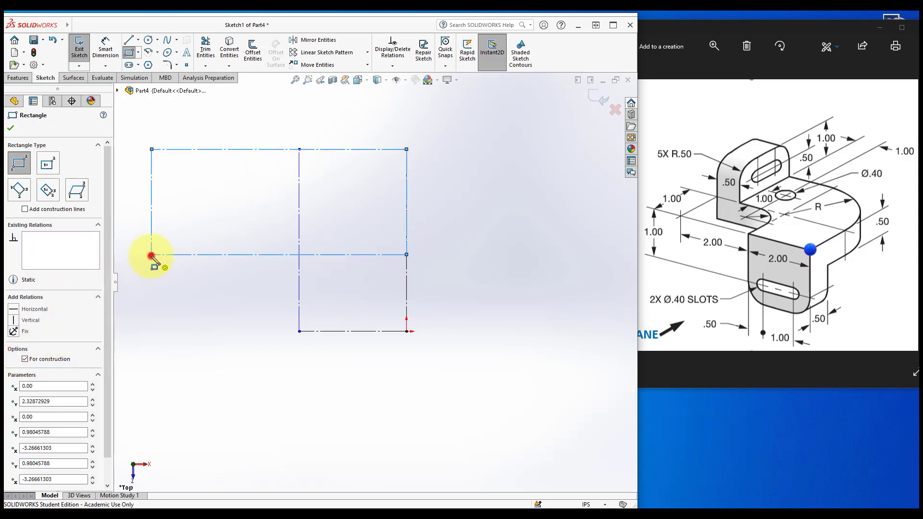
left_click(299, 331)
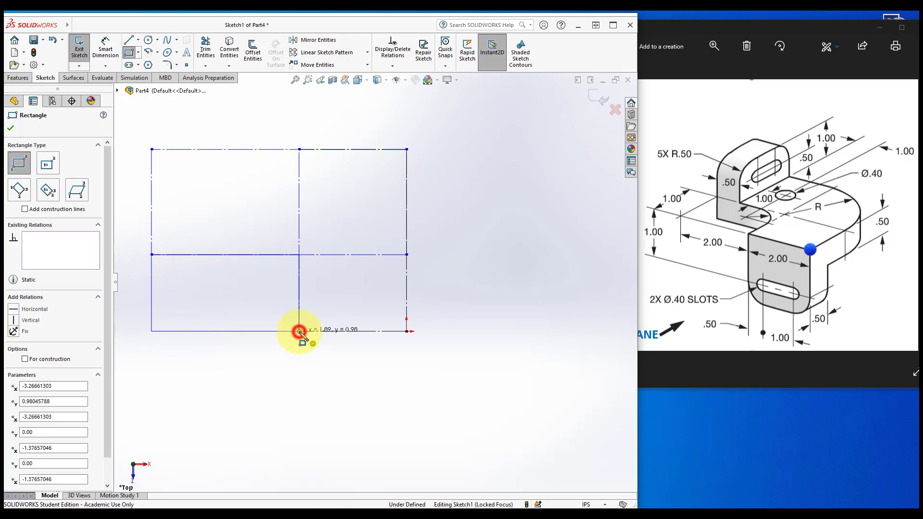
left_click(25, 359)
key("Escape")
Dimension the horizontal distance between the right edge and the middle vertical line as 2 in
scroll(31, 356, "up", 1)
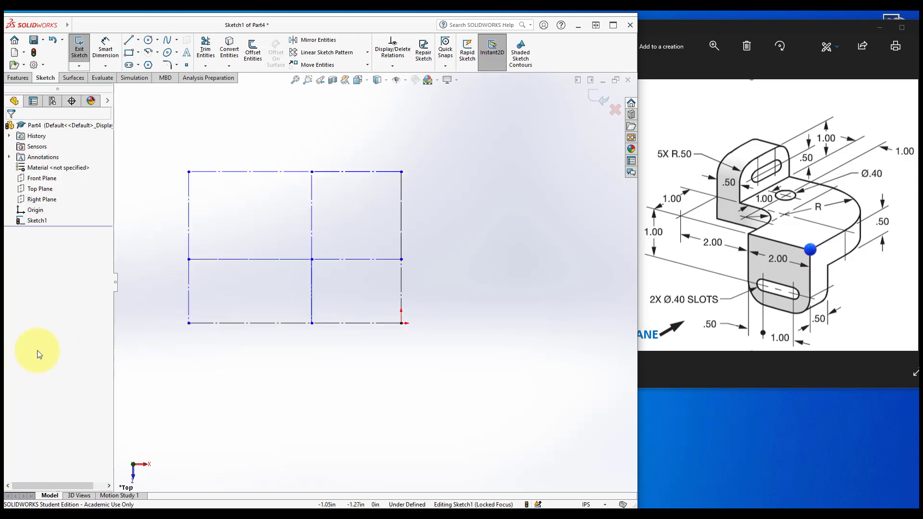
scroll(183, 264, "up", 1)
scroll(182, 265, "down", 1)
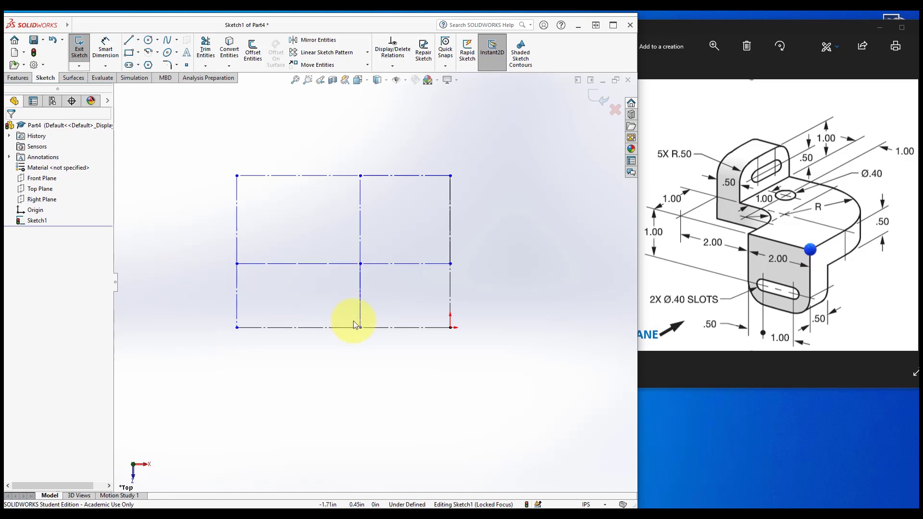
left_click(428, 393)
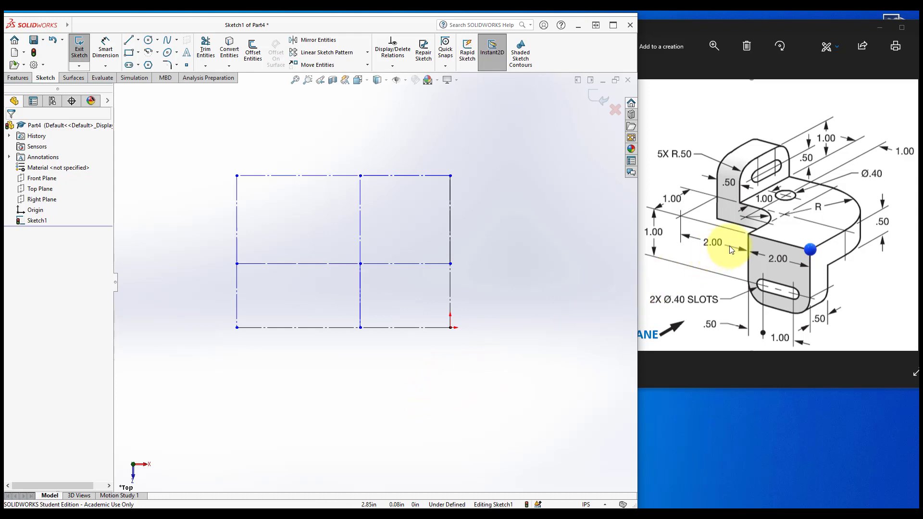
left_click(105, 49)
left_click(450, 296)
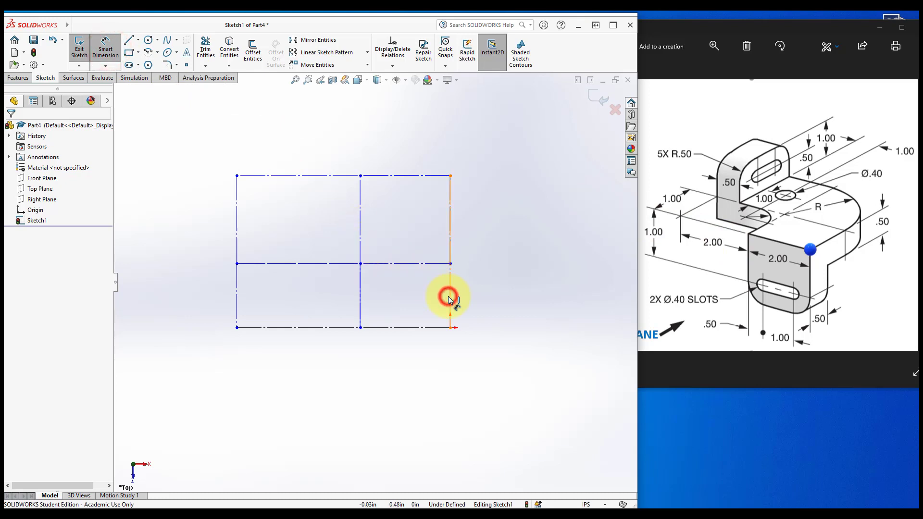
left_click(360, 301)
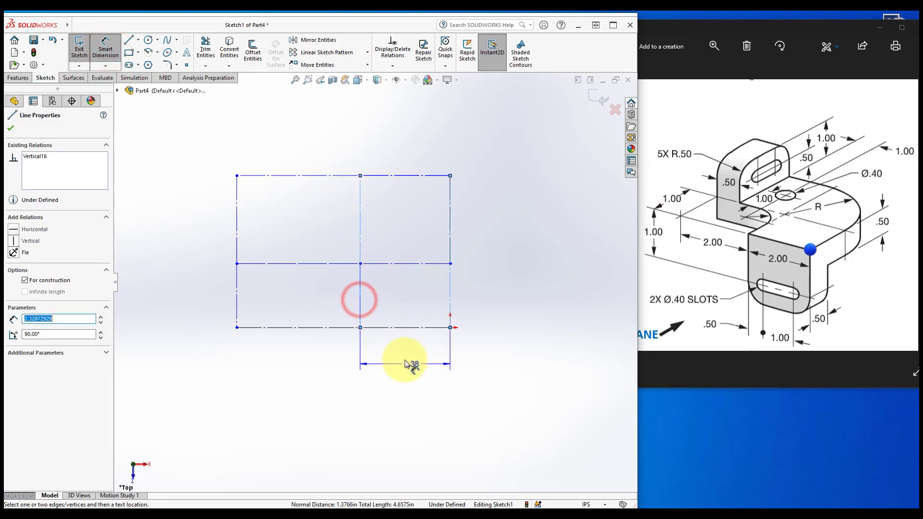
left_click(406, 363)
type("2")
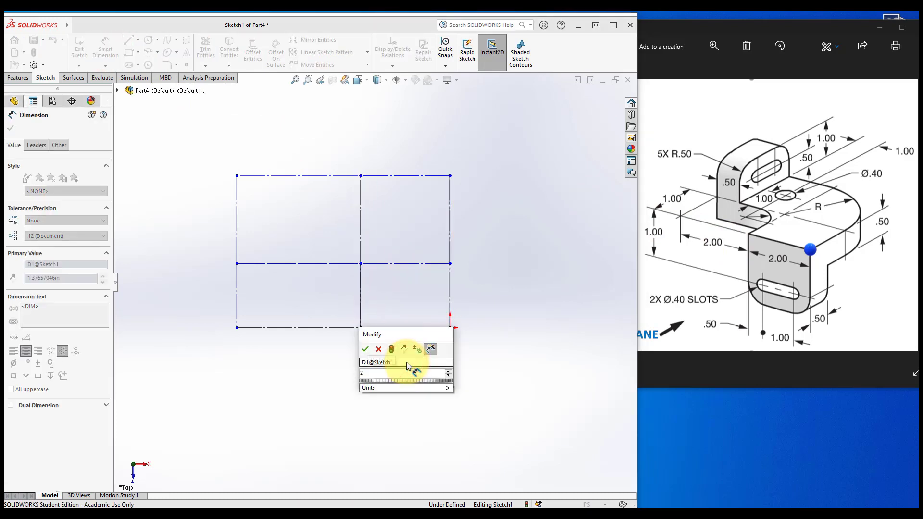
key("Return")
Dimension the horizontal distance between the middle vertical line and the left edge as 2 in
left_click(320, 294)
left_click(236, 296)
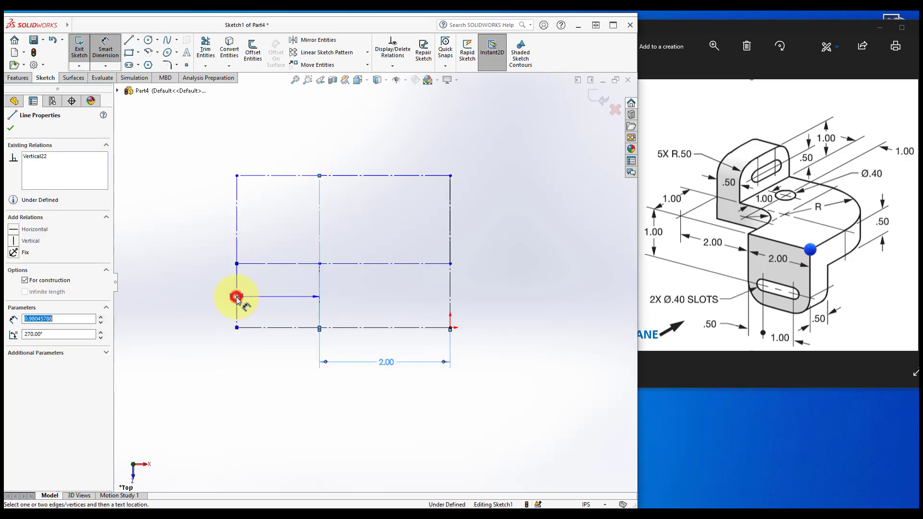
left_click(271, 361)
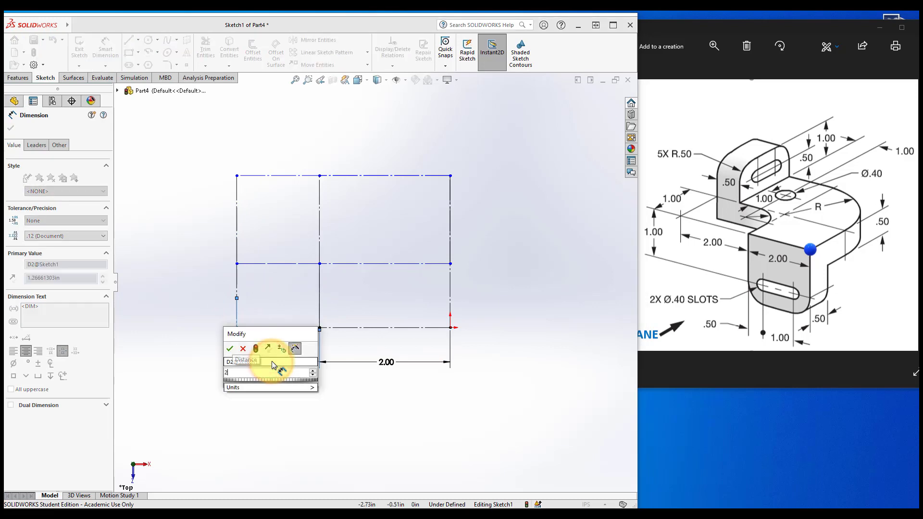
type("2")
key("Return")
key("f")
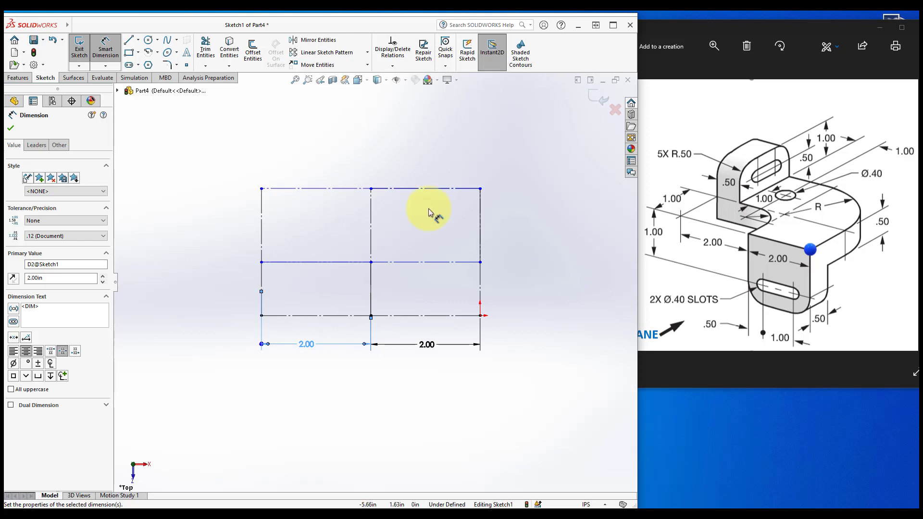
Dimension the vertical distance between the top edge and the middle horizontal line as 2 in
left_click(98, 45)
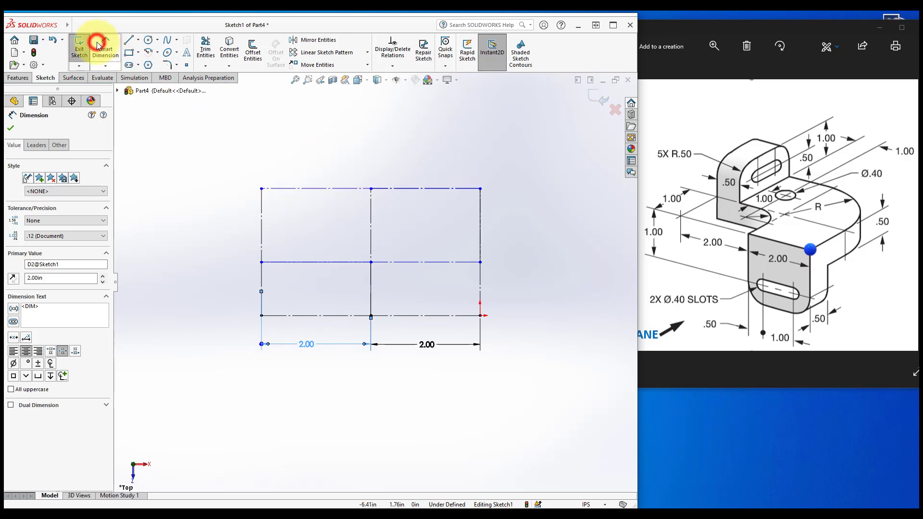
left_click(277, 189)
left_click(280, 262)
left_click(169, 196)
left_click(103, 46)
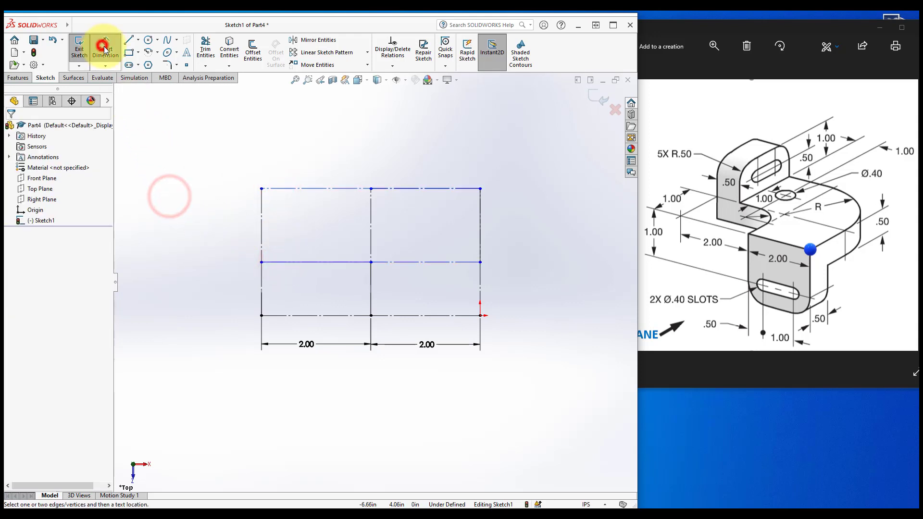
left_click(277, 189)
left_click(280, 262)
left_click(210, 225)
type("2")
key("Return")
key("Escape")
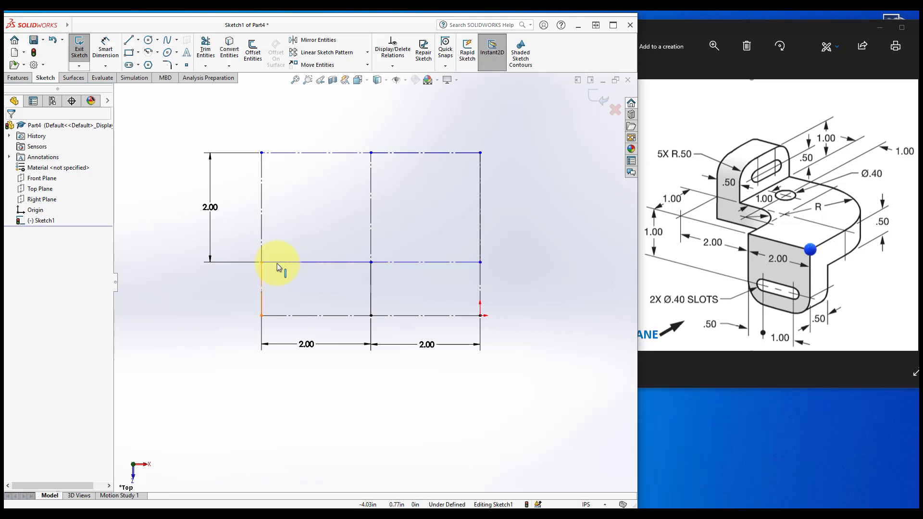
Dimension the short lower-left vertical line between the middle horizontal line and the bottom edge as 1 in
left_click(261, 273)
left_click(216, 283)
left_click(102, 47)
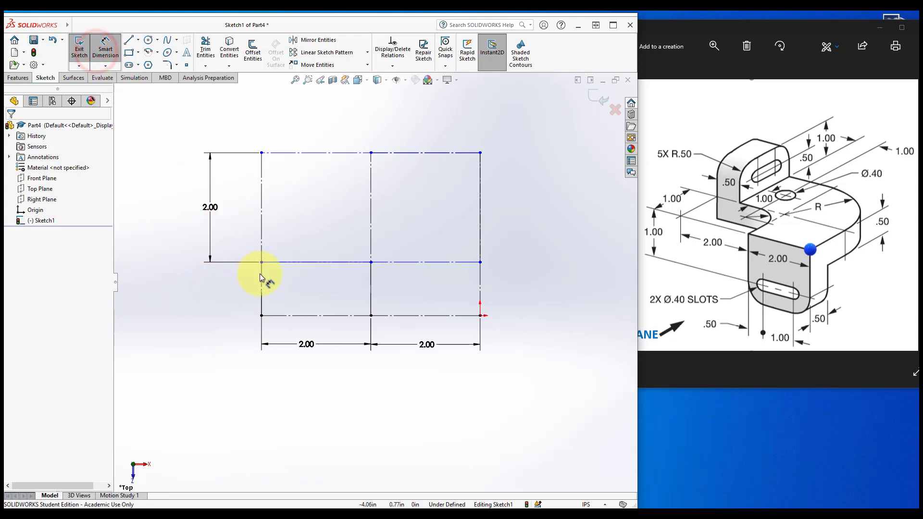
left_click(261, 274)
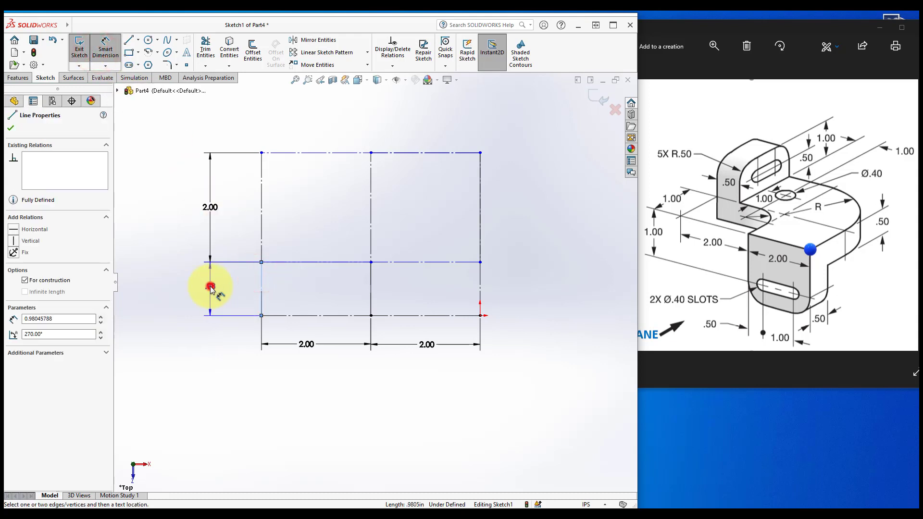
left_click(210, 287)
type("1")
key("Return")
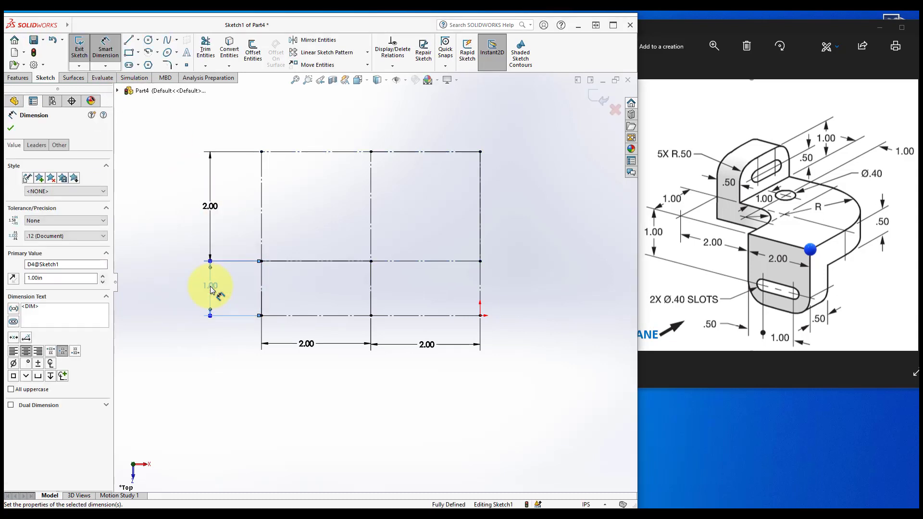
key("Escape")
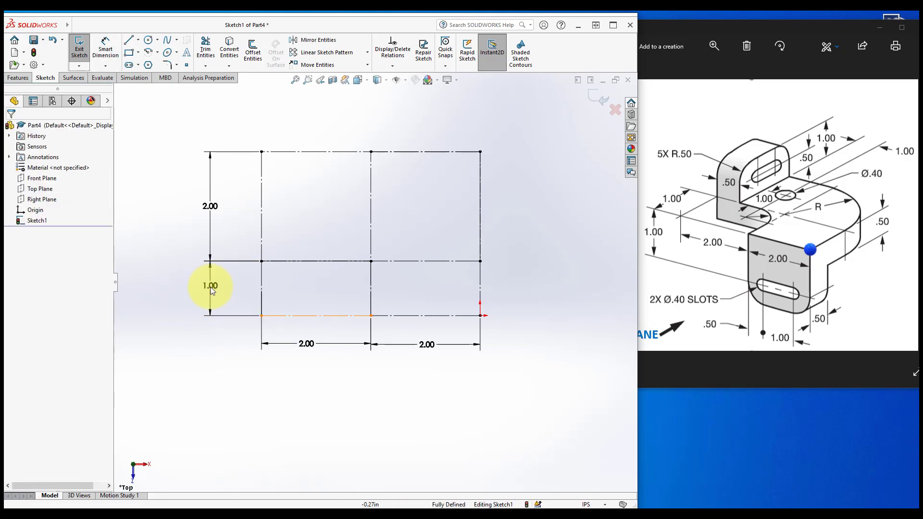
left_click(228, 358)
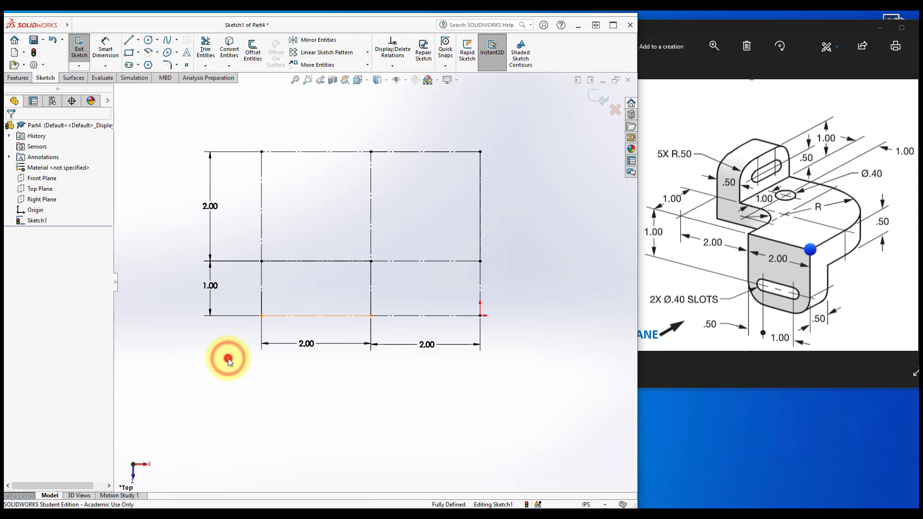
right_click(201, 347)
left_click(181, 339)
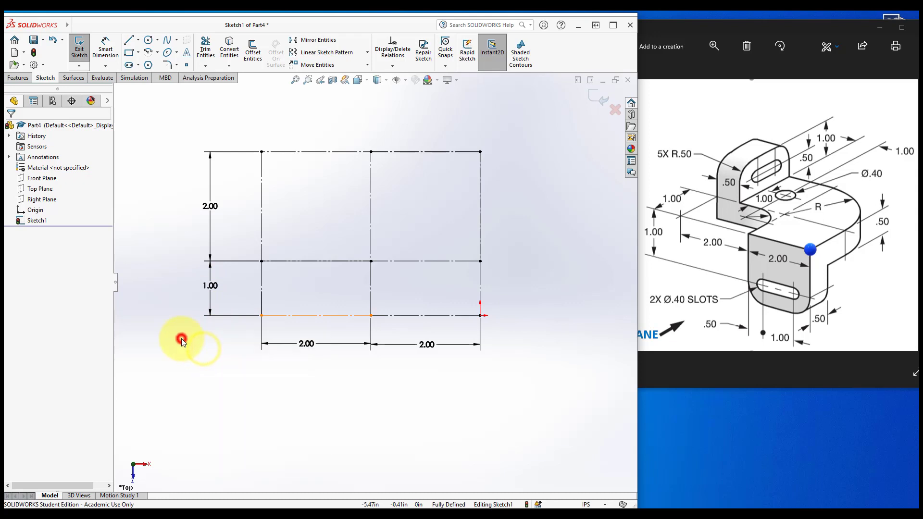
scroll(180, 337, "up", 1)
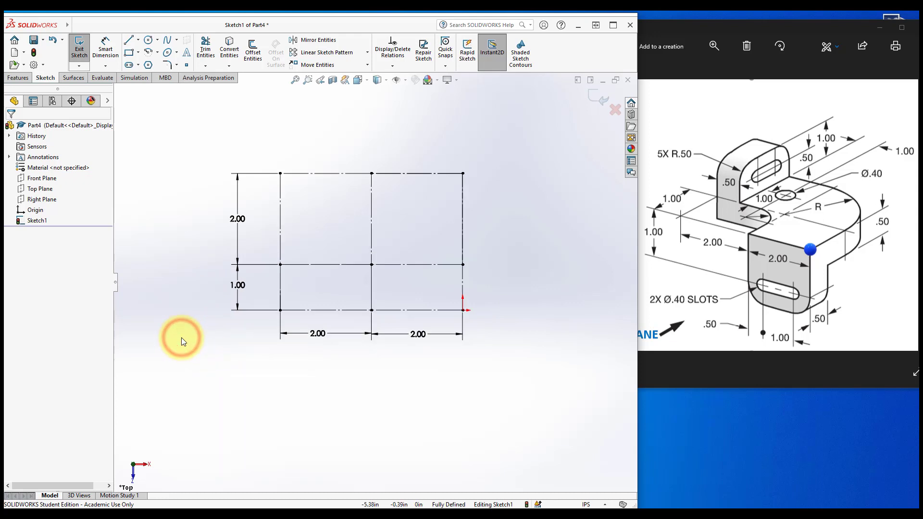
scroll(294, 289, "down", 1)
scroll(375, 262, "down", 1)
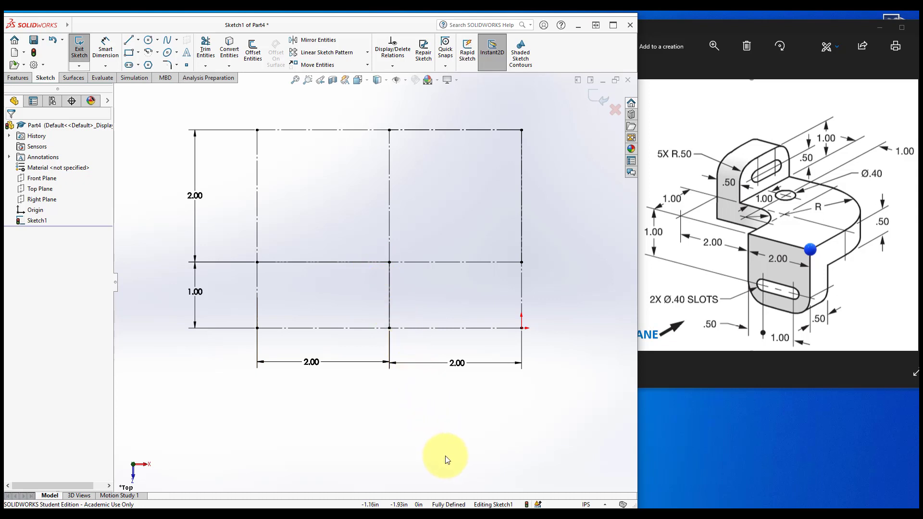
key("z")
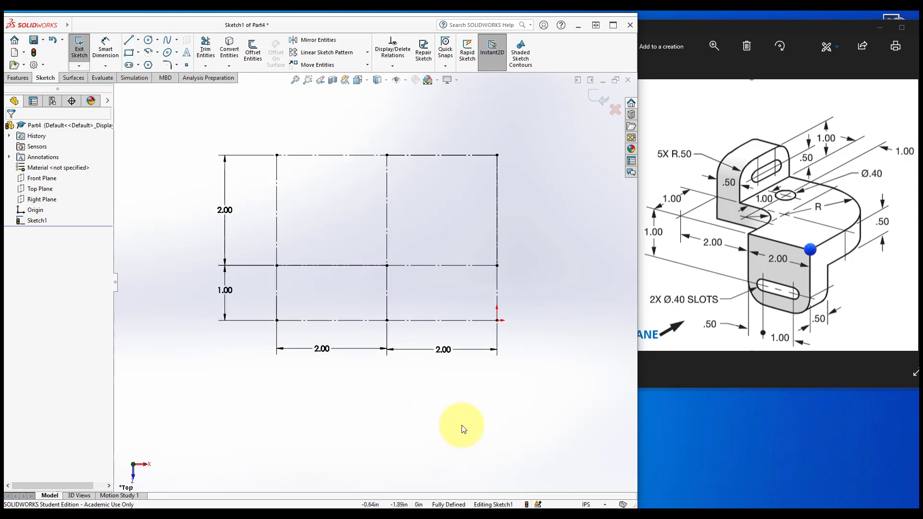
Draw solid lines from the middle-left intersection up to the top edge and along it to the middle vertical line
left_click(129, 42)
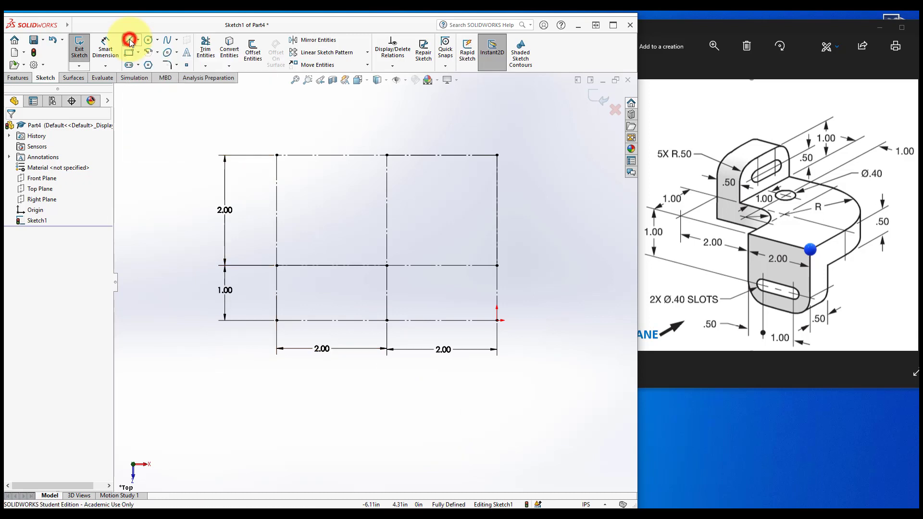
left_click(276, 265)
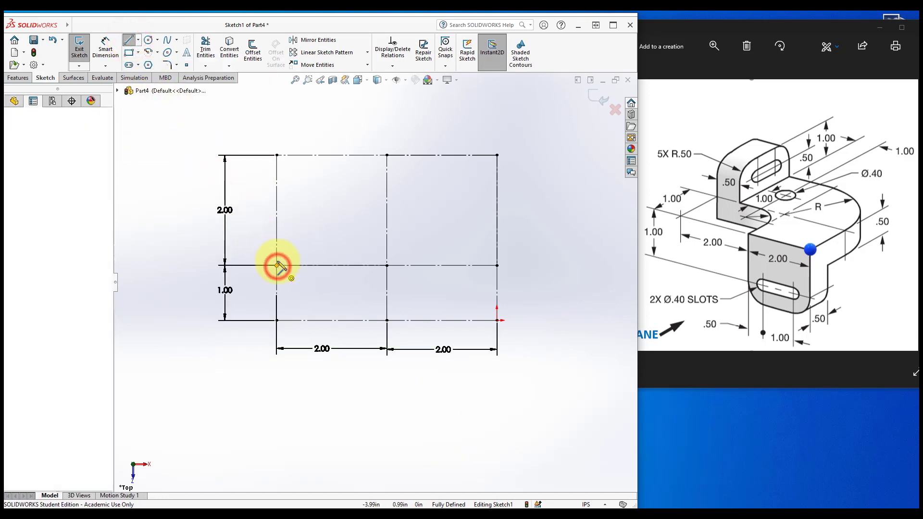
left_click(276, 155)
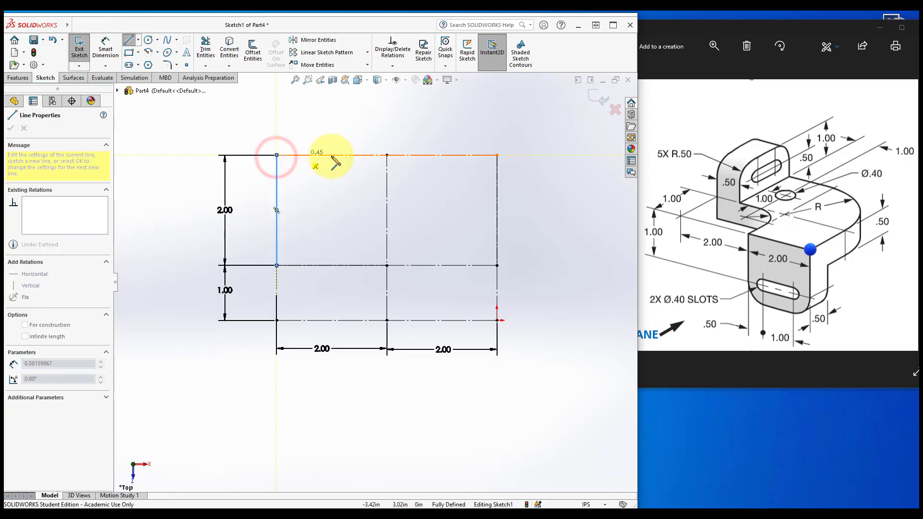
left_click(386, 155)
key("Escape")
key("Escape")
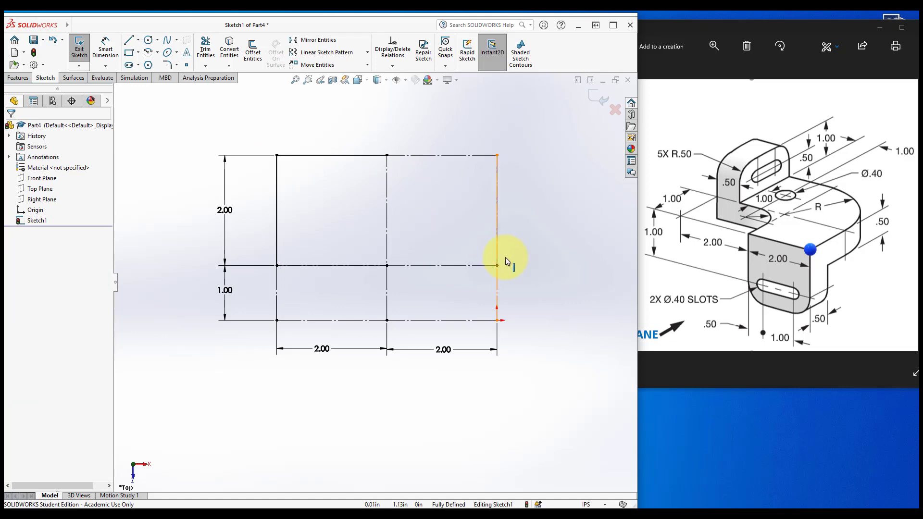
Draw lines down the middle vertical line, along the bottom edge to the right corner, and up the right edge
left_click(128, 40)
left_click(386, 265)
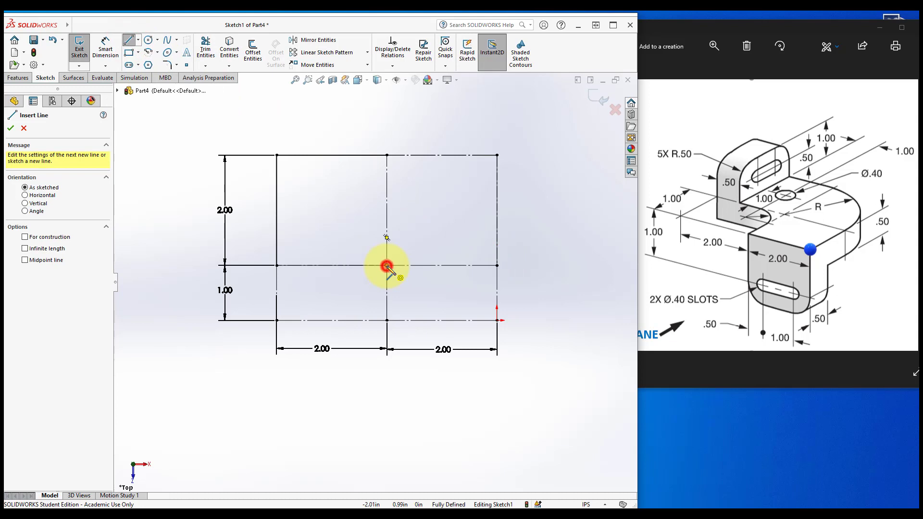
left_click(387, 320)
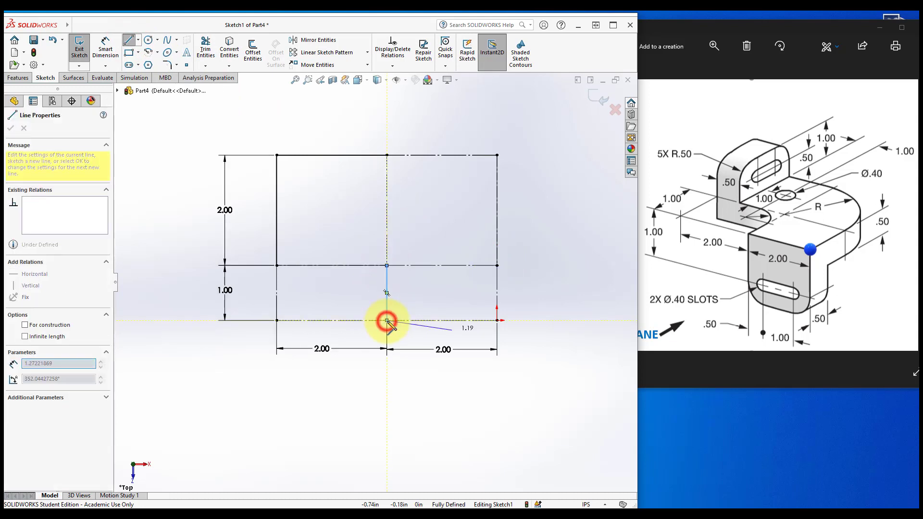
left_click(496, 320)
left_click(497, 264)
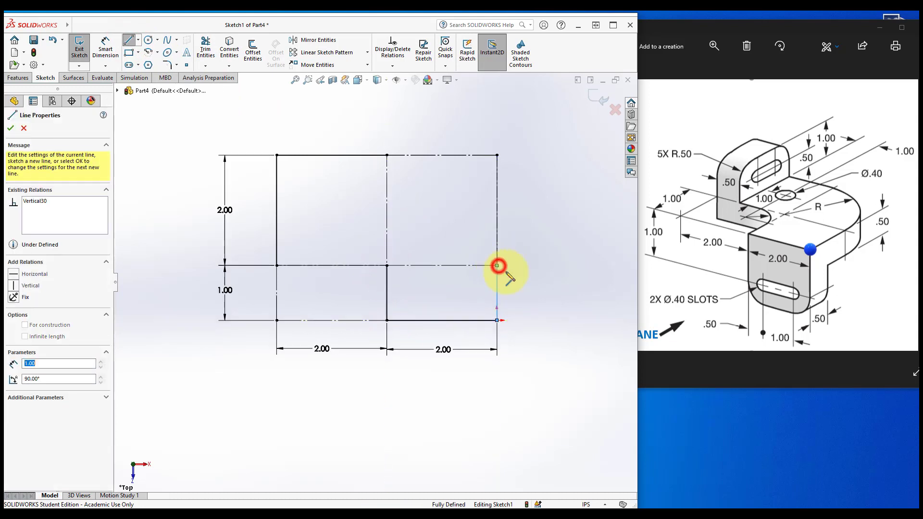
key("Escape")
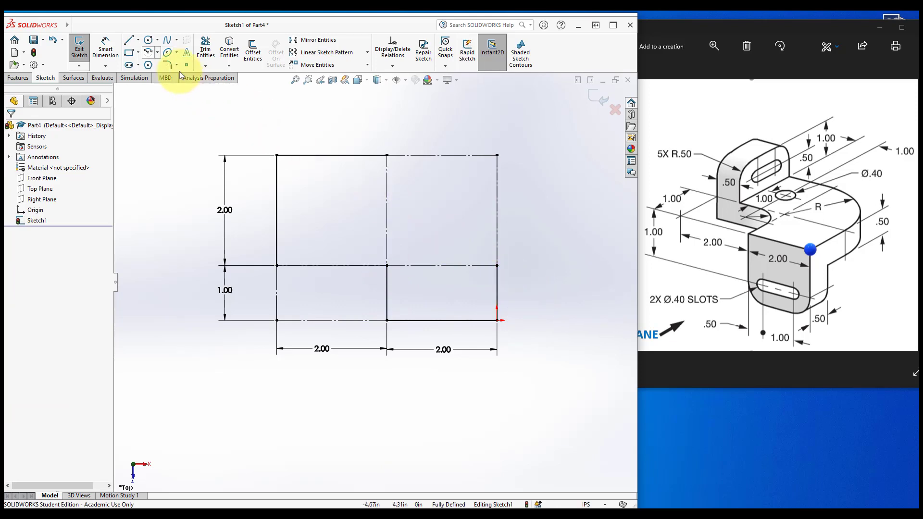
Sketch a centerpoint arc centred at the middle intersection, from the top edge to the right edge
left_click(148, 52)
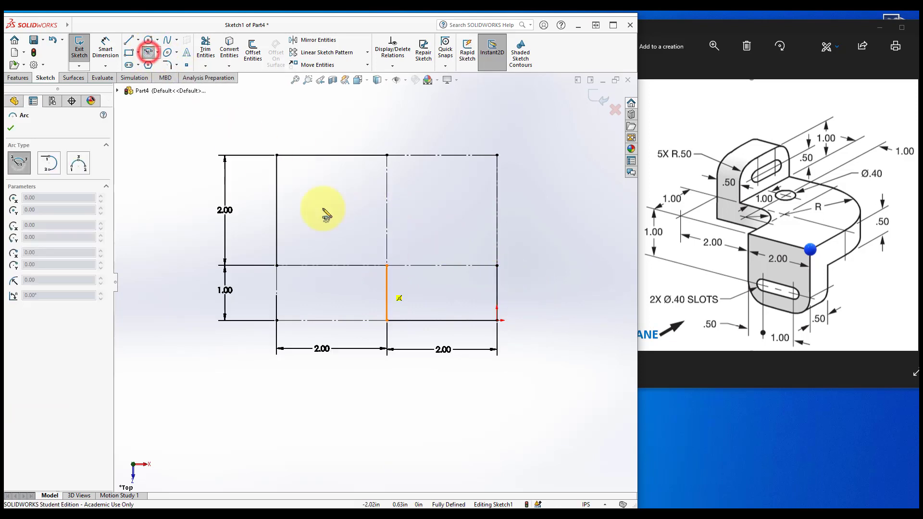
left_click(387, 265)
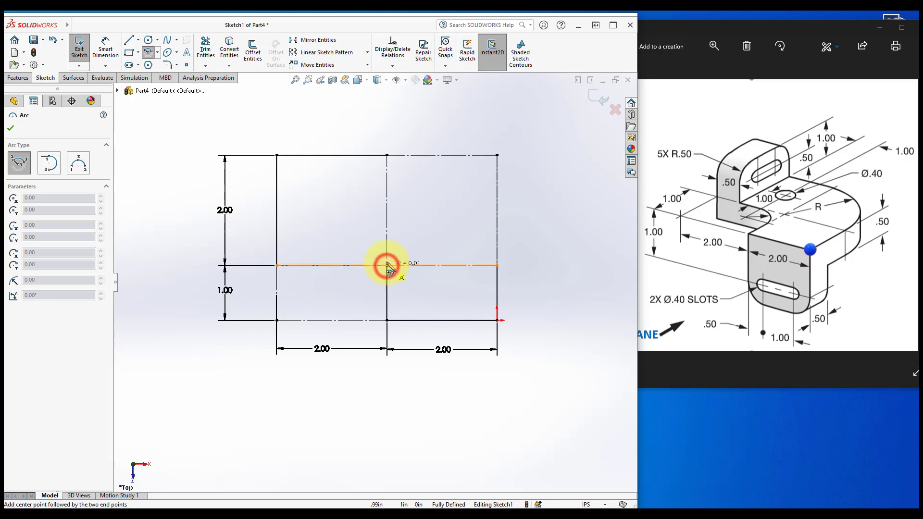
left_click(387, 155)
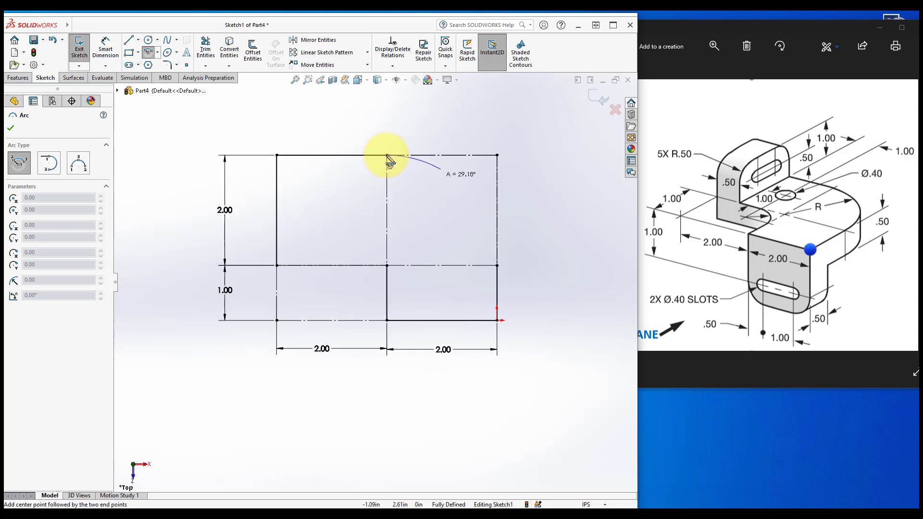
left_click(497, 266)
key("Escape")
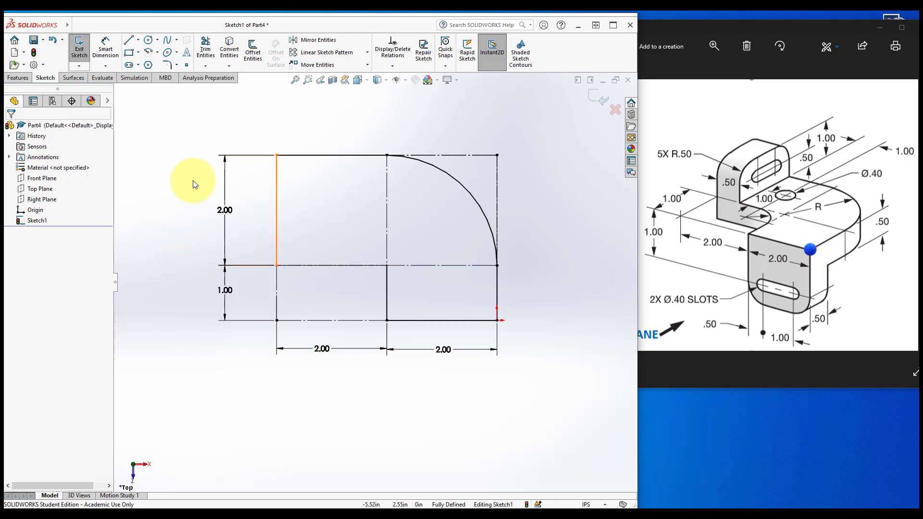
Show the sketch relations in the graphics area
left_click(212, 122)
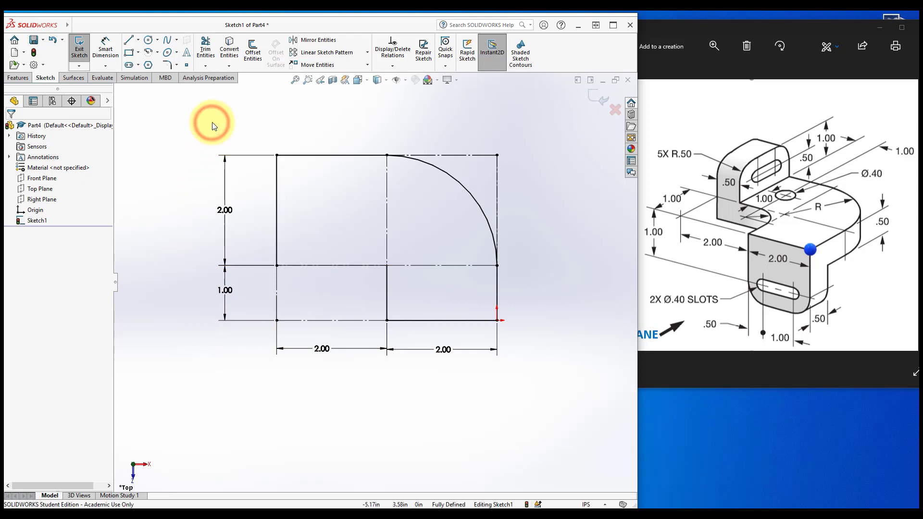
left_click(408, 80)
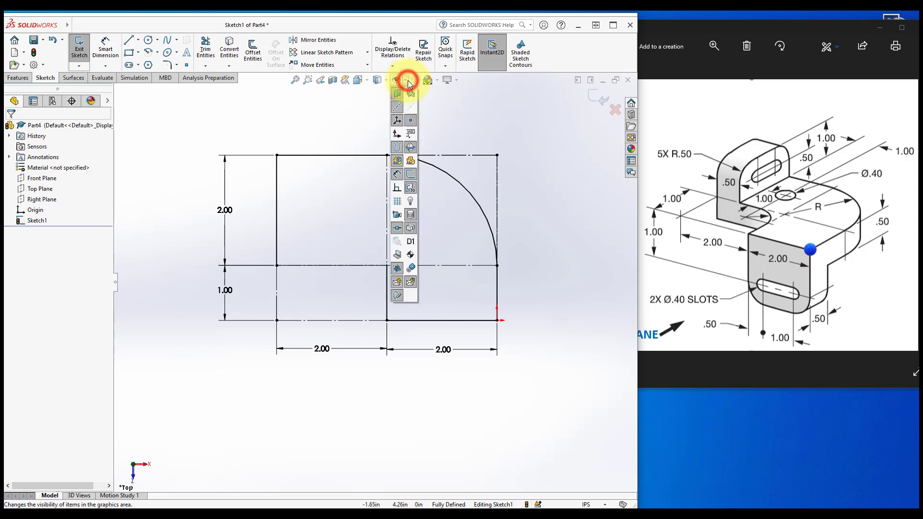
left_click(395, 191)
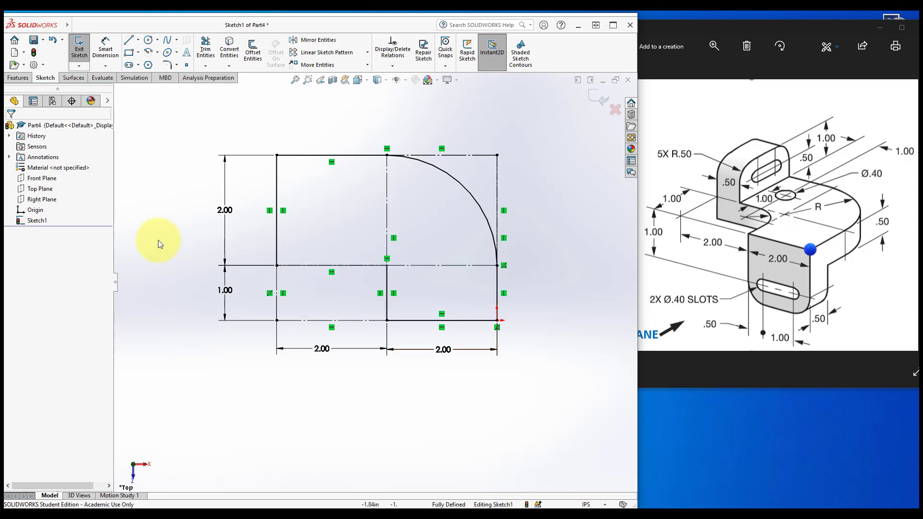
Try to extrude the sketch as a boss
left_click(14, 79)
left_click(83, 54)
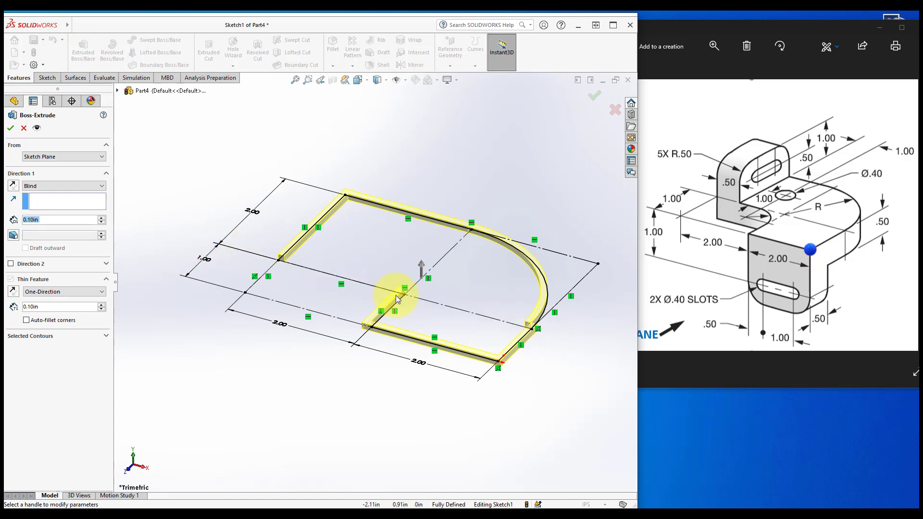
left_click(24, 128)
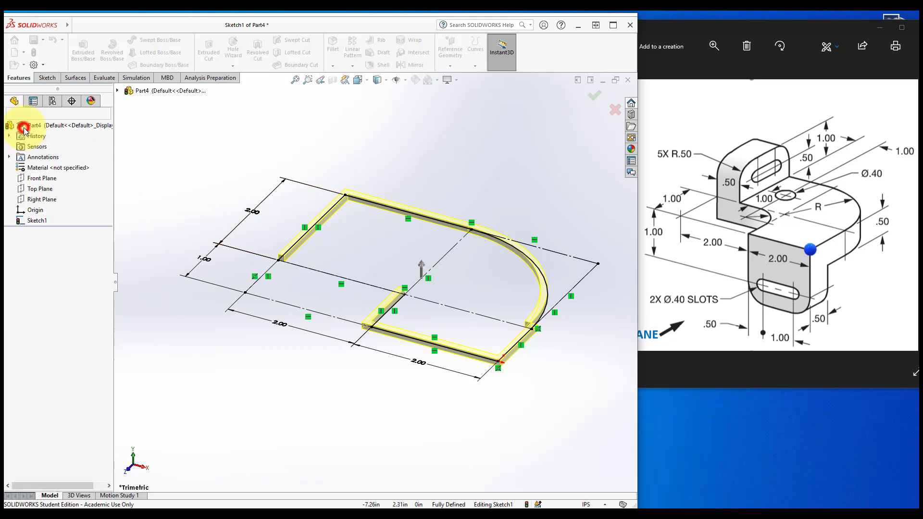
Draw a line along the middle horizontal line from the left solid line to the middle vertical line to close the profile
left_click(47, 78)
left_click(128, 40)
left_click(245, 293)
left_click(277, 260)
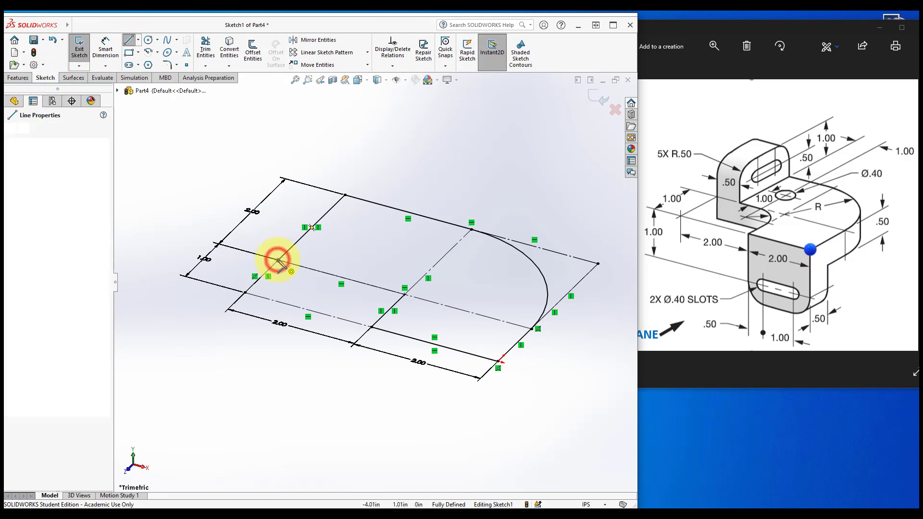
left_click(404, 295)
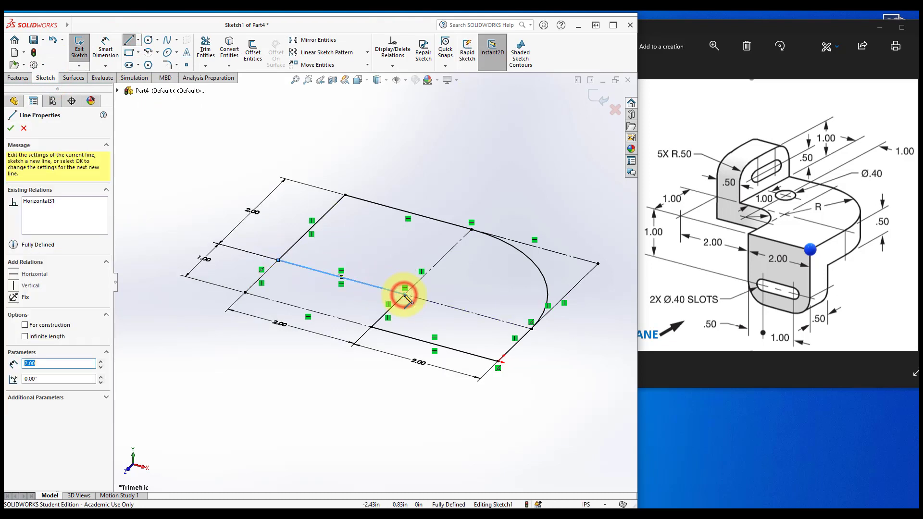
key("Escape")
left_click(186, 189)
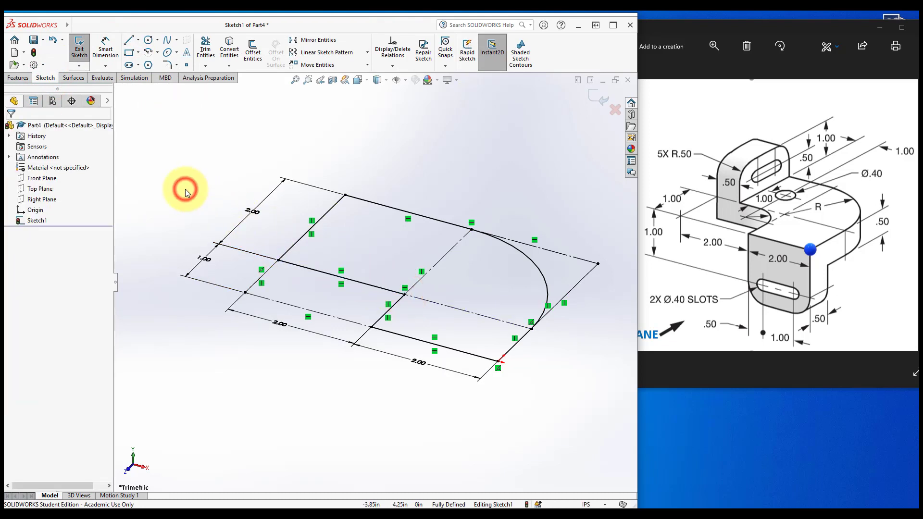
Turn on shaded sketch contours to display the closed region
left_click(523, 59)
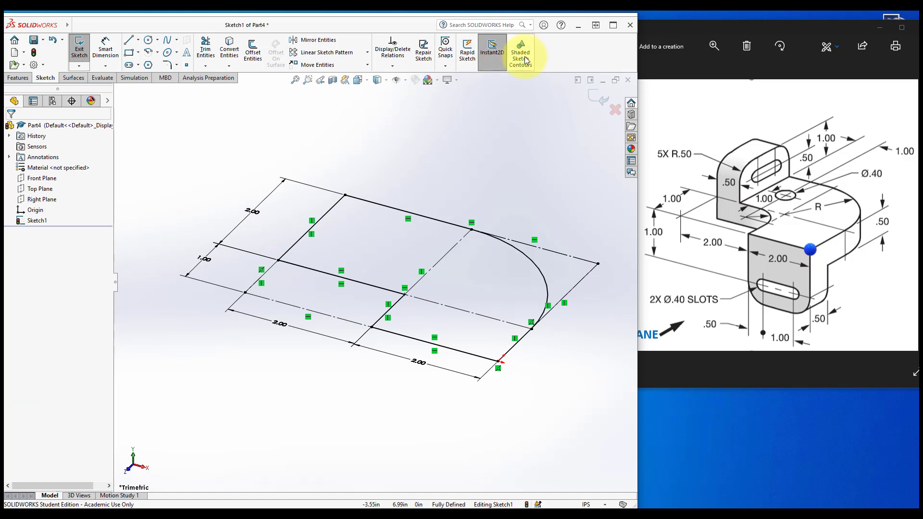
left_click(525, 60)
left_click(469, 136)
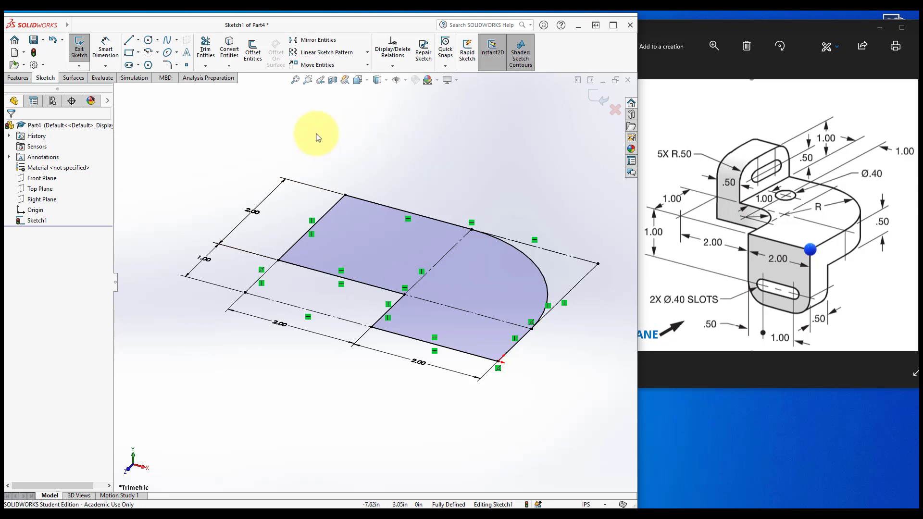
Extrude the closed L-shaped region as a boss 0.50 in deep with reversed direction
left_click(18, 77)
left_click(81, 52)
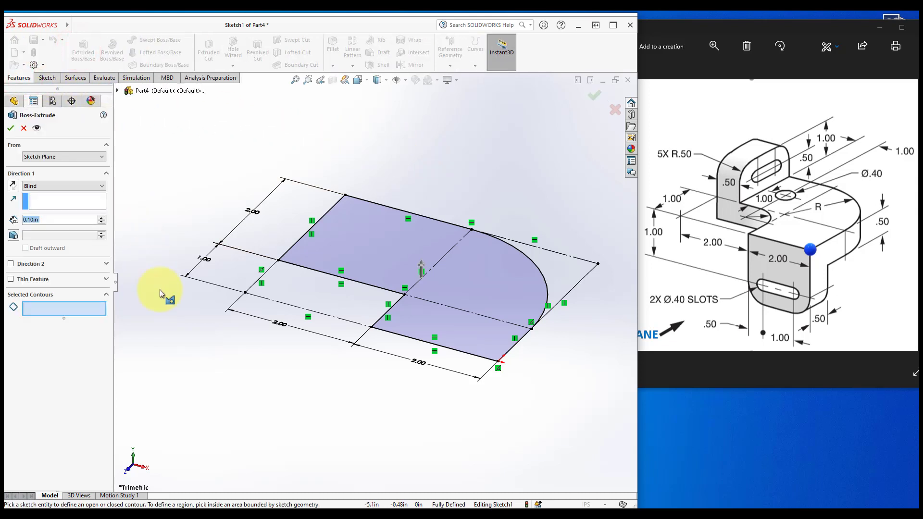
left_click(369, 259)
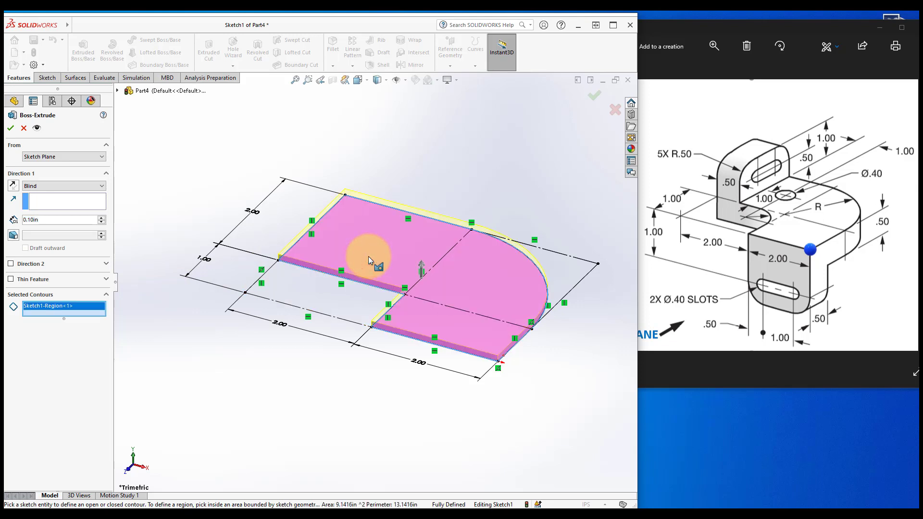
scroll(368, 255, "down", 5)
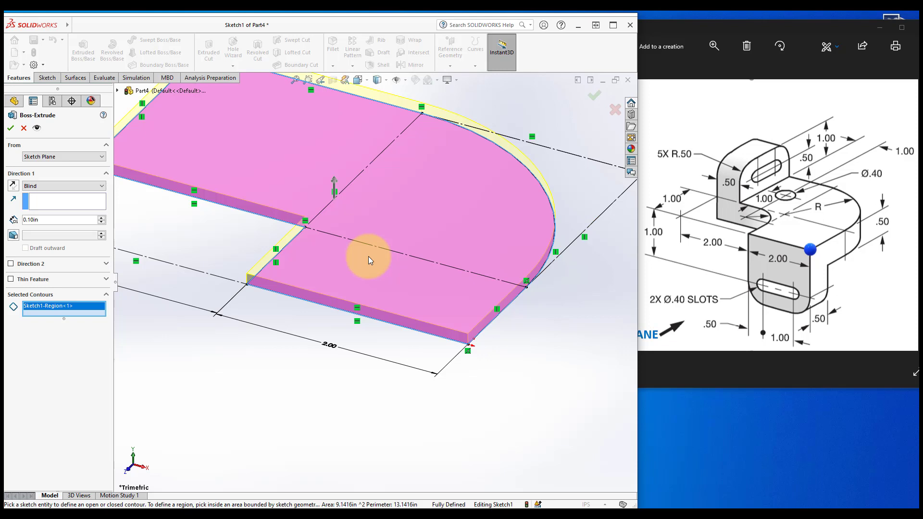
scroll(369, 255, "up", 3)
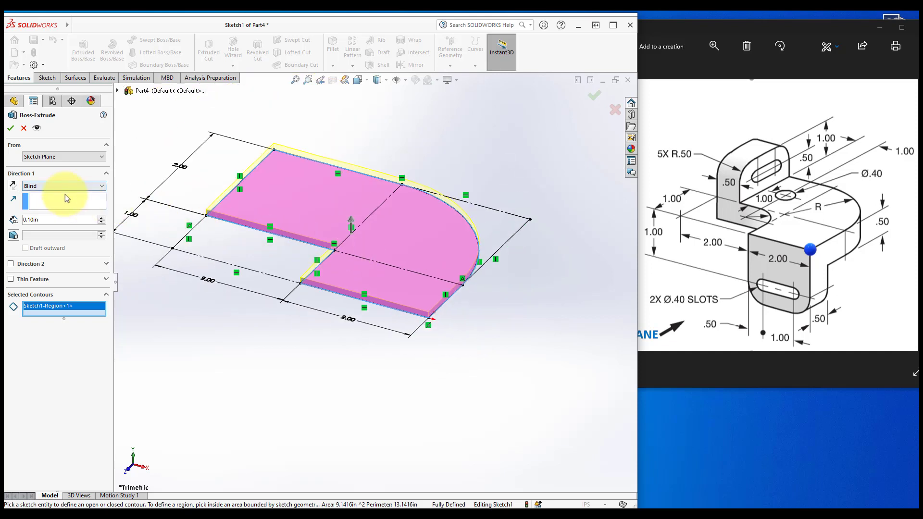
left_click(13, 186)
left_click(52, 219)
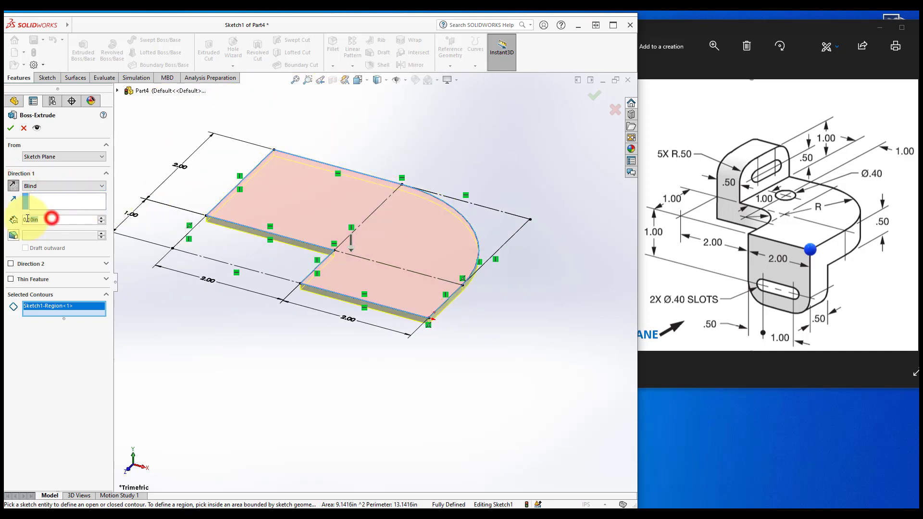
type("50")
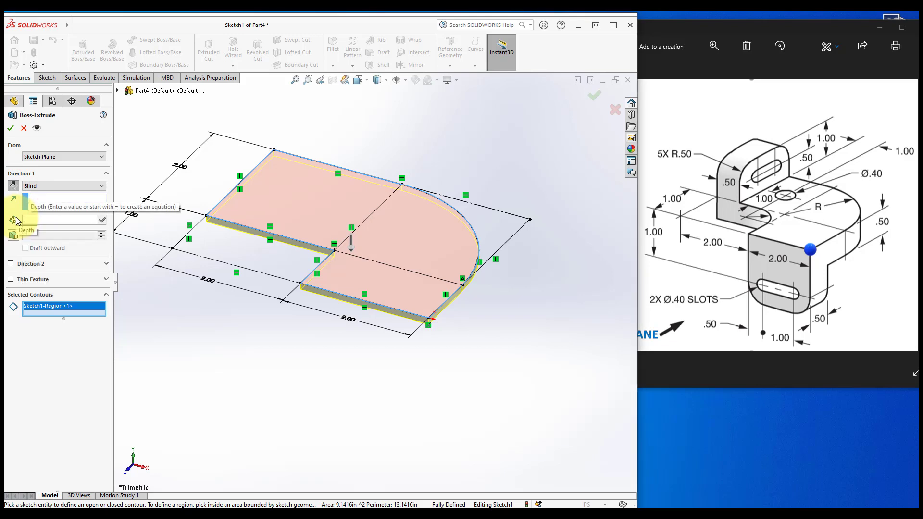
key("BackSpace")
key("Return")
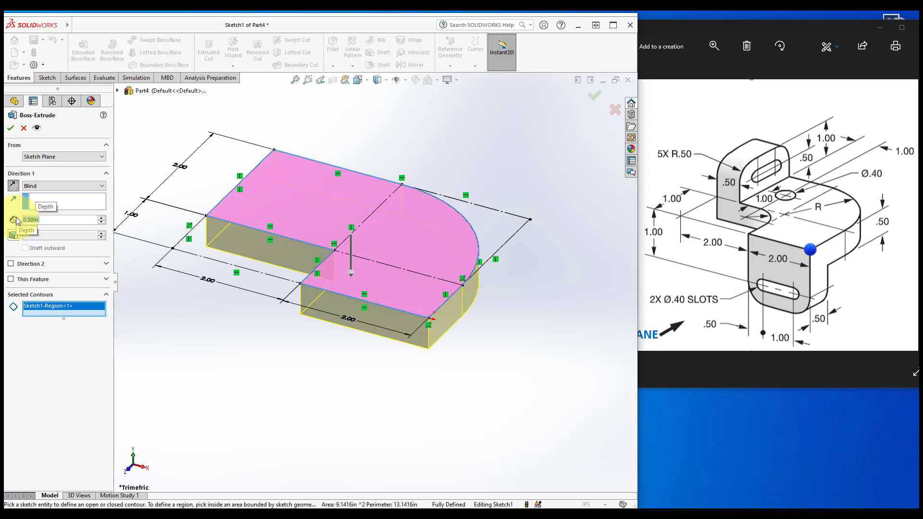
left_click(12, 129)
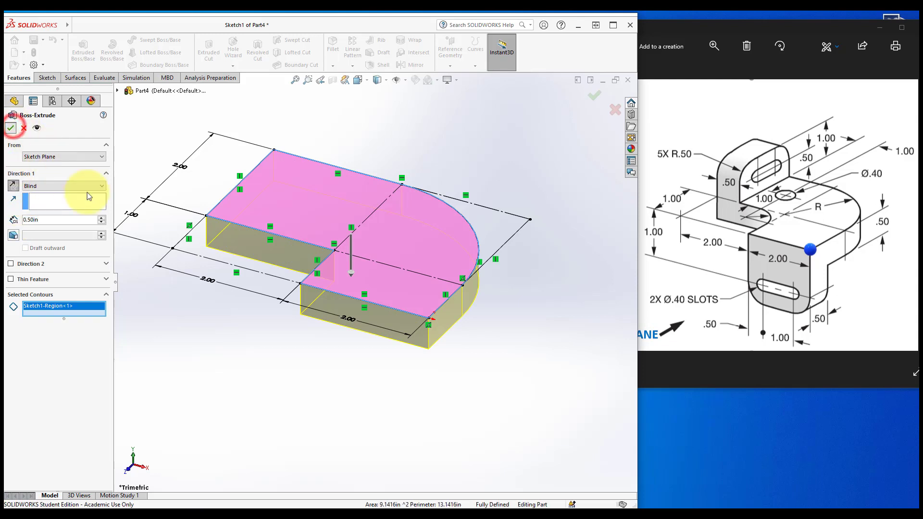
Locate the origin and the Front Plane relative to the extruded base
left_click(231, 321)
scroll(231, 321, "up", 1)
scroll(232, 321, "down", 1)
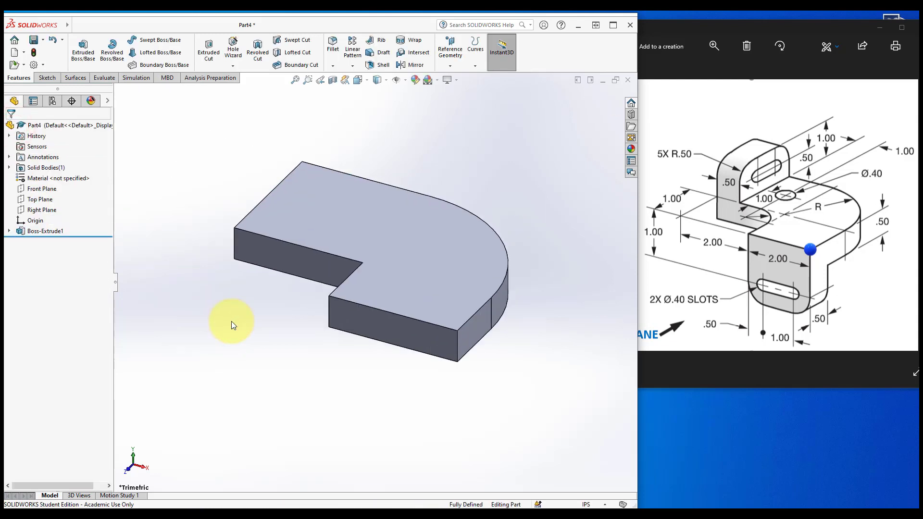
left_click(42, 220)
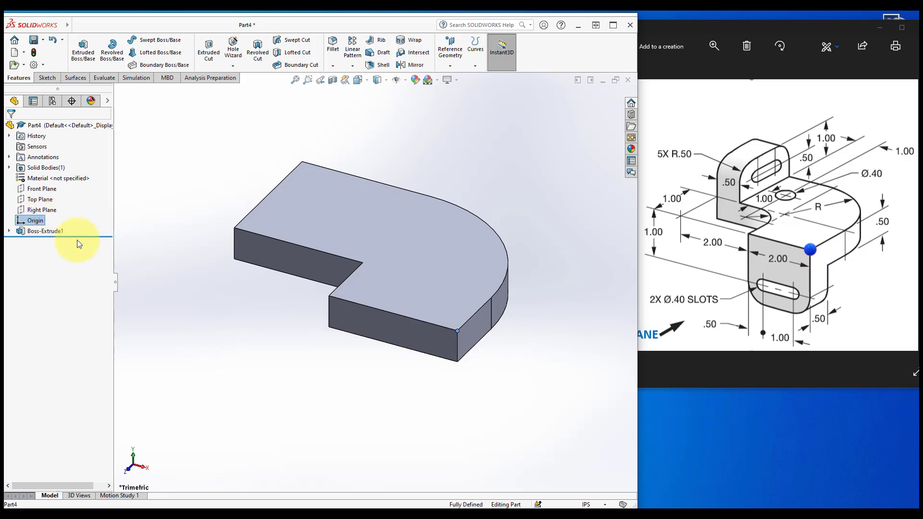
left_click(371, 412)
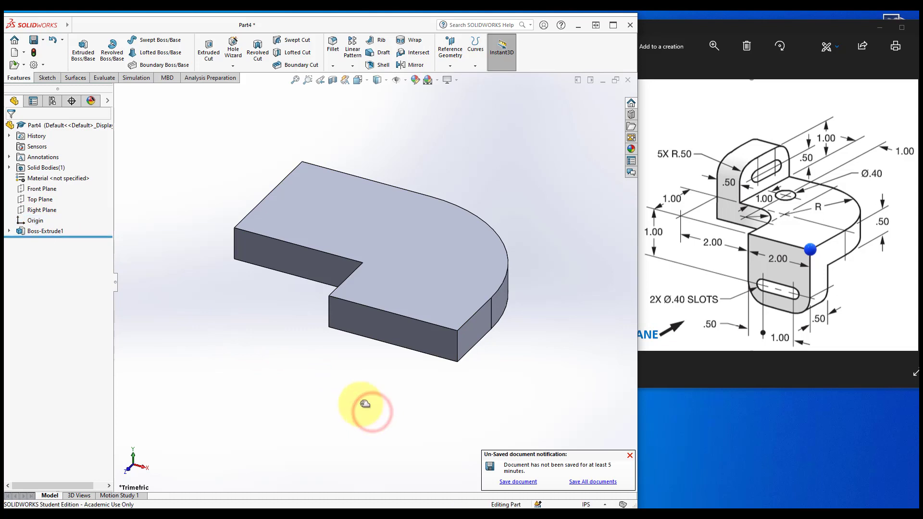
left_click(44, 189)
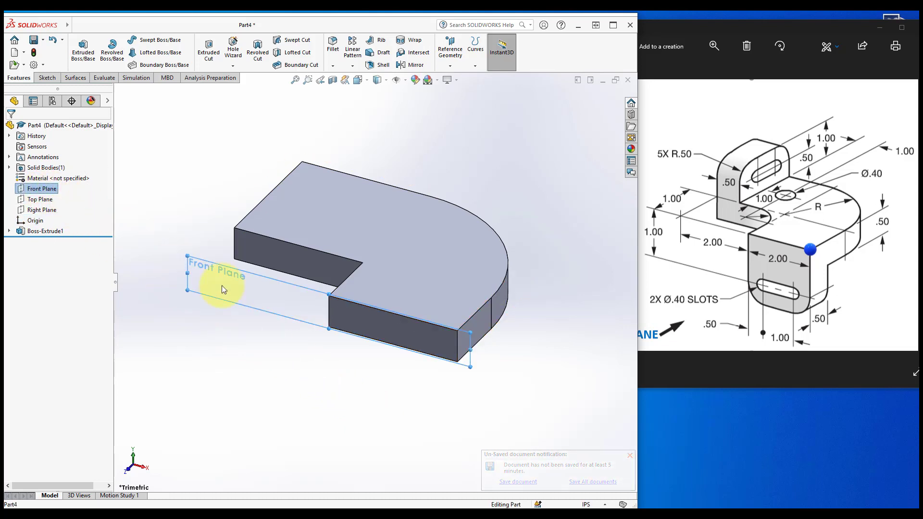
left_click(399, 382)
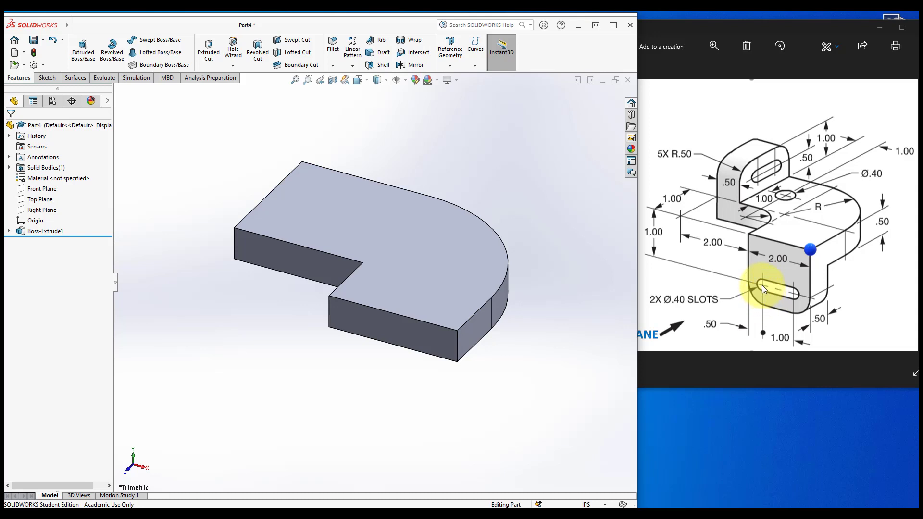
Start a sketch on the base's front face and draw a rectangle from the middle edge's top corner downward
left_click(48, 78)
left_click(78, 45)
left_click(368, 322)
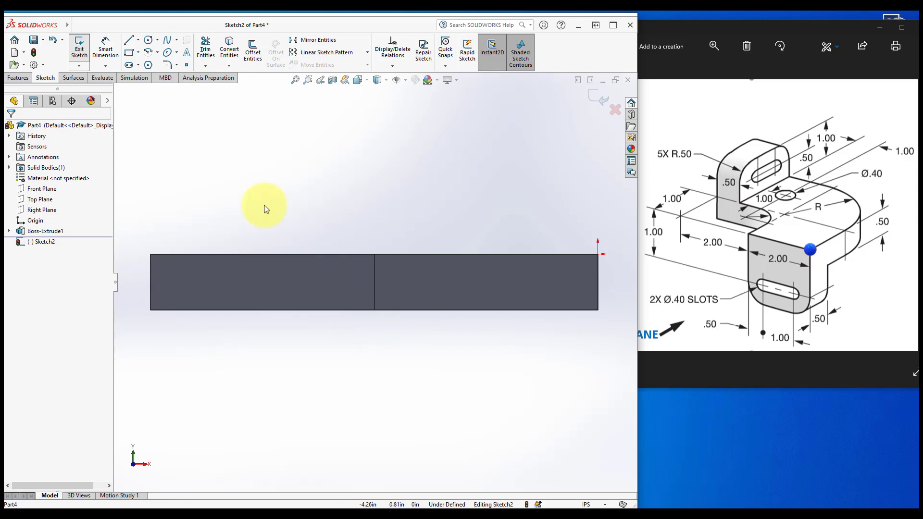
left_click(129, 51)
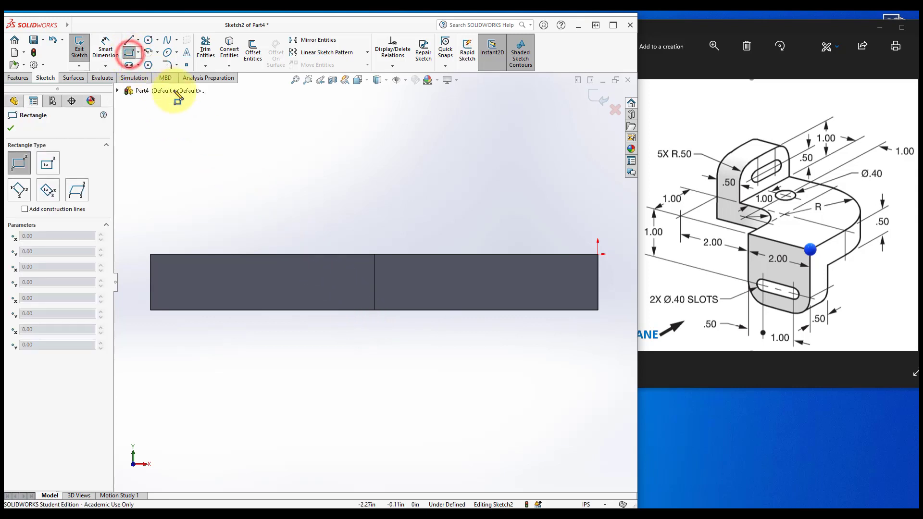
left_click(374, 254)
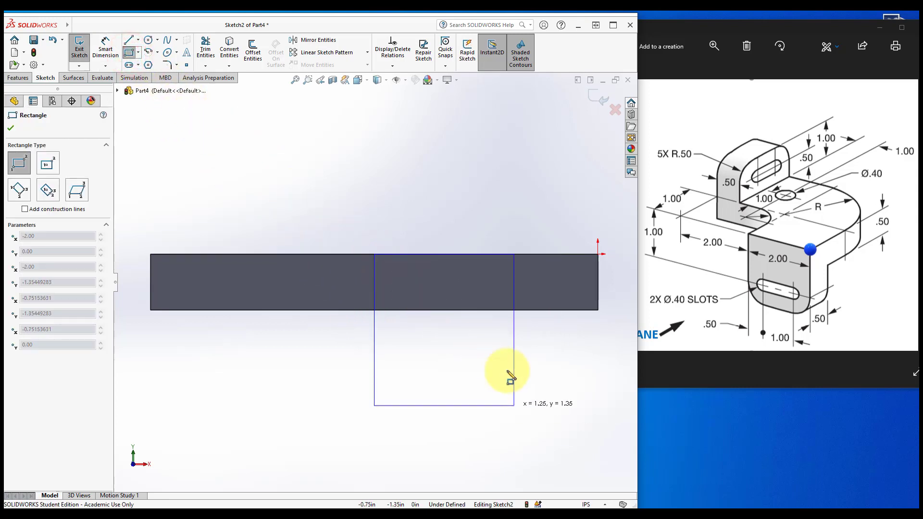
left_click(555, 413)
Move the rectangle's upper right corner onto the base's right end corner
key("Escape")
key("f")
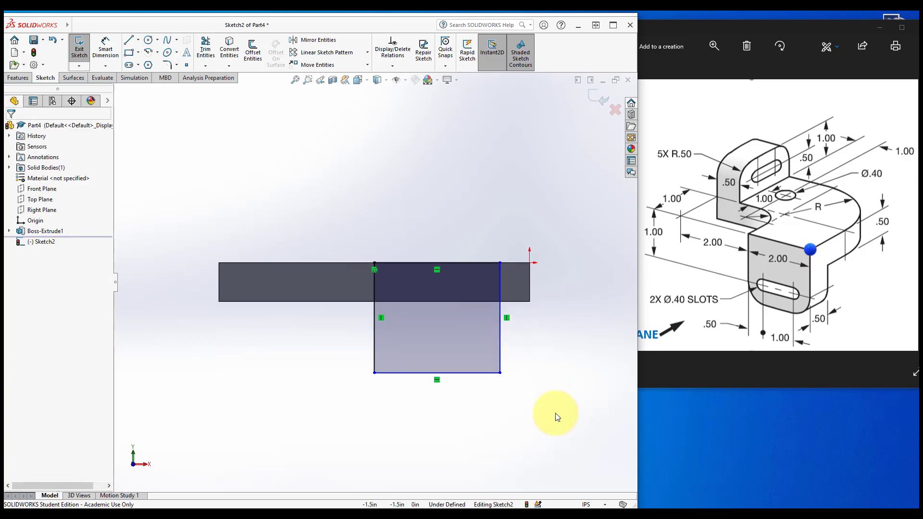
scroll(438, 292, "down", 3)
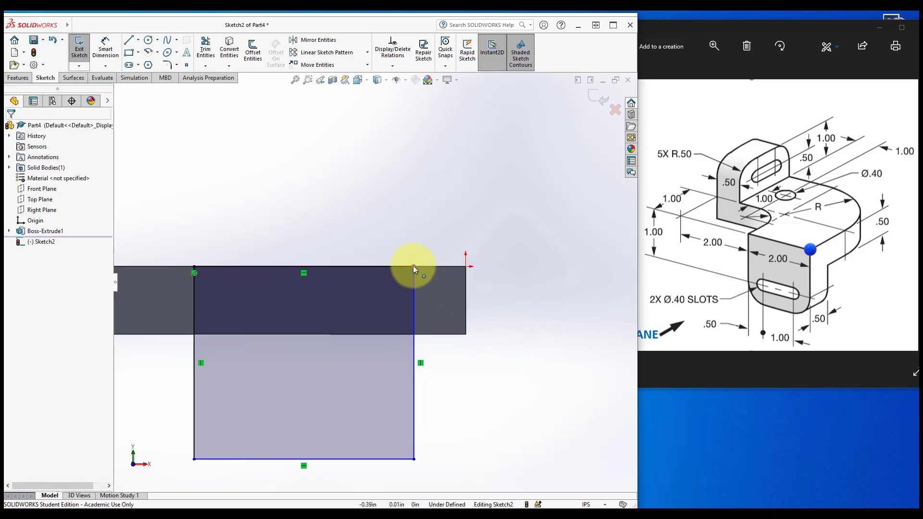
left_click_drag(413, 266, 466, 265)
scroll(387, 366, "up", 3)
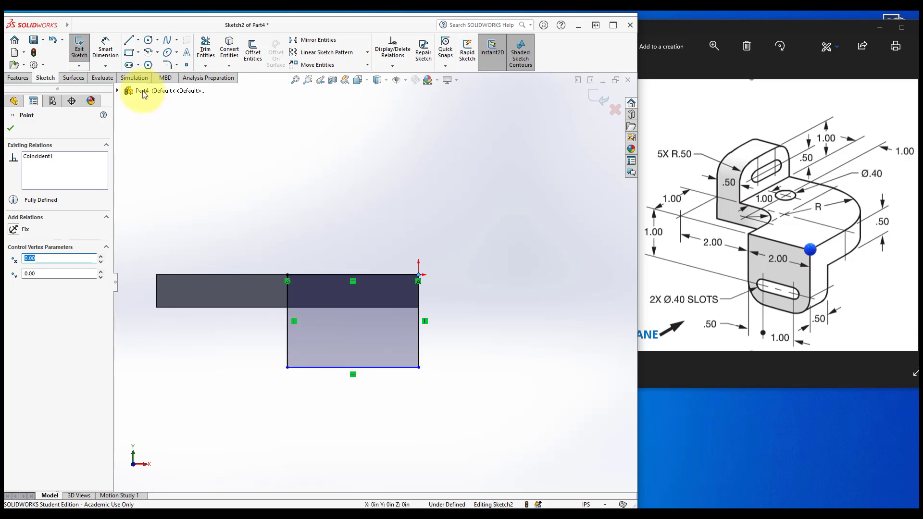
Dimension the rectangle's vertical side to 1.5 in
left_click(106, 44)
left_click(420, 345)
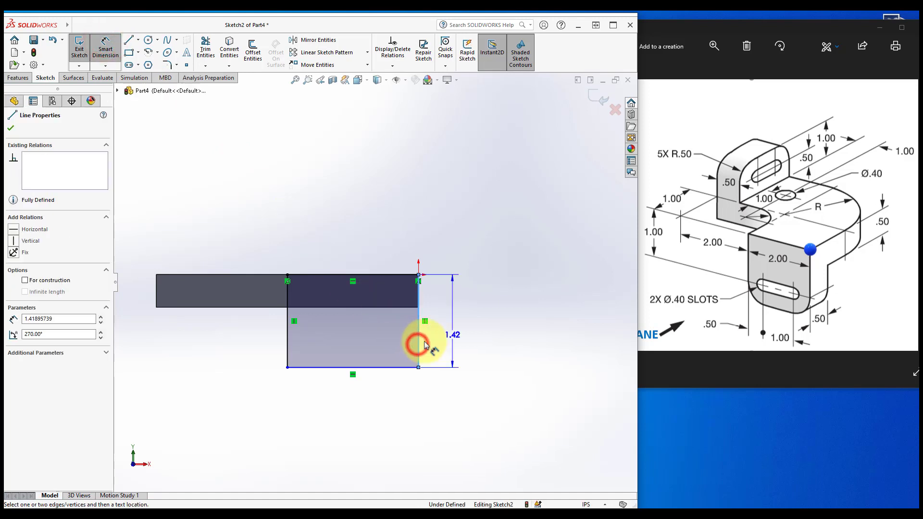
left_click(480, 323)
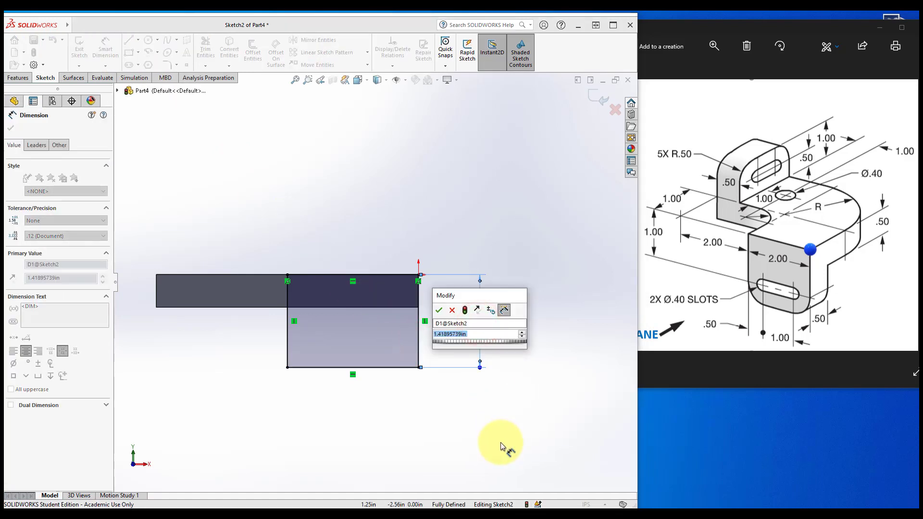
type("1.5")
key("Return")
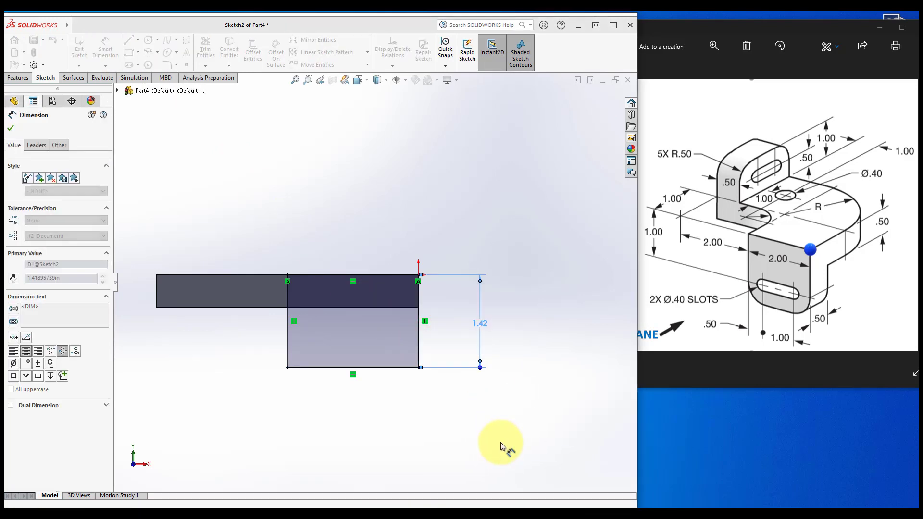
key("Escape")
middle_click_drag(500, 442, 500, 441)
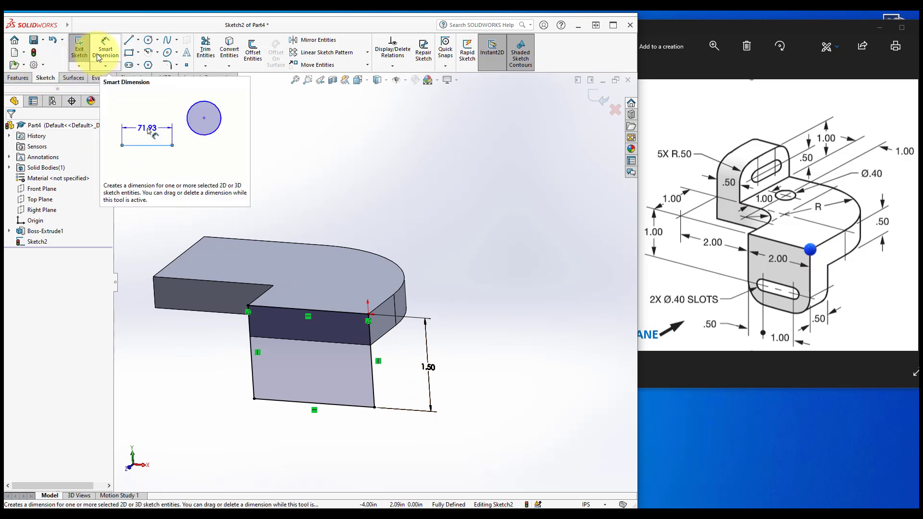
Extrude the rectangle as a 0.50 in boss with the direction reversed into the part
left_click(28, 78)
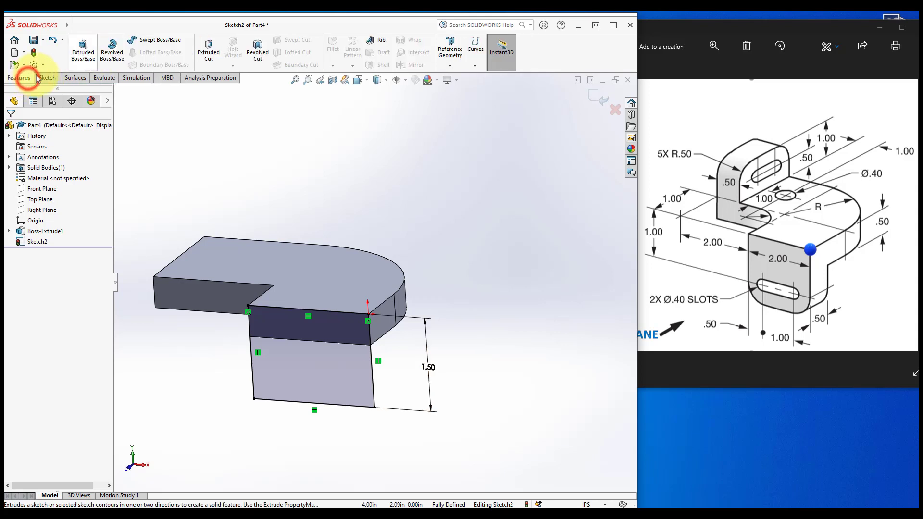
left_click(83, 50)
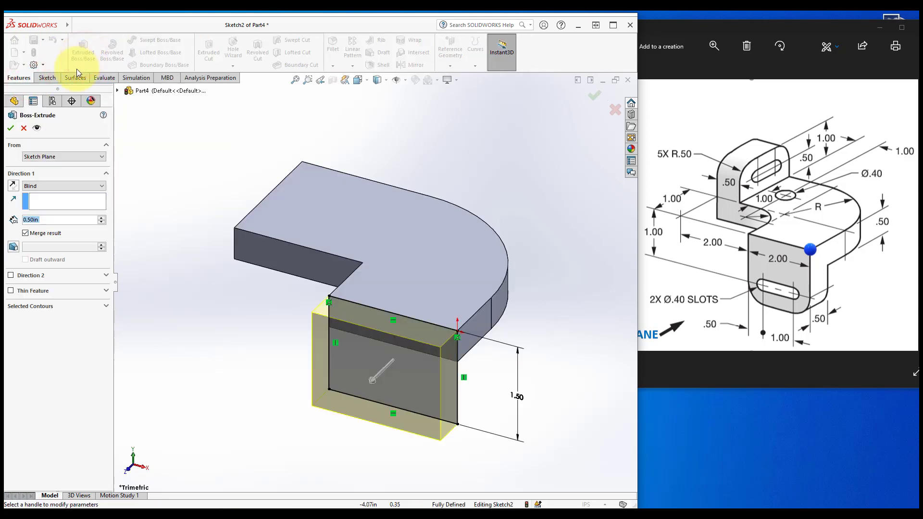
left_click(14, 186)
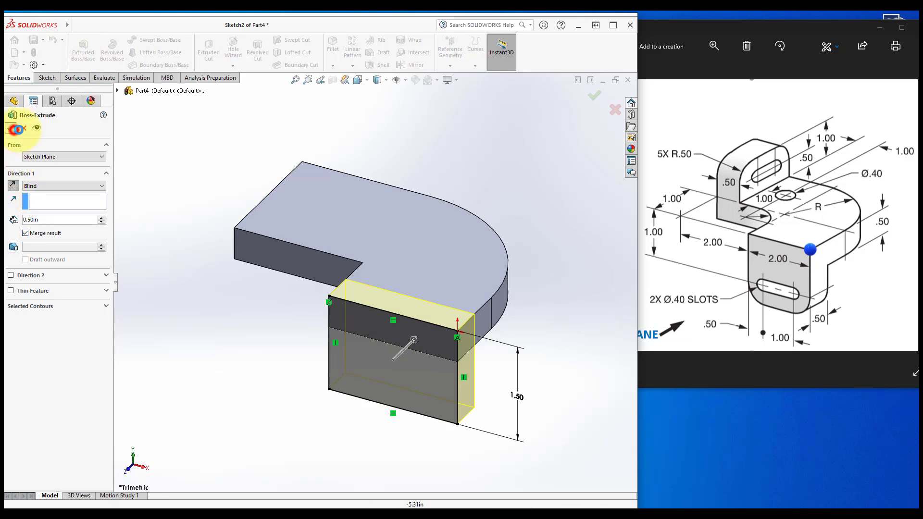
left_click(10, 128)
left_click(221, 324)
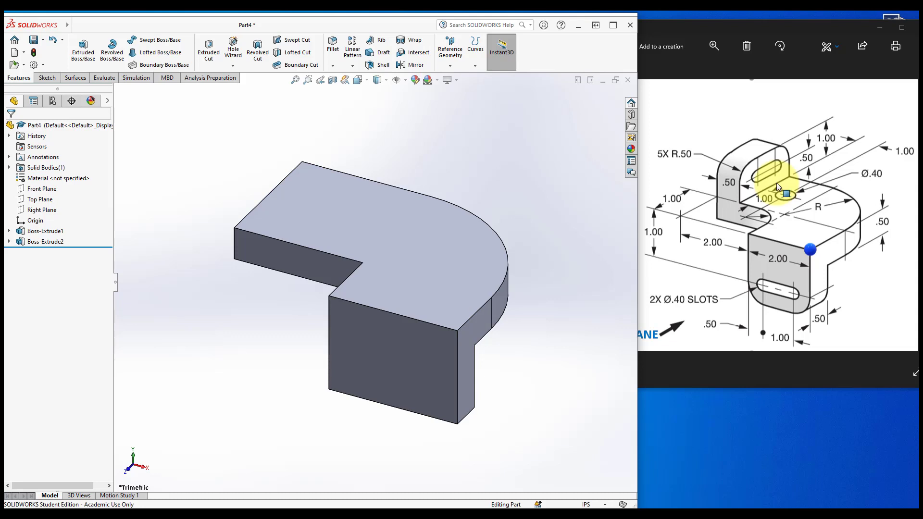
Start a sketch on the base's top face and draw a rectangle across its left end
left_click(43, 78)
left_click(77, 47)
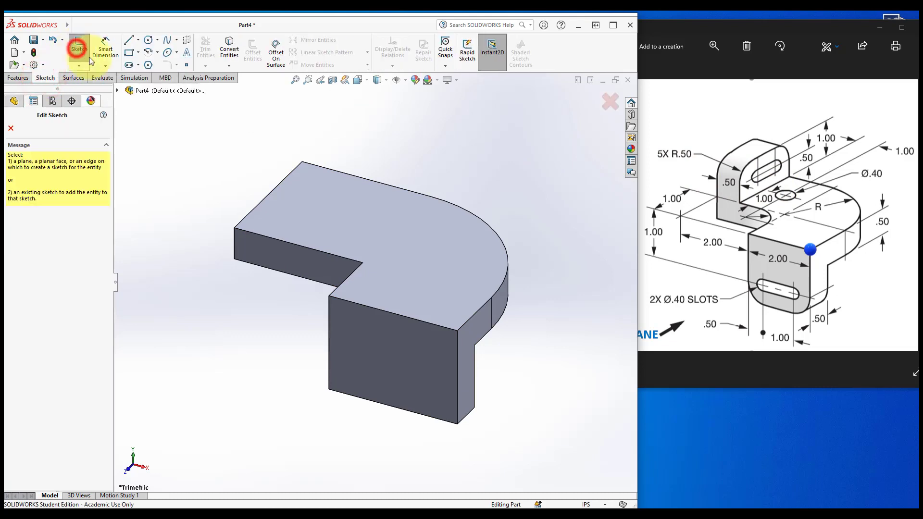
left_click(306, 206)
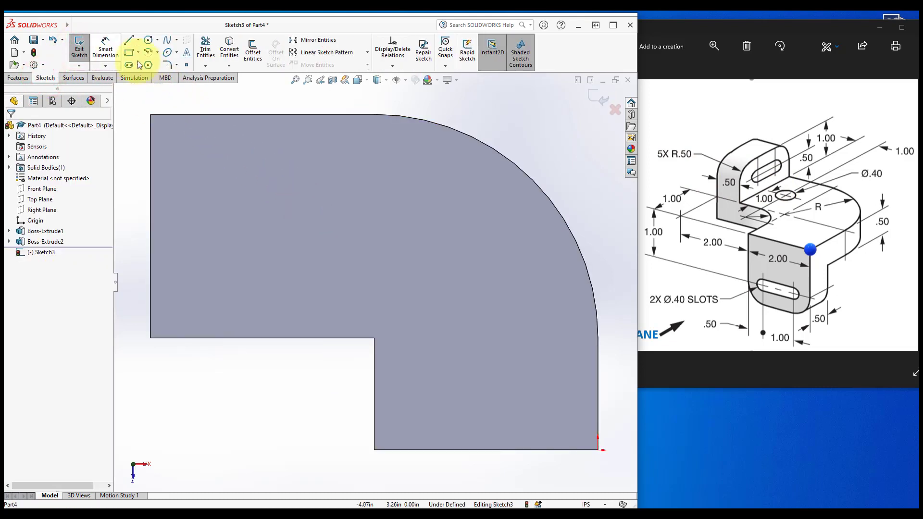
left_click(129, 52)
left_click(150, 115)
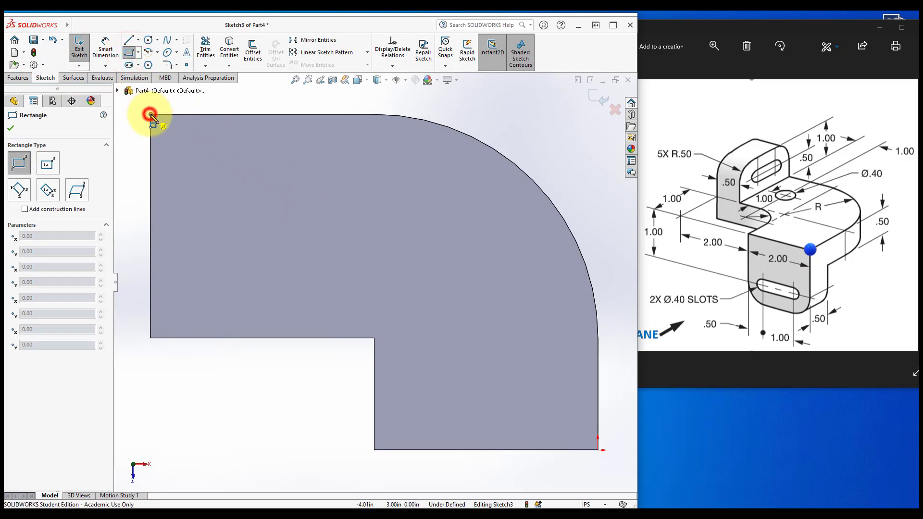
left_click(225, 338)
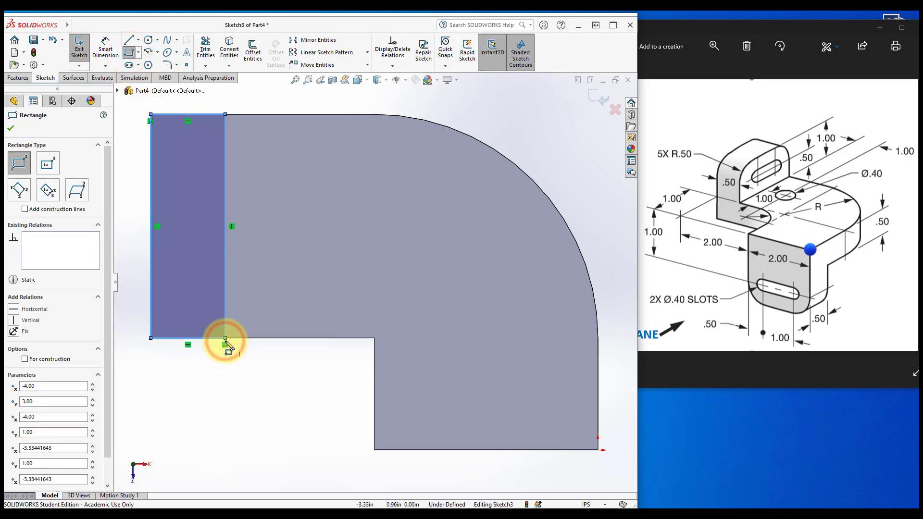
Dimension the rectangle's width to 0.5 in
key("Escape")
key("f")
left_click(105, 52)
left_click(252, 166)
left_click(181, 138)
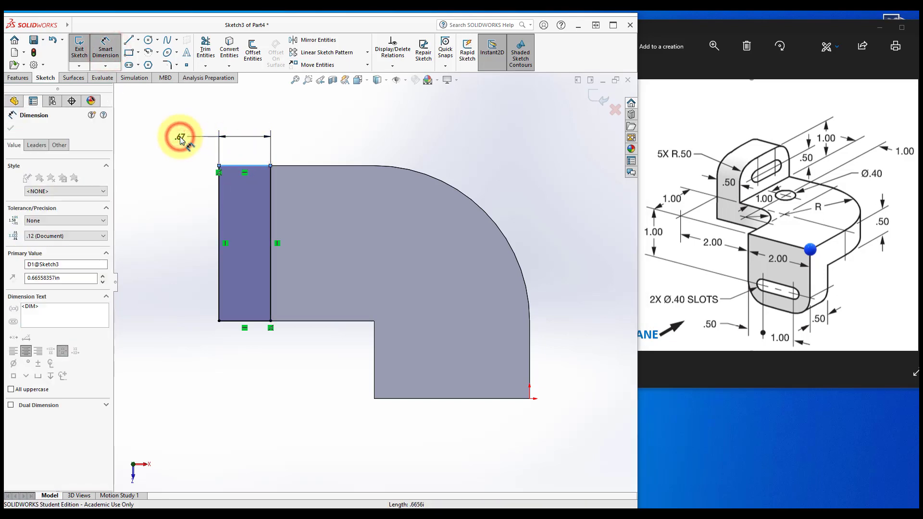
type(".5")
key("Return")
middle_click_drag(181, 154, 194, 277)
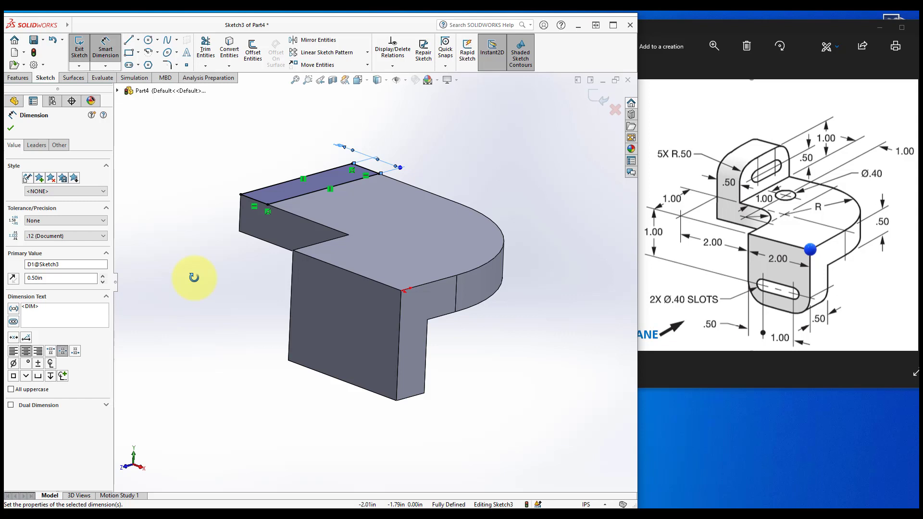
Extrude the rectangle upward as a 1 in boss
left_click(15, 78)
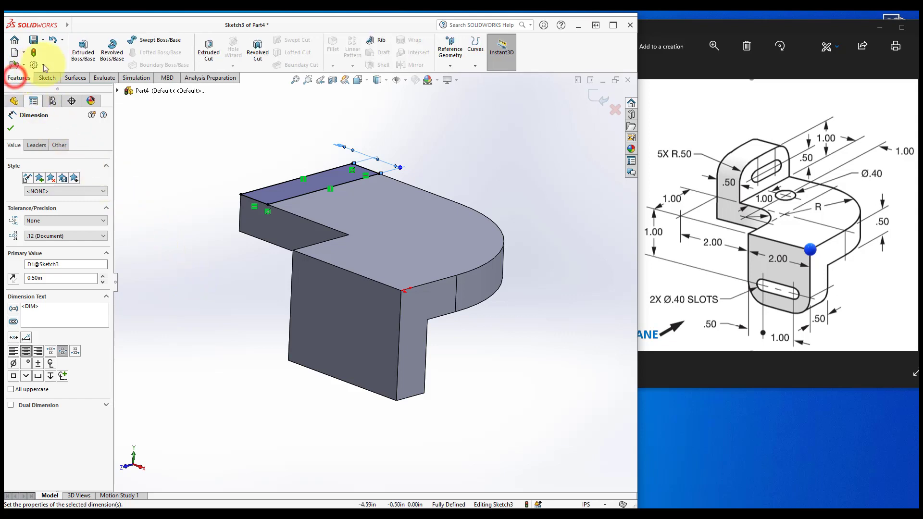
left_click(81, 51)
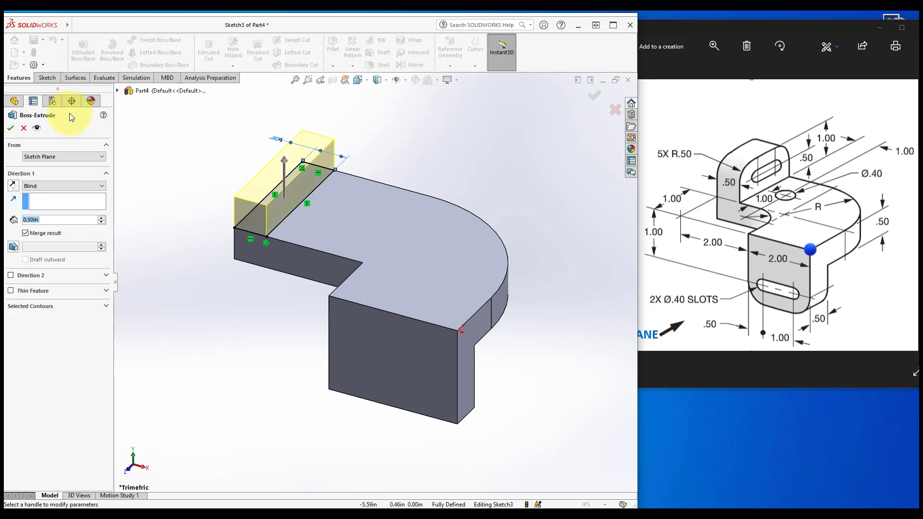
left_click(51, 219)
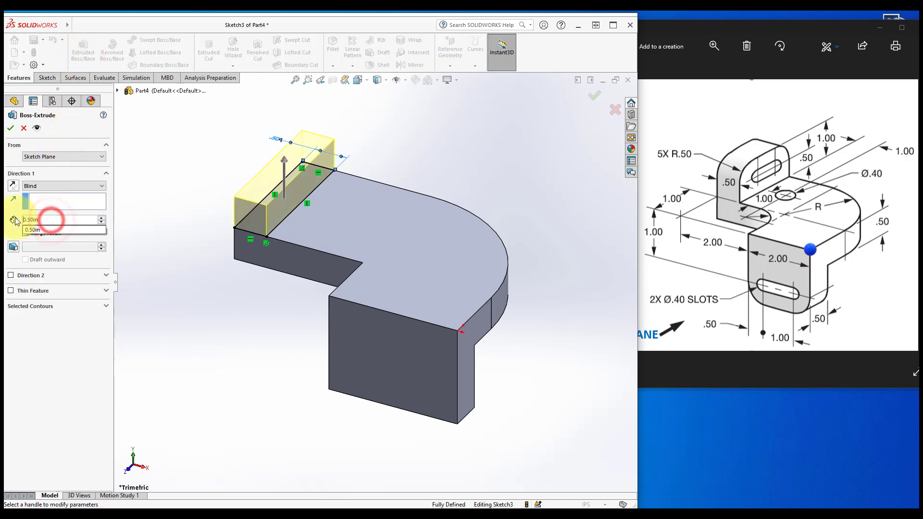
left_click_drag(48, 221, 17, 219)
type("1")
key("Return")
left_click(10, 129)
left_click(260, 353)
middle_click_drag(272, 388, 272, 387)
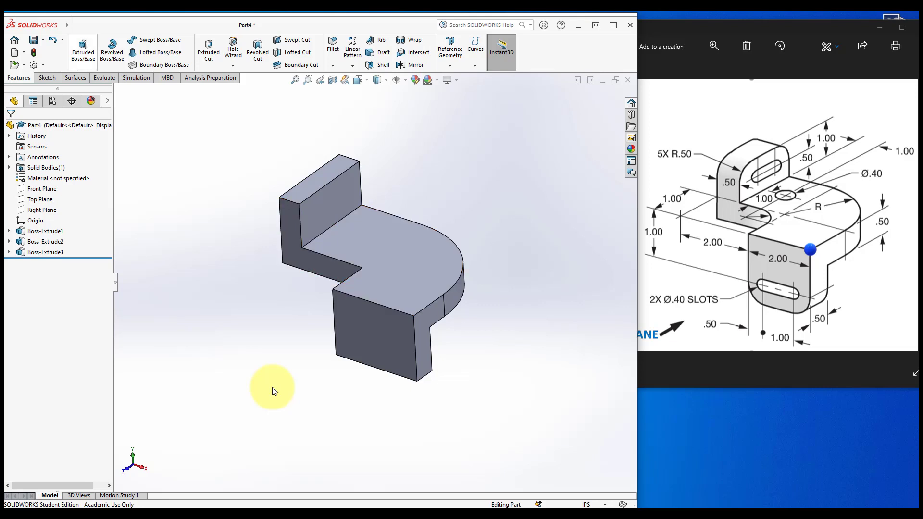
Fillet the five outer corner edges of the upright tabs with a 0.50 in radius
left_click(331, 44)
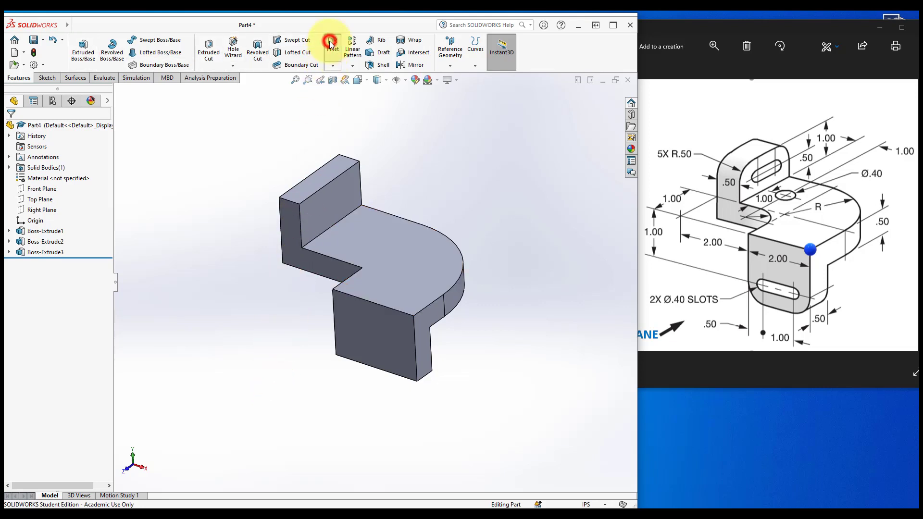
left_click(45, 323)
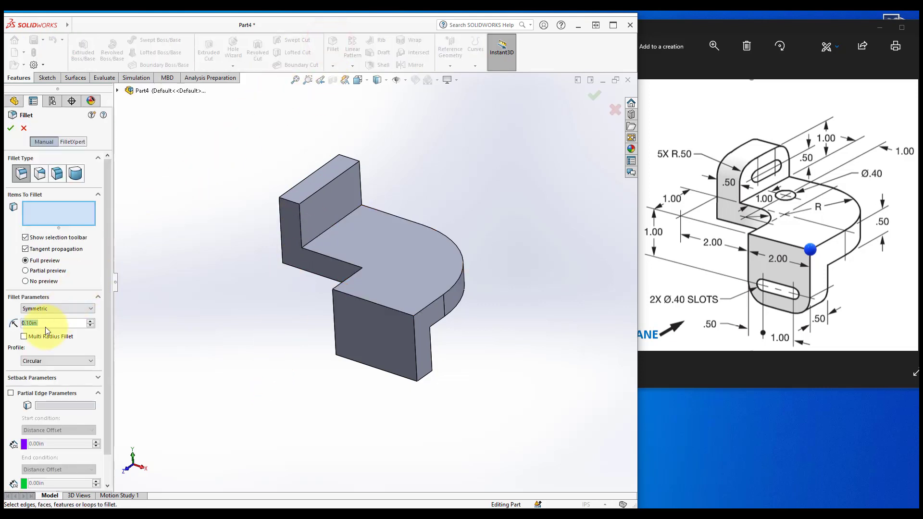
scroll(45, 327, "up", 4)
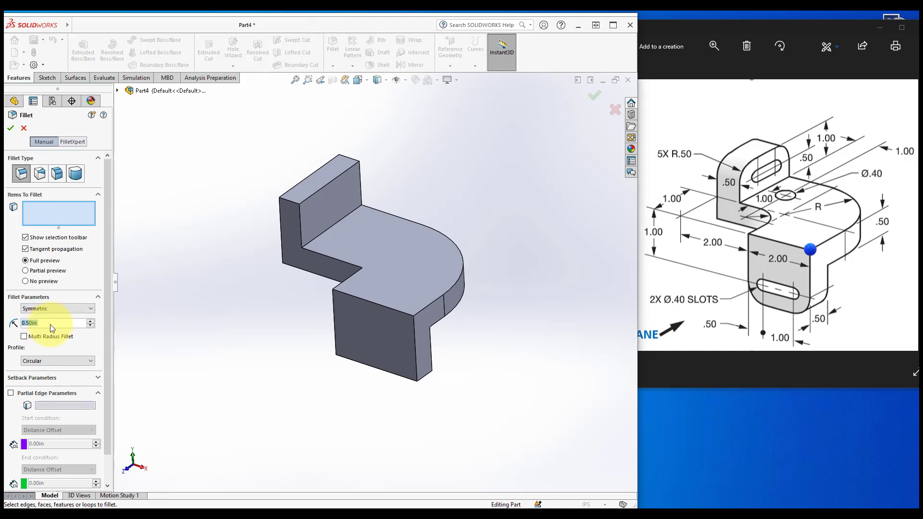
left_click(285, 198)
left_click(342, 154)
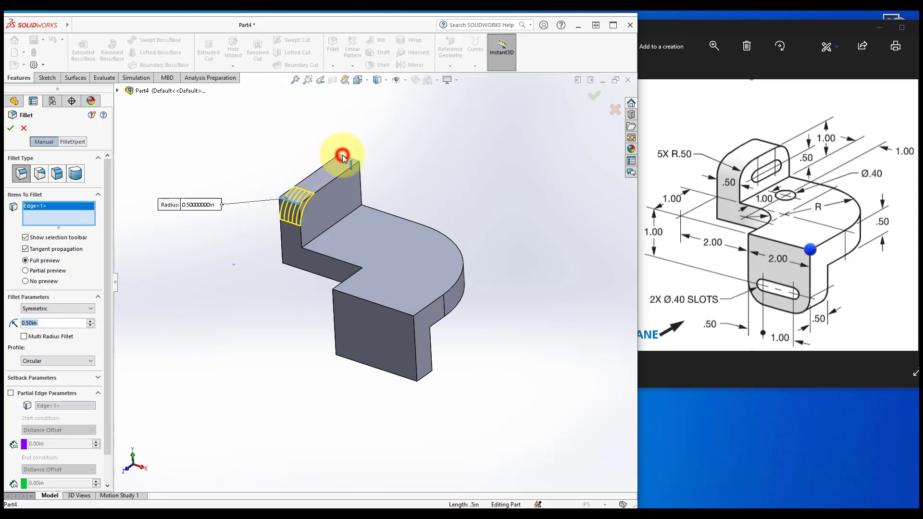
middle_click_drag(341, 154, 377, 251)
scroll(348, 340, "down", 5)
left_click(347, 339)
scroll(349, 342, "down", 3)
left_click(377, 276)
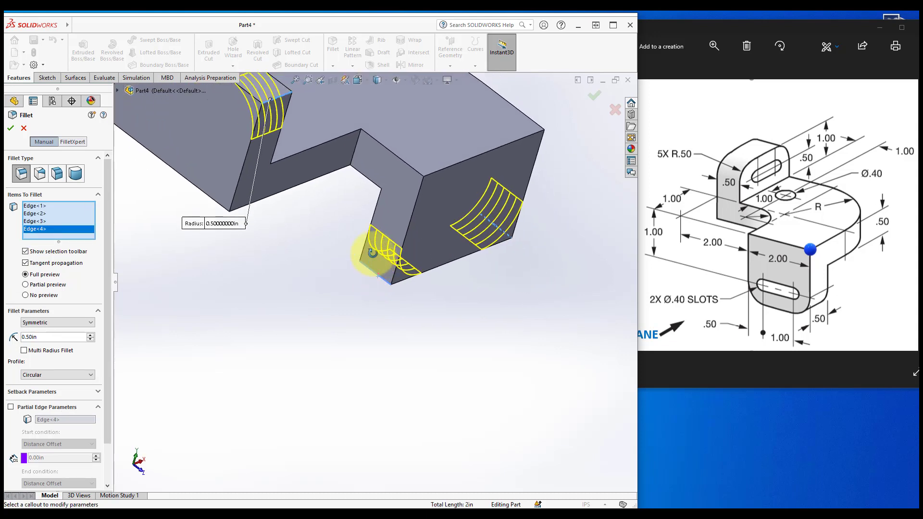
left_click(354, 150)
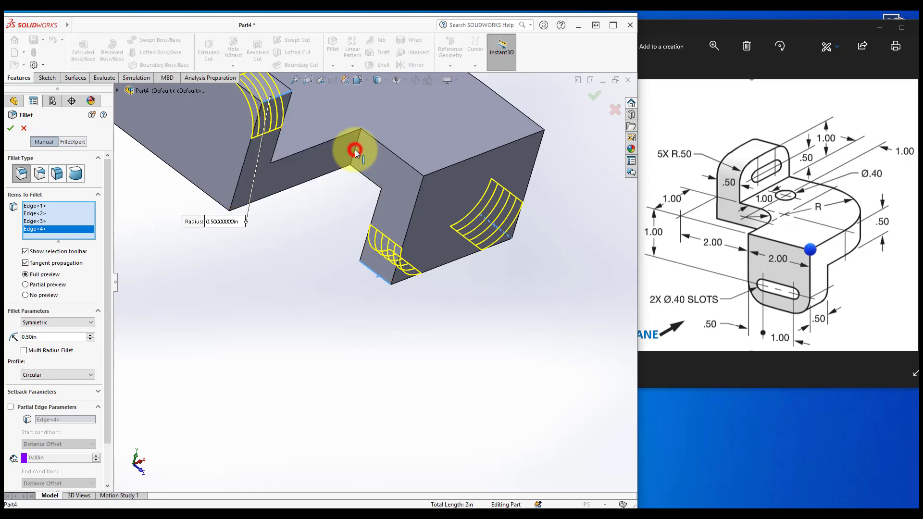
middle_click_drag(355, 149, 356, 153)
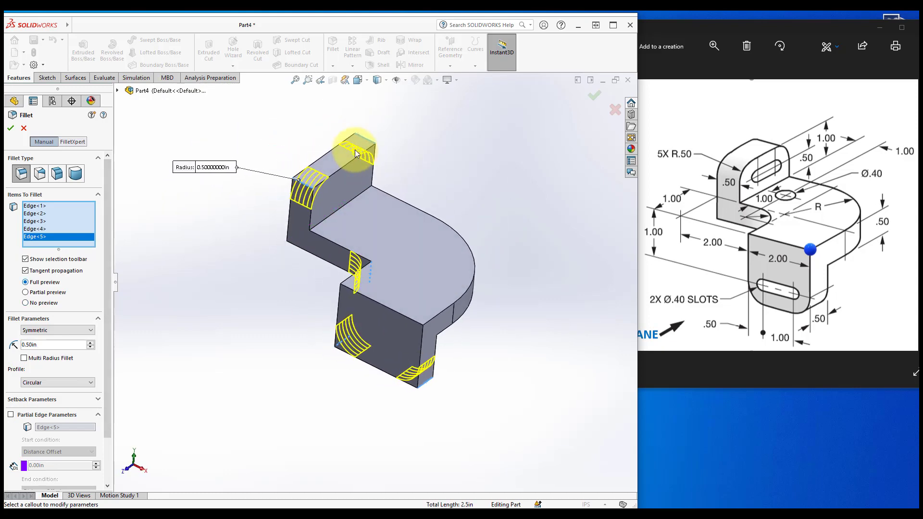
left_click(25, 303)
left_click(25, 292)
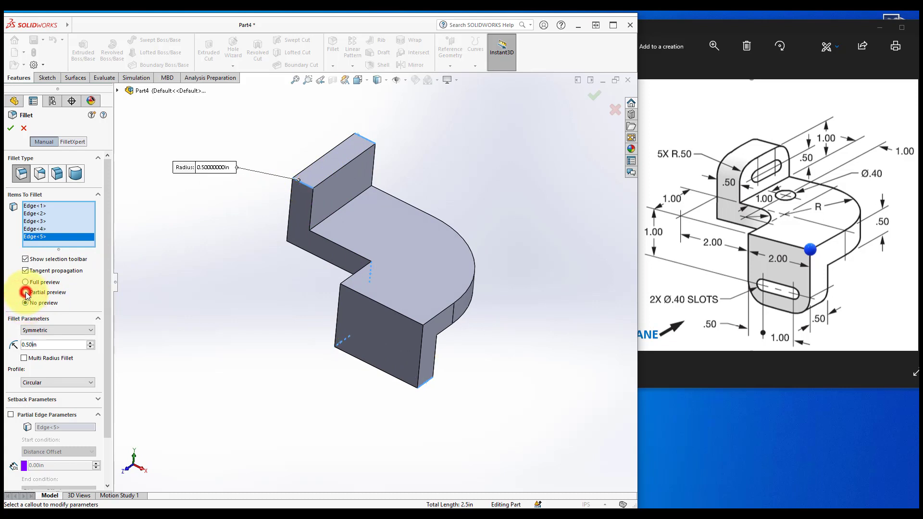
left_click(25, 283)
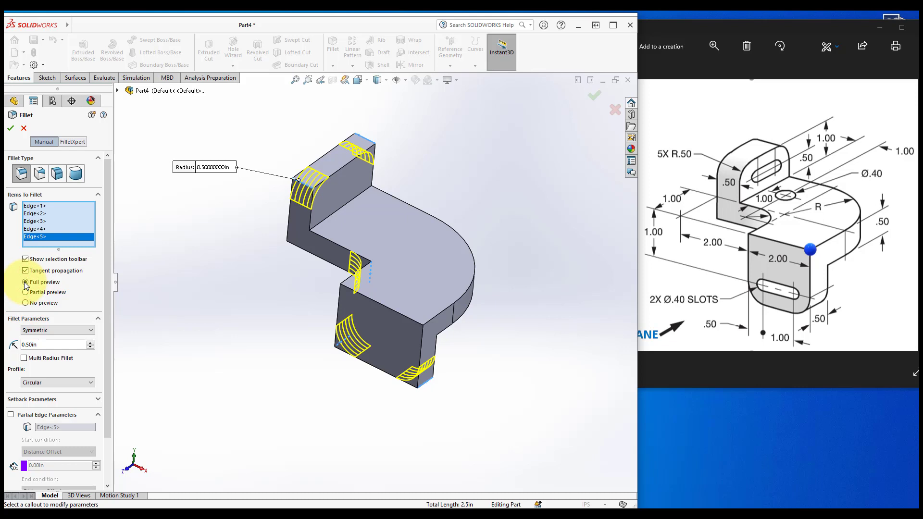
key("ctrl+7")
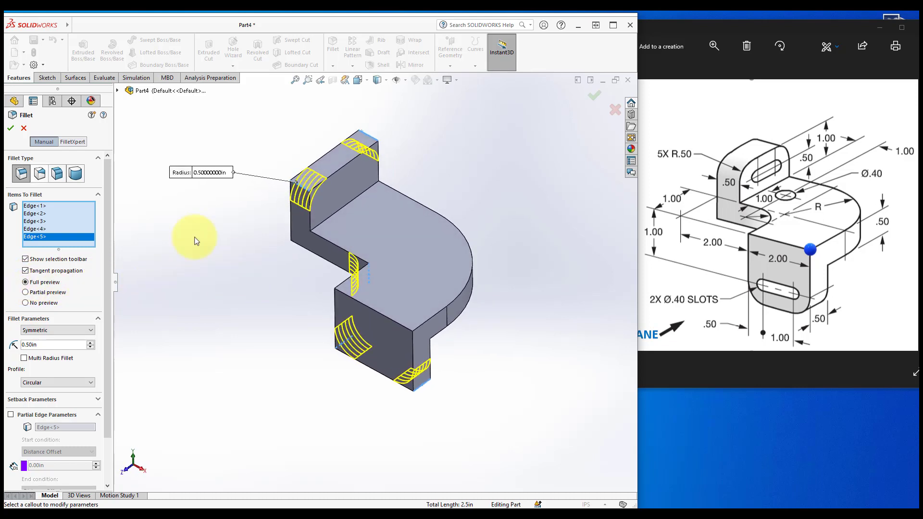
left_click(11, 128)
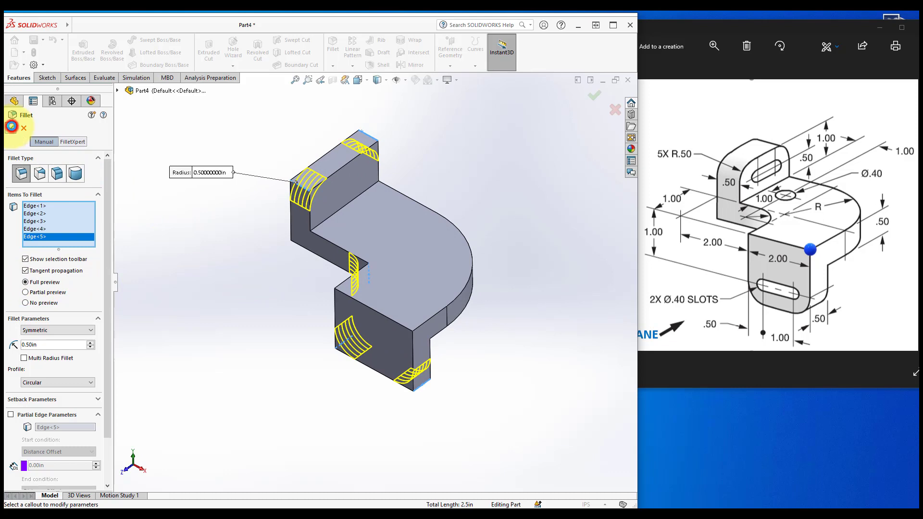
Start a sketch on the upper tab's face and draw a horizontal straight slot about 1 in long between centres
middle_click_drag(280, 313, 279, 312)
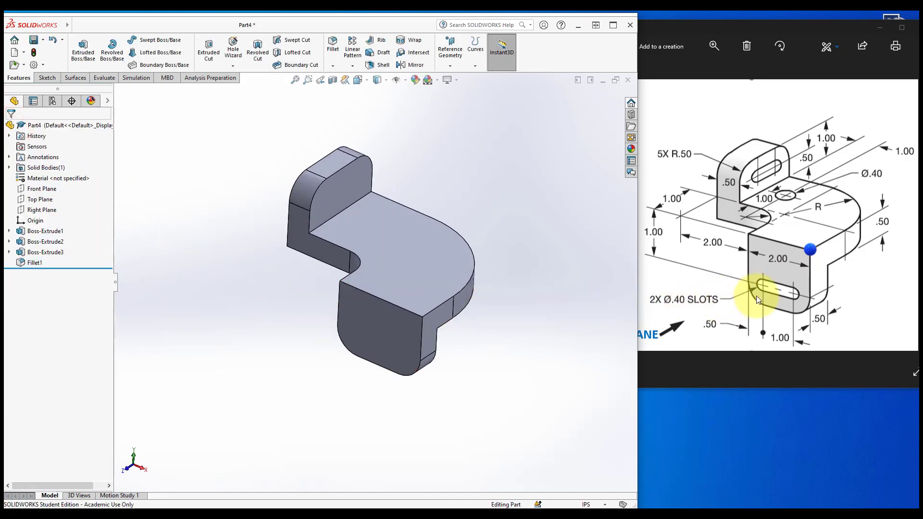
left_click(45, 78)
left_click(76, 50)
left_click(339, 191)
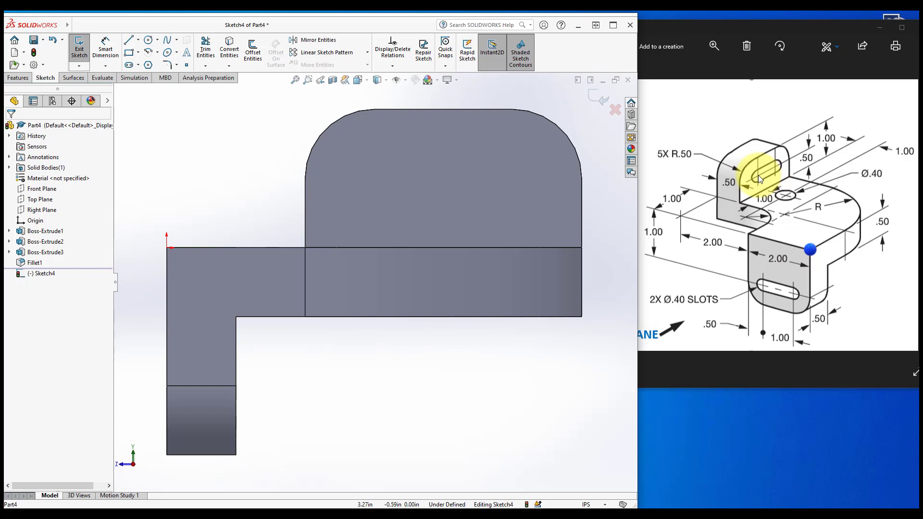
left_click(129, 65)
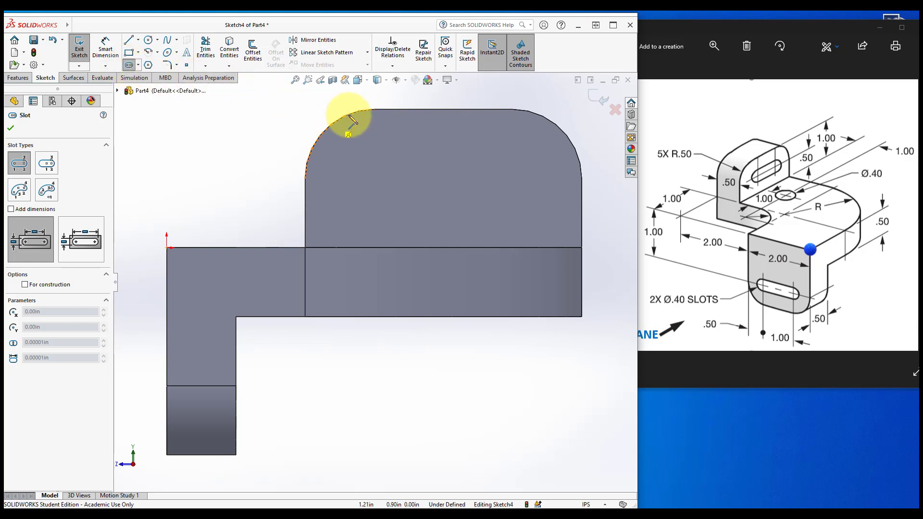
left_click(374, 178)
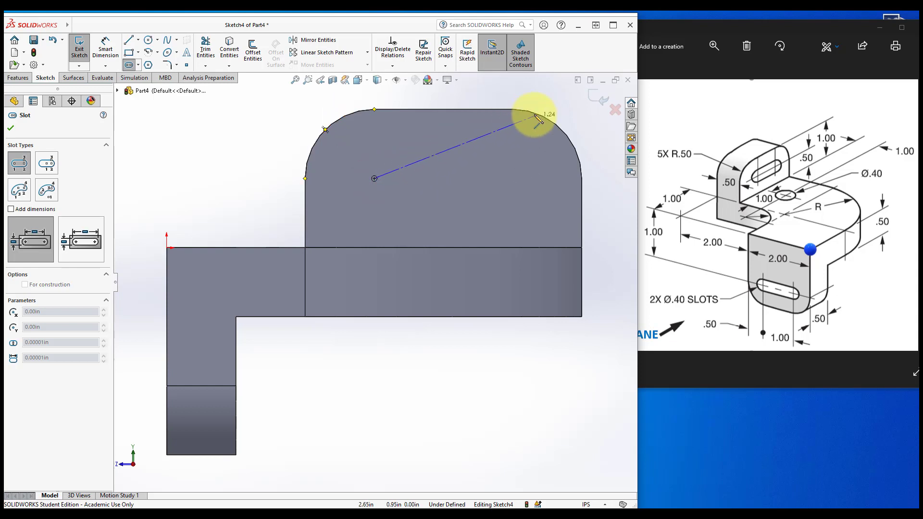
left_click(512, 179)
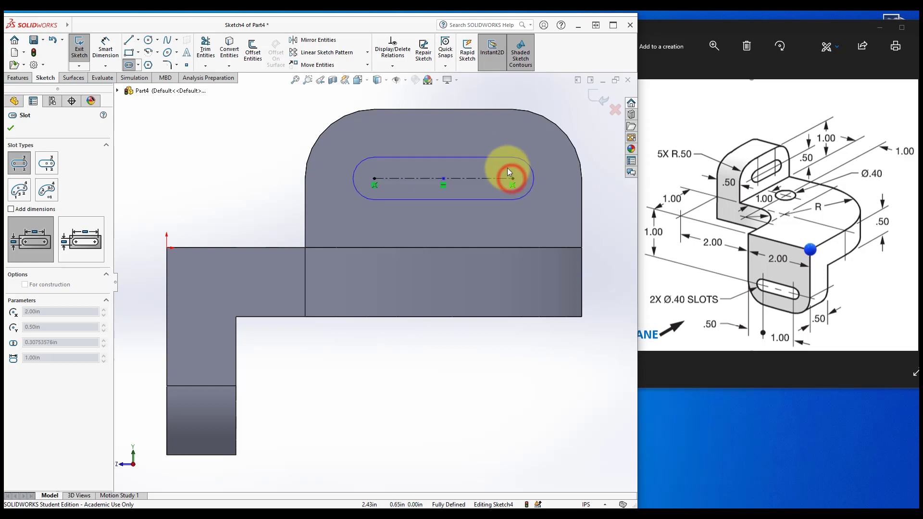
left_click(504, 157)
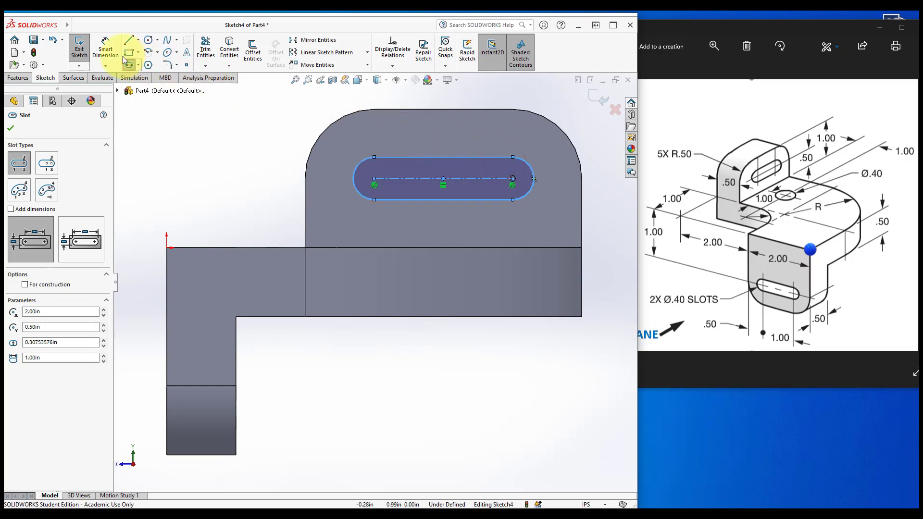
Dimension the slot's end radius to 0.2 in
left_click(105, 48)
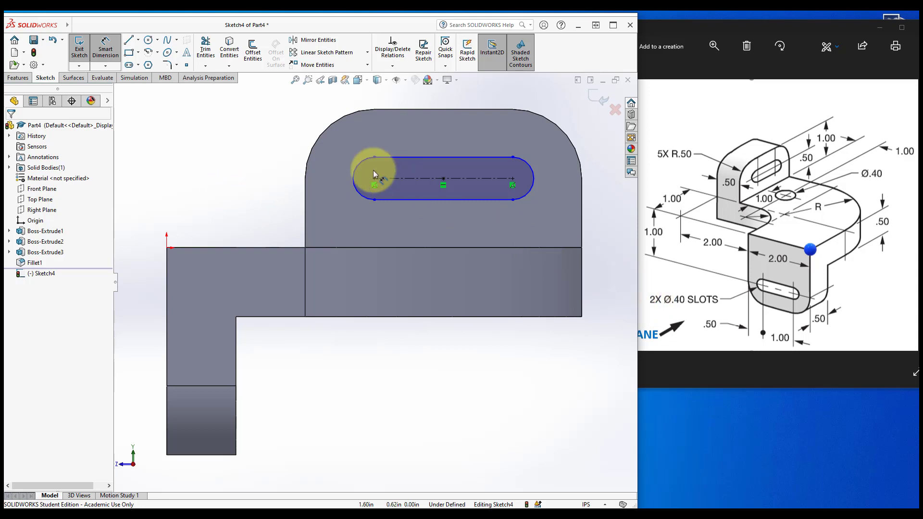
left_click(356, 166)
left_click(243, 126)
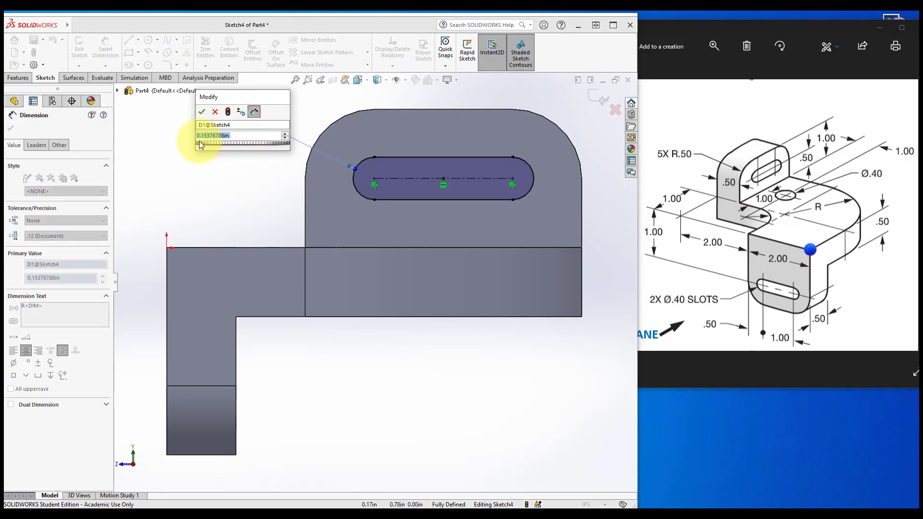
type(".2")
key("Return")
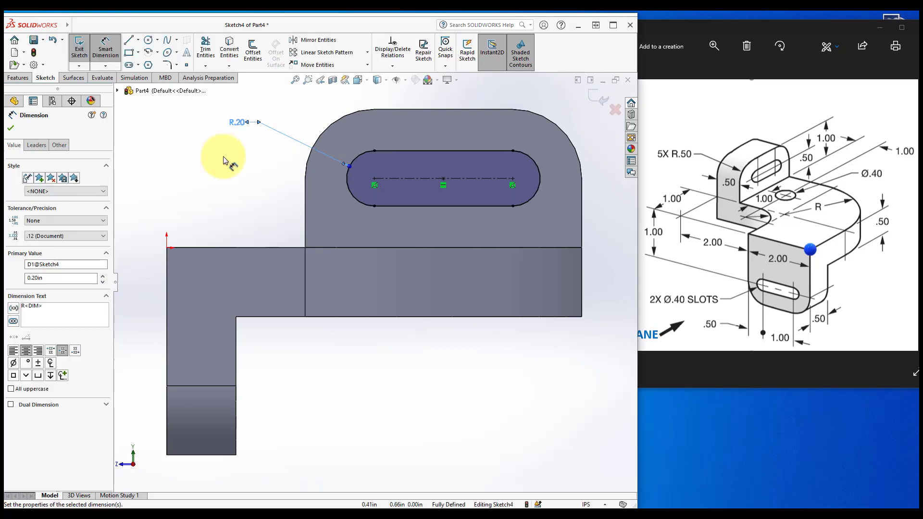
key("Escape")
Cut the slot through all of the upper tab with an Extruded Cut
middle_click_drag(232, 190, 274, 205)
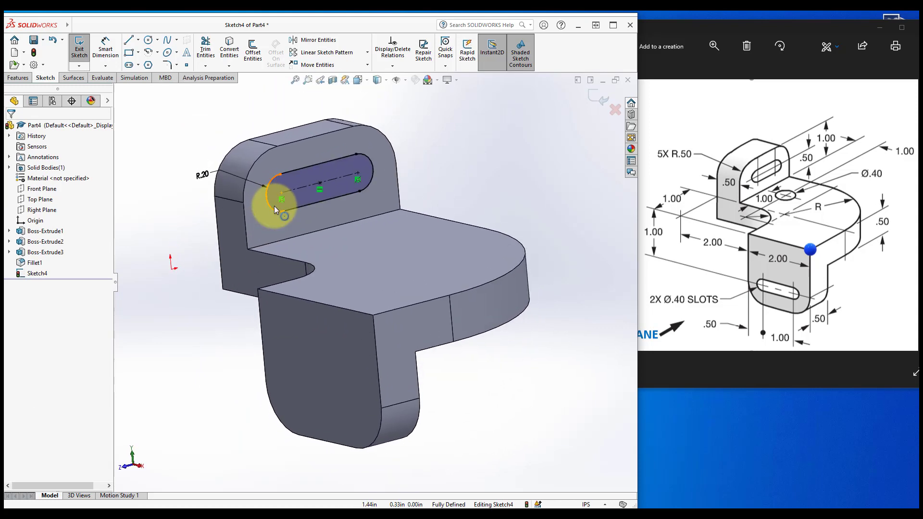
scroll(254, 188, "up", 2)
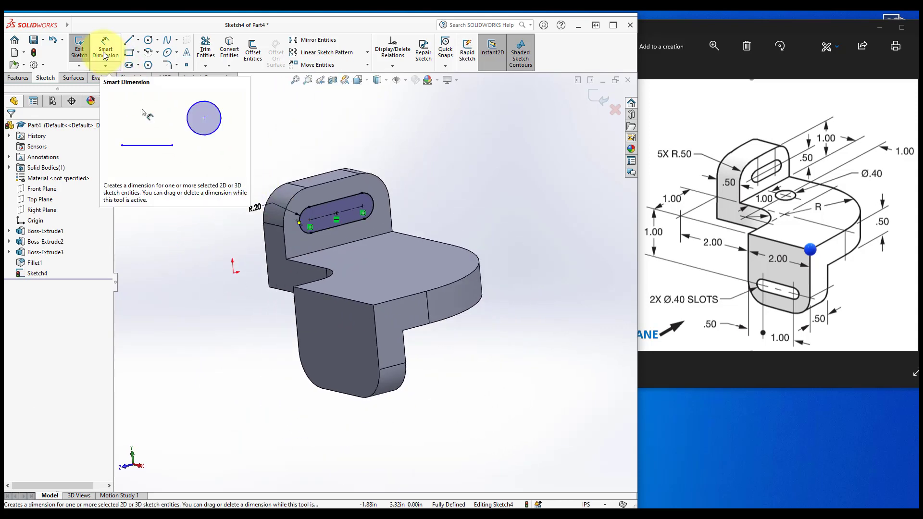
left_click(18, 77)
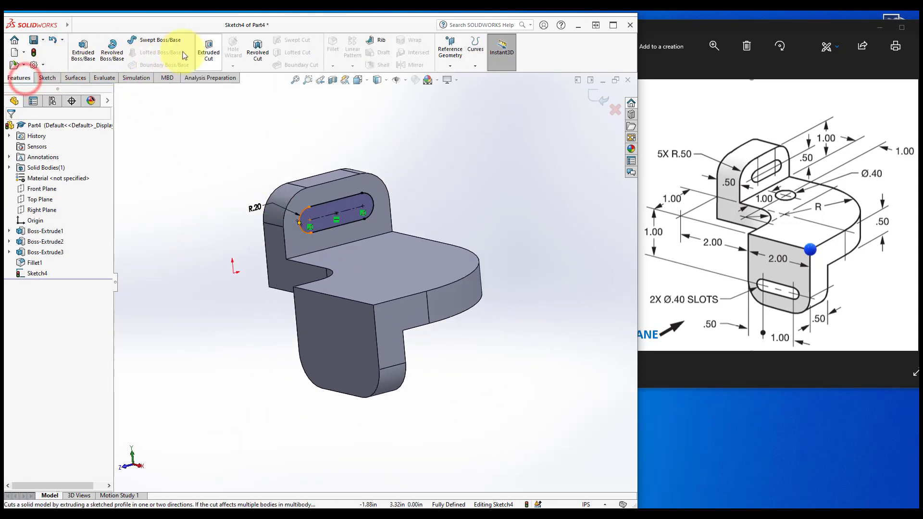
left_click(209, 50)
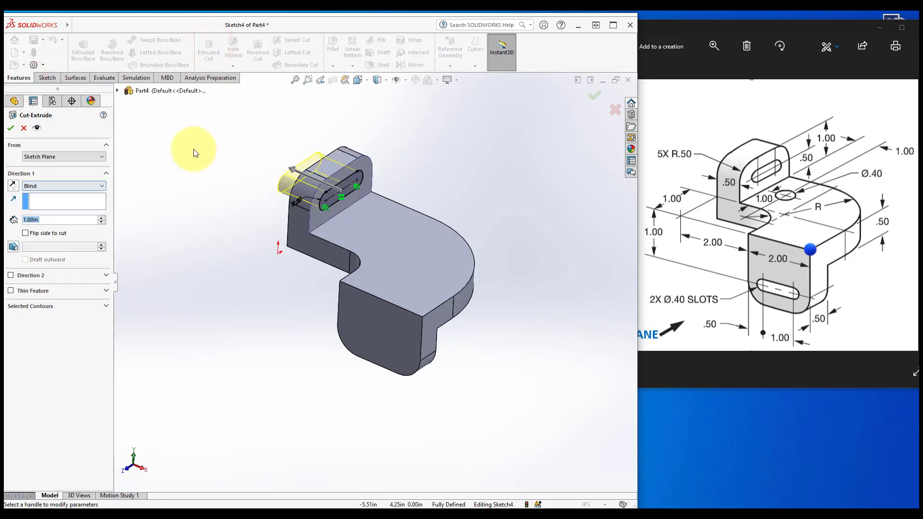
left_click(42, 186)
left_click(41, 199)
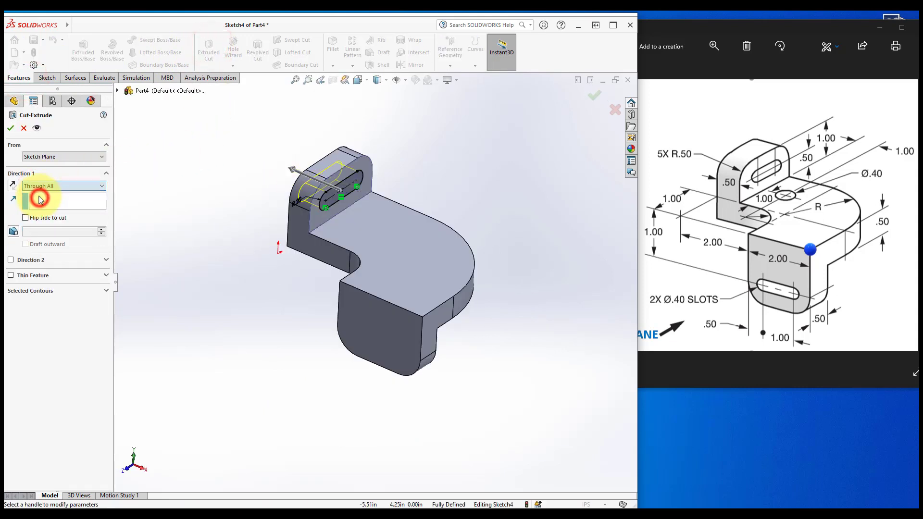
left_click(10, 130)
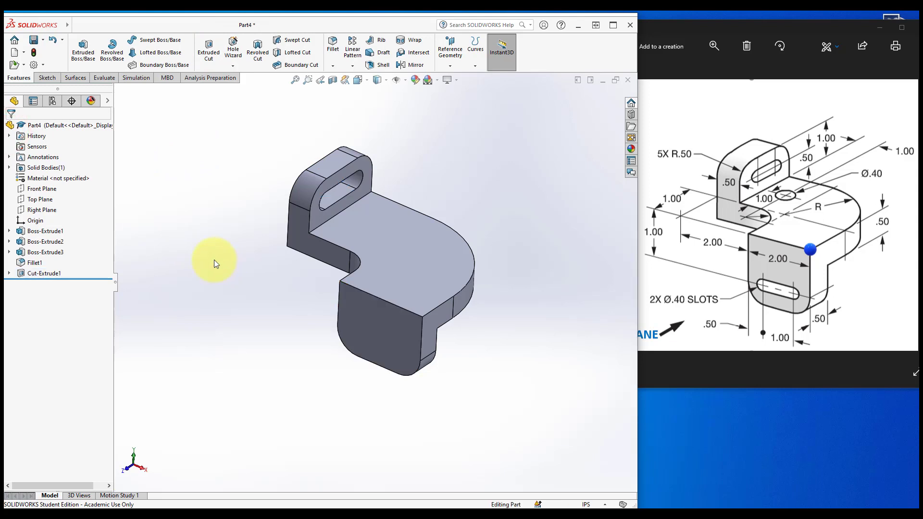
Start a sketch on the lower tab's face and draw a horizontal straight slot about 1 in long between centres
left_click(47, 77)
left_click(79, 49)
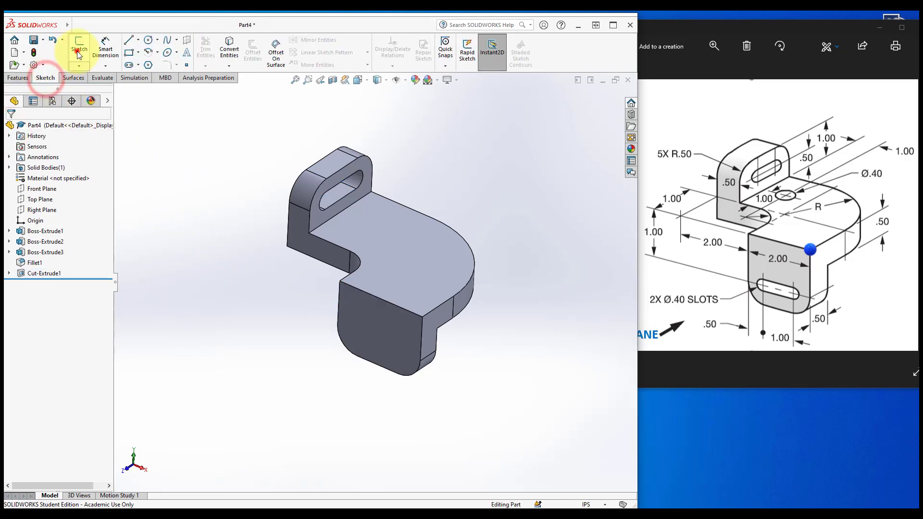
left_click(379, 334)
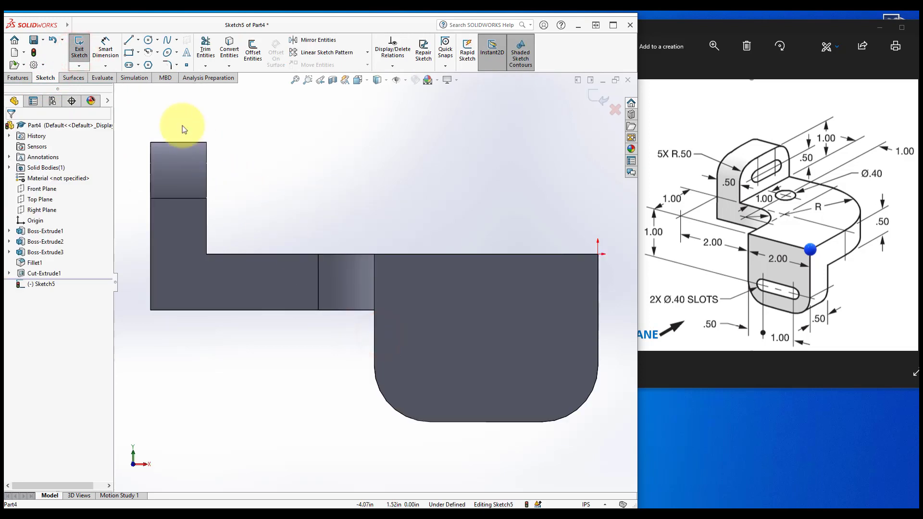
left_click(127, 65)
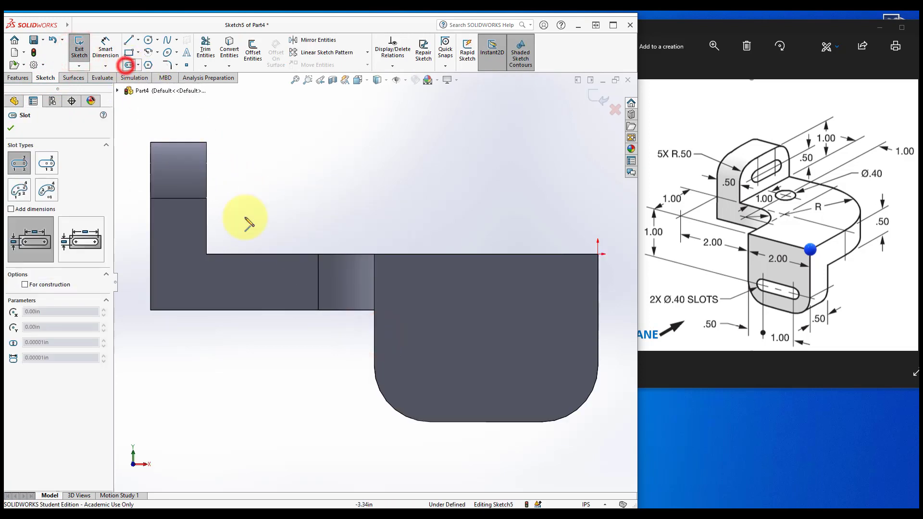
left_click(430, 366)
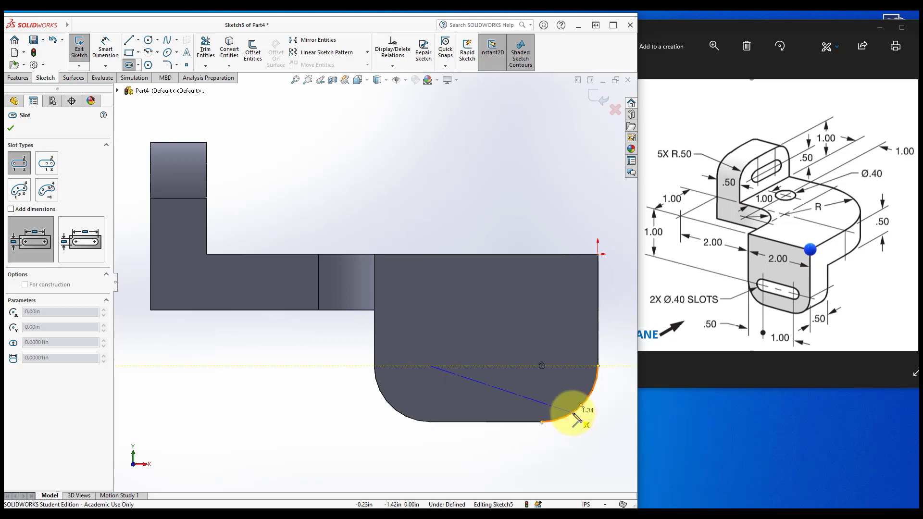
left_click(541, 365)
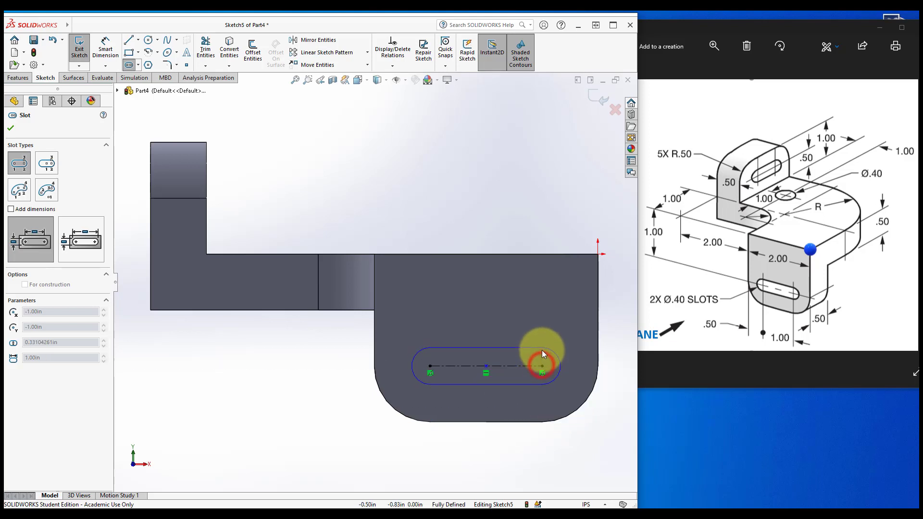
left_click(541, 347)
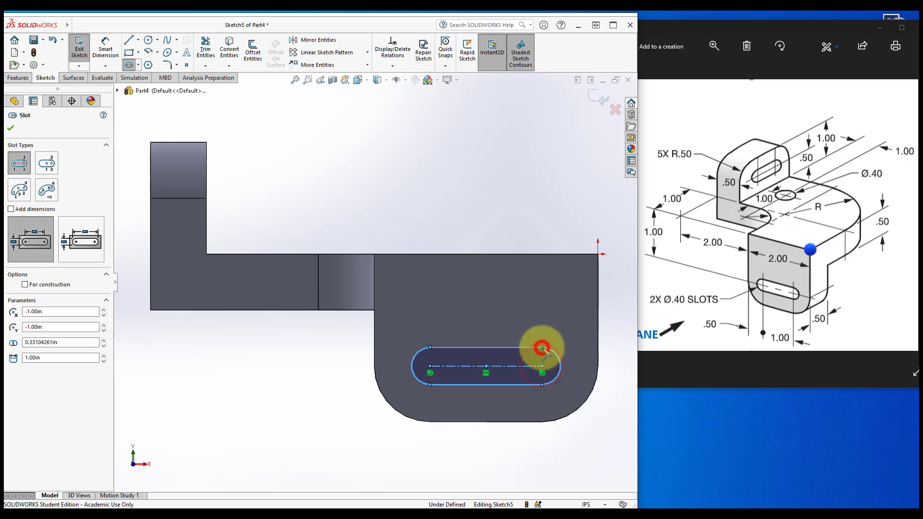
left_click(11, 128)
Dimension the lower slot's end radius to 0.2 in
left_click(101, 45)
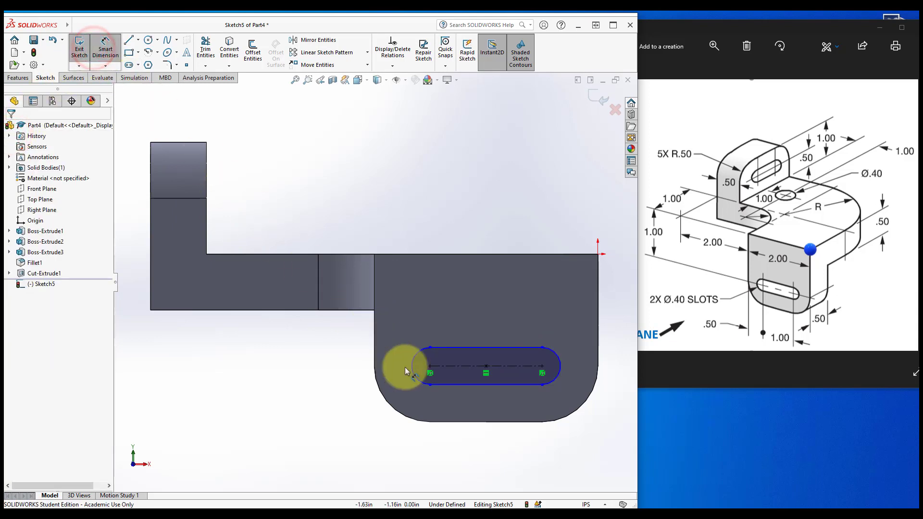
left_click(416, 379)
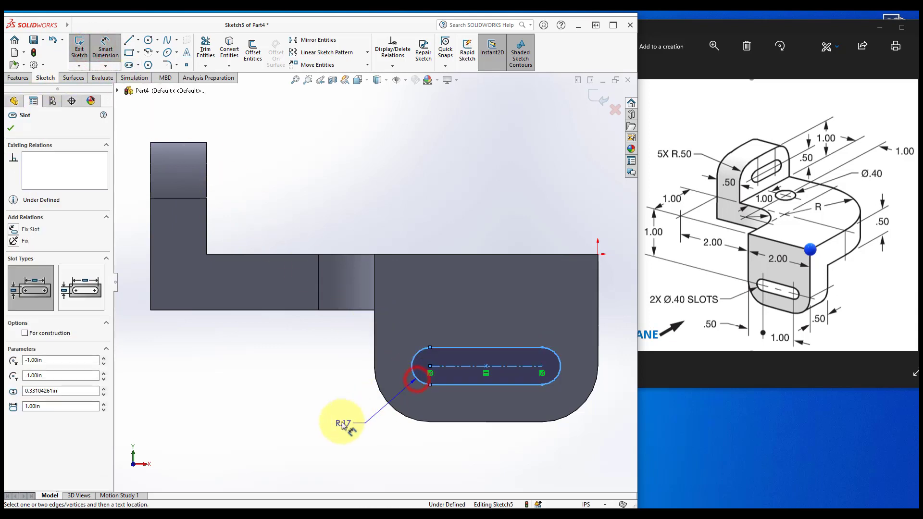
left_click(290, 460)
type(".2")
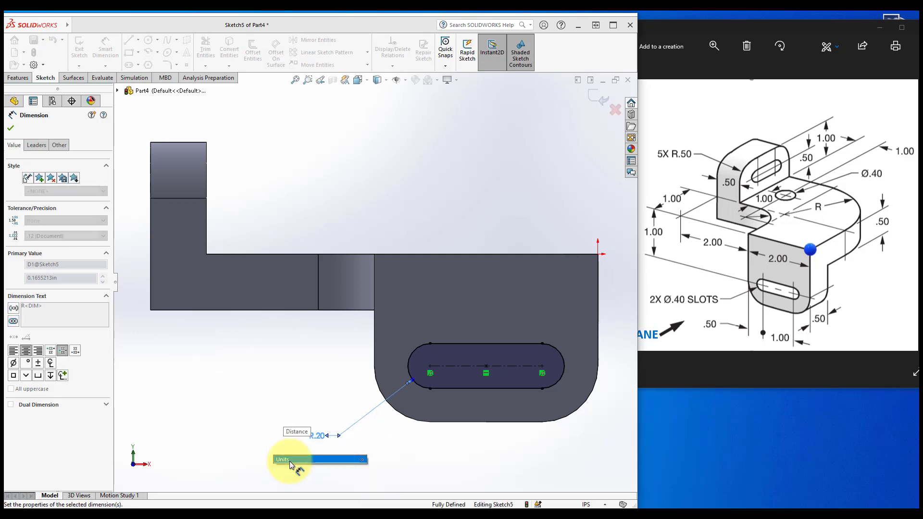
key("Return")
key("ctrl+7")
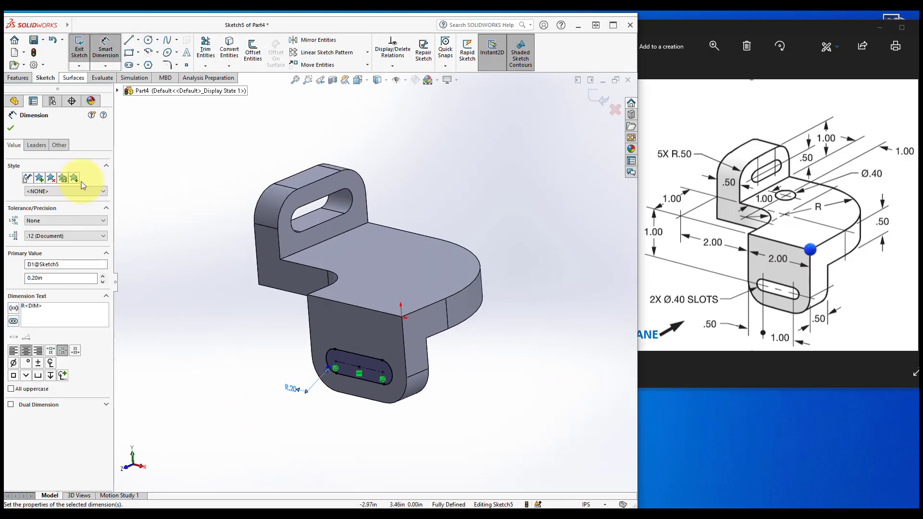
Cut the lower slot through all of the lower tab with an Extruded Cut
left_click(7, 79)
left_click(206, 50)
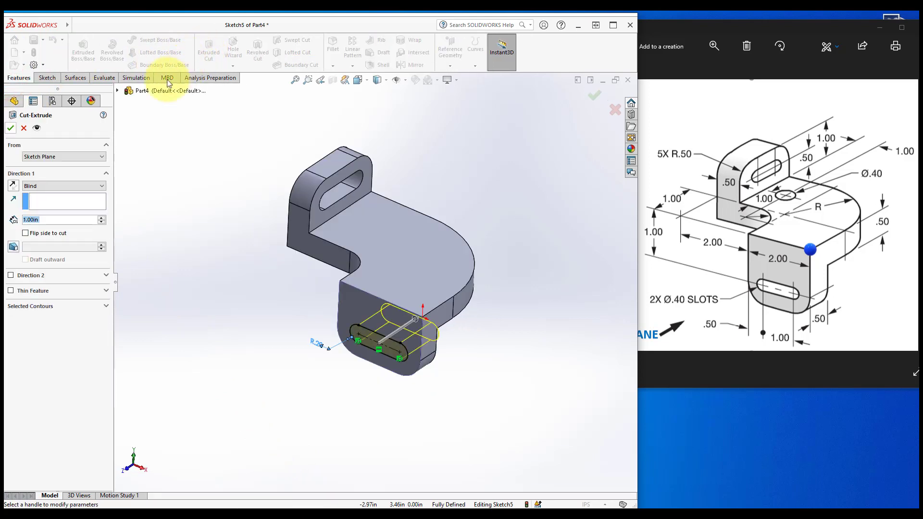
left_click(32, 186)
left_click(33, 201)
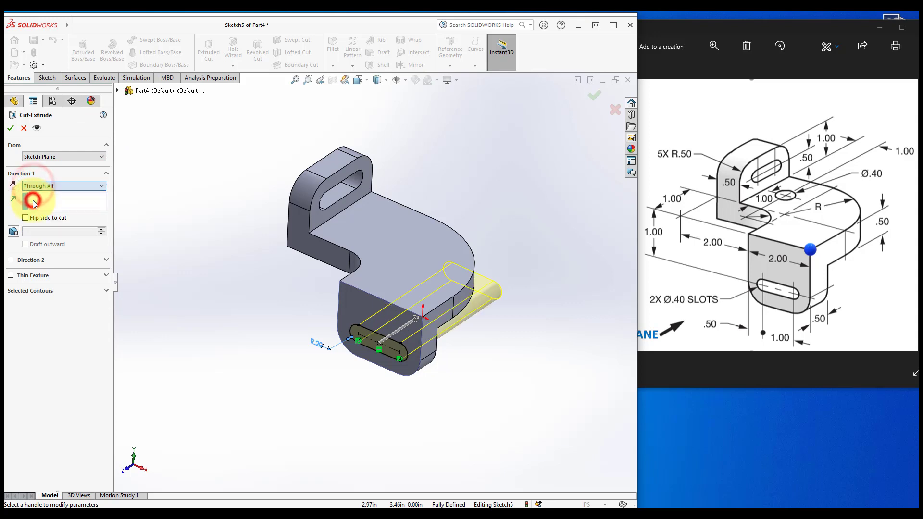
left_click(10, 128)
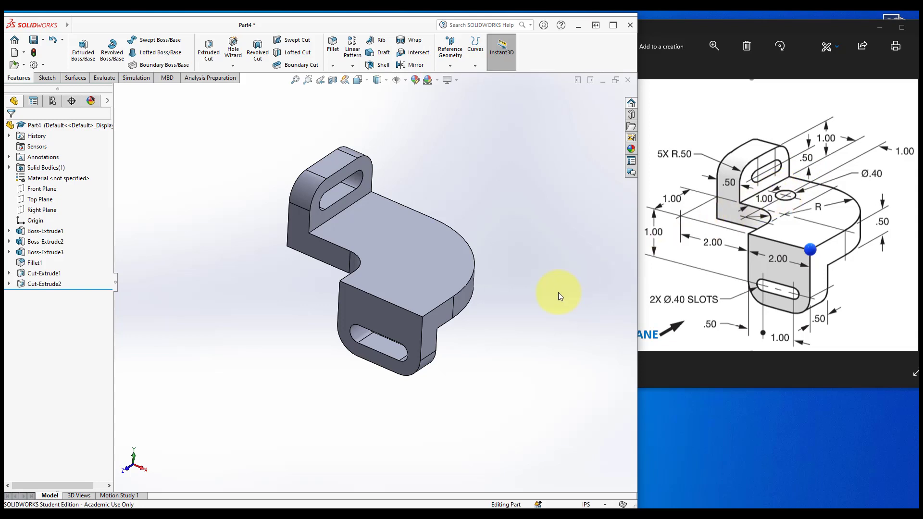
Start a sketch on the base's top face and draw a circle near the upright tab
left_click(358, 80)
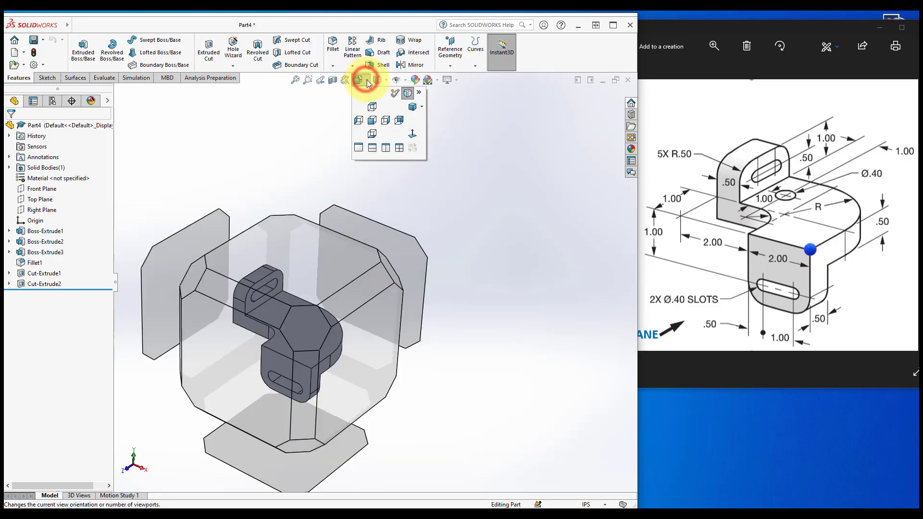
left_click(416, 107)
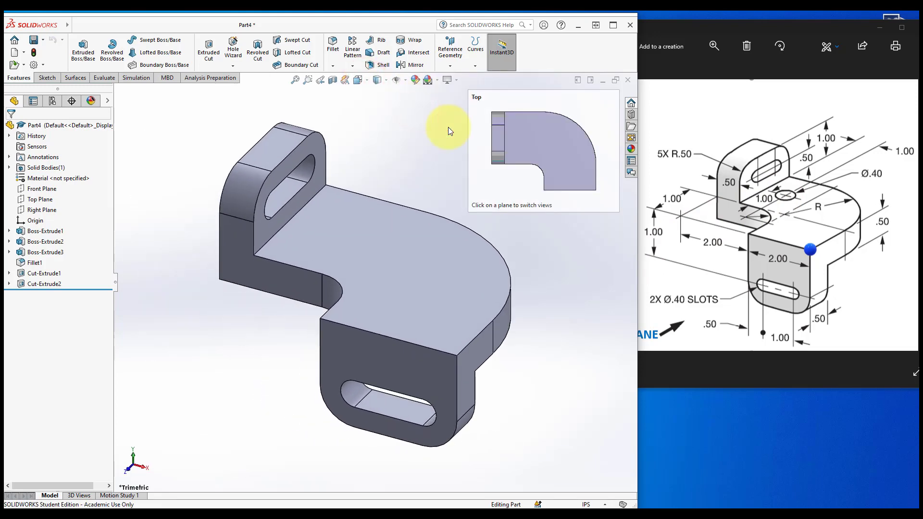
left_click(365, 81)
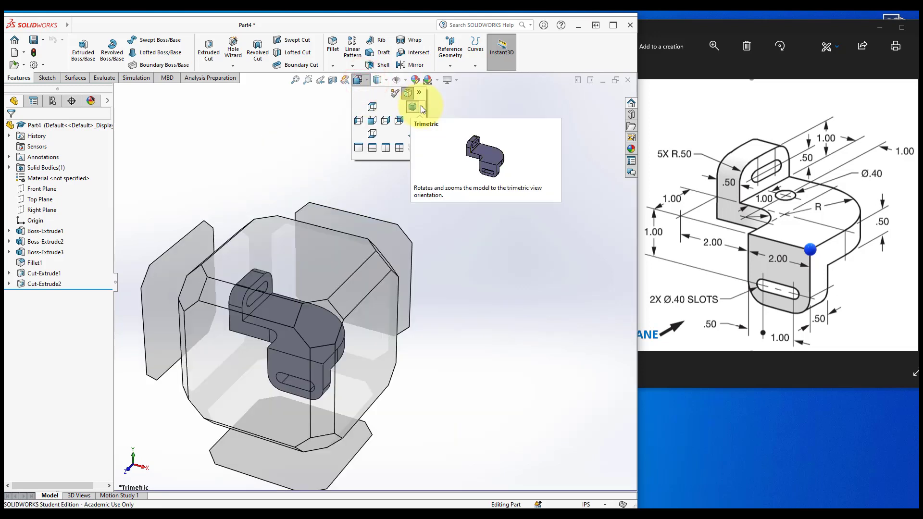
left_click(421, 107)
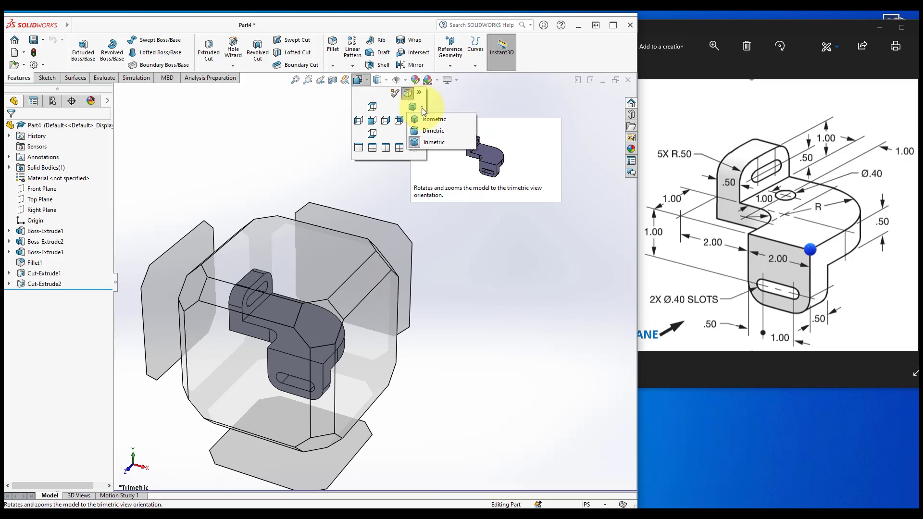
left_click(472, 226)
key("f")
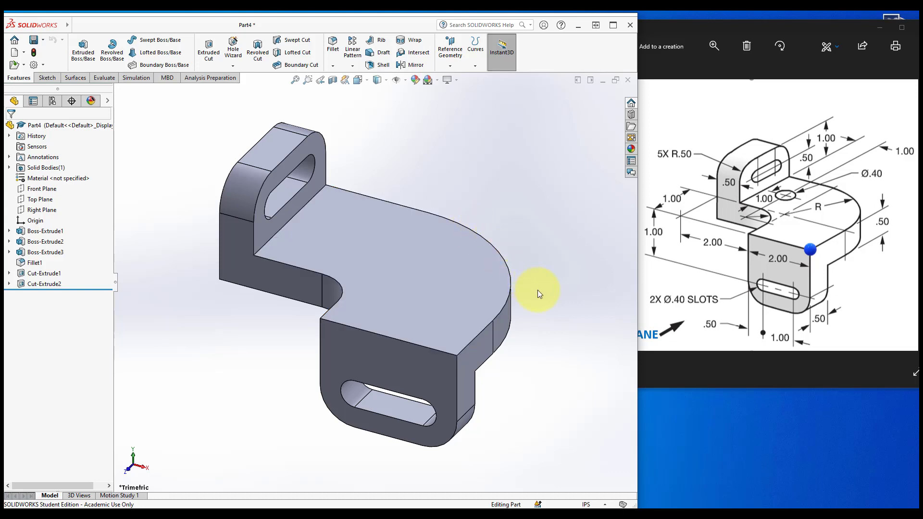
middle_click_drag(547, 350, 537, 331)
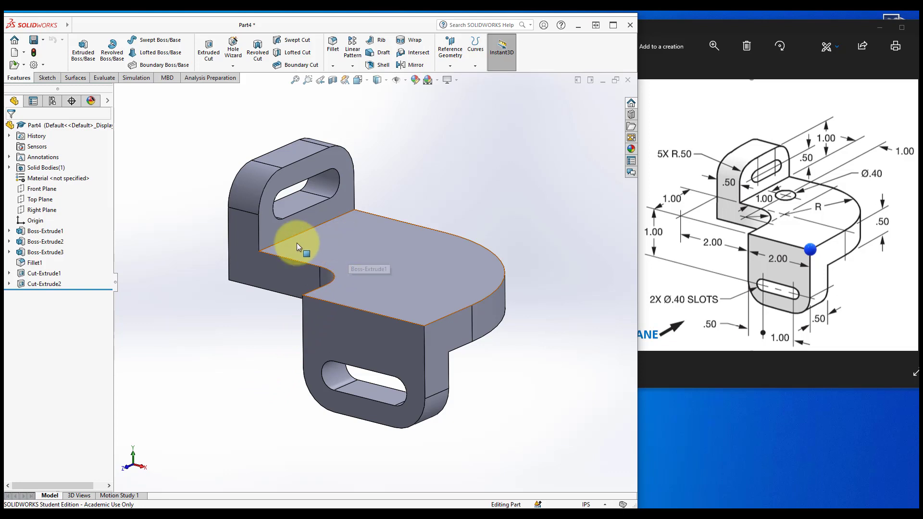
left_click(45, 77)
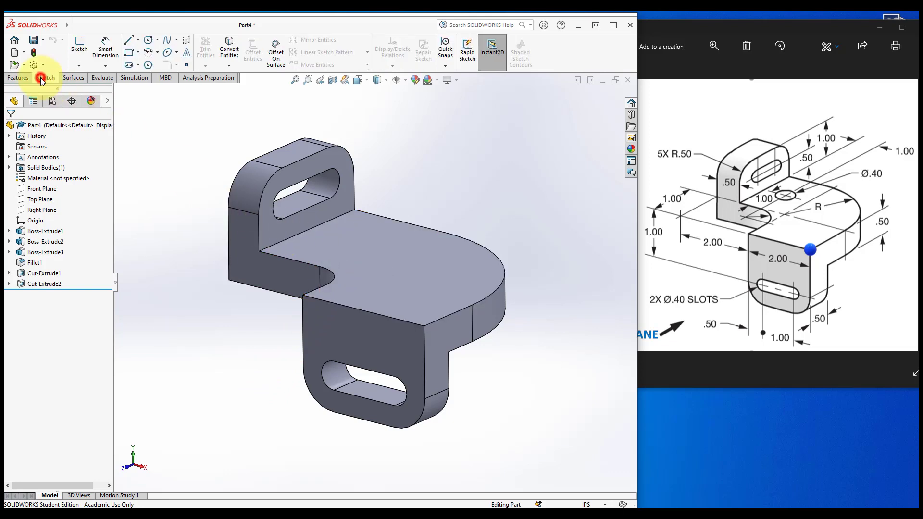
left_click(80, 50)
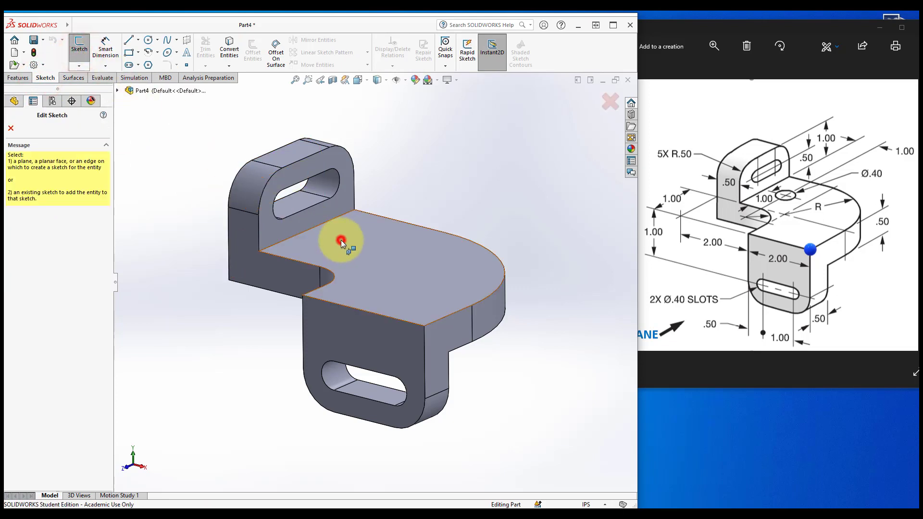
left_click(341, 240)
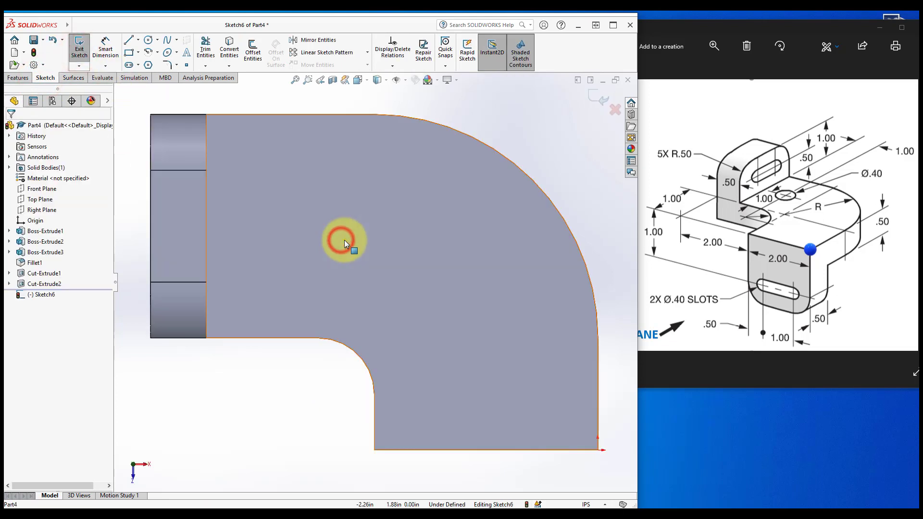
left_click(148, 40)
left_click_drag(264, 210, 288, 227)
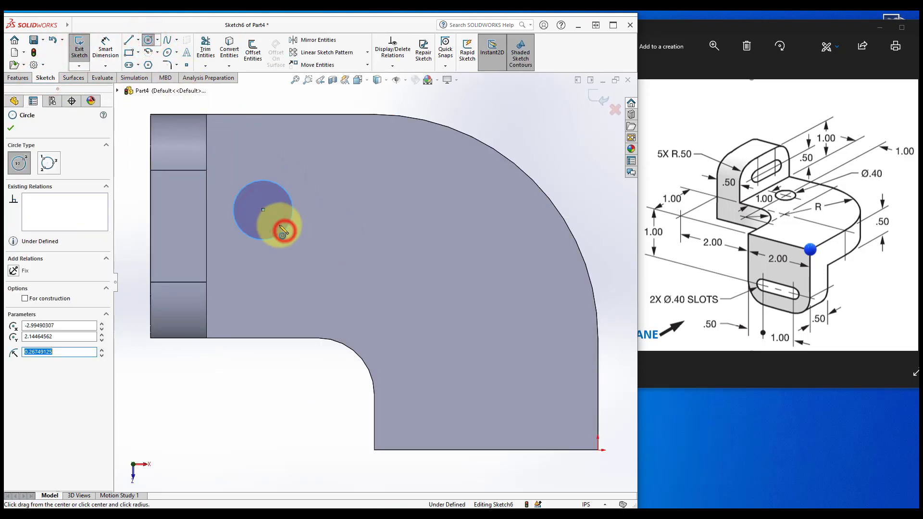
key("Escape")
Dimension the circle's centre 1 in from the base's inner edge
left_click(106, 45)
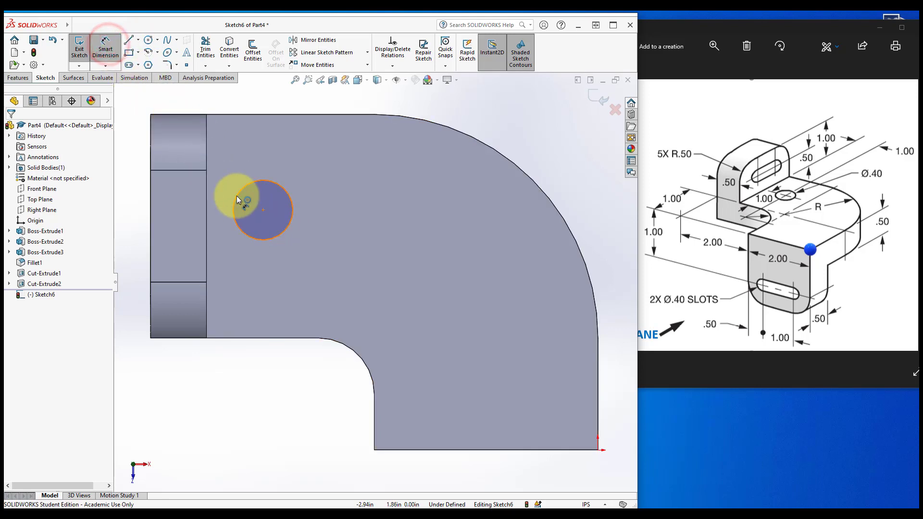
left_click(273, 239)
left_click(277, 337)
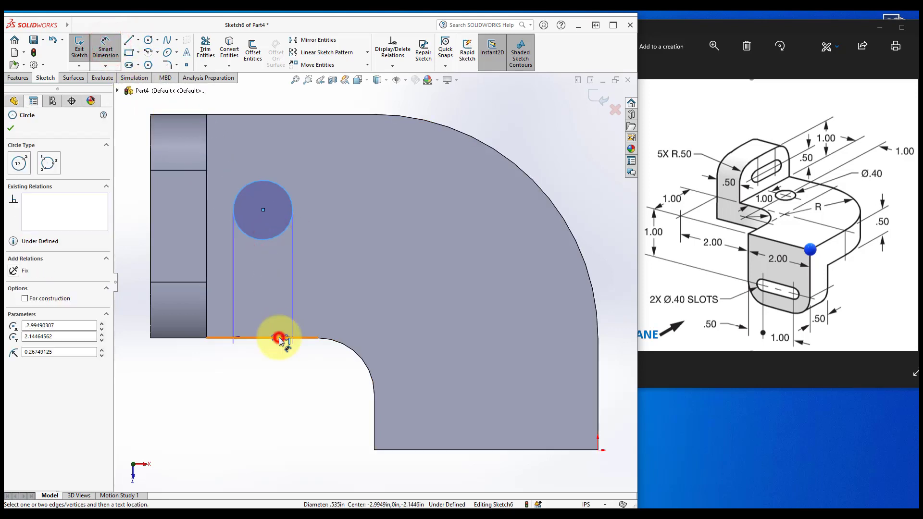
left_click(344, 280)
type("1.14464562in")
key("Return")
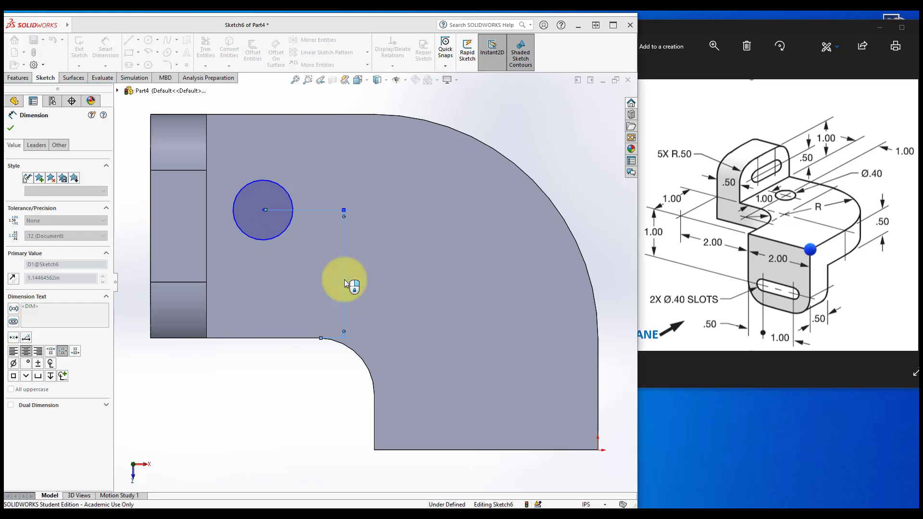
Dimension the circle's centre 0.5 in from the upright tab's face
left_click(254, 198)
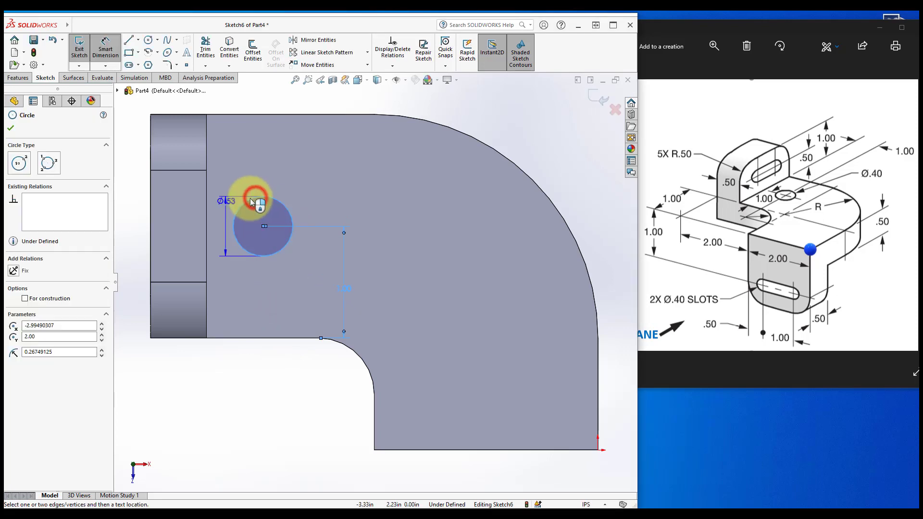
left_click(208, 203)
left_click(245, 154)
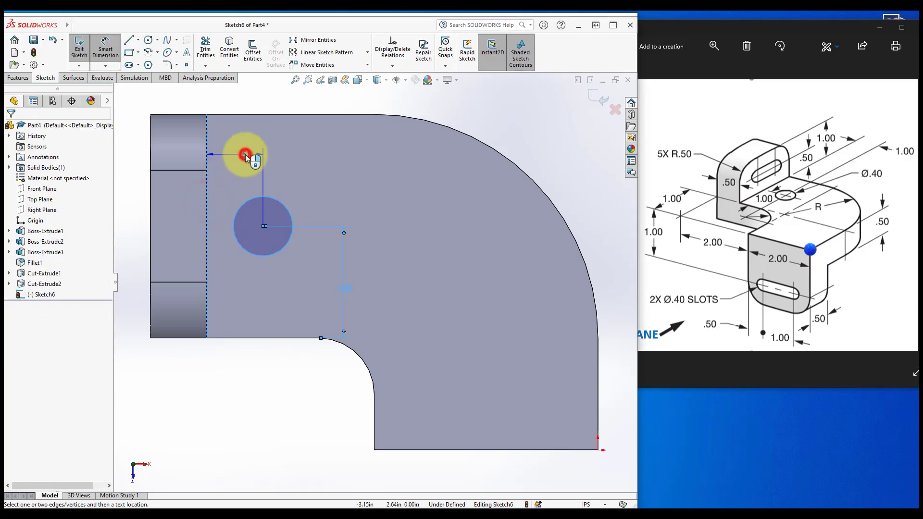
type(".5")
key("Return")
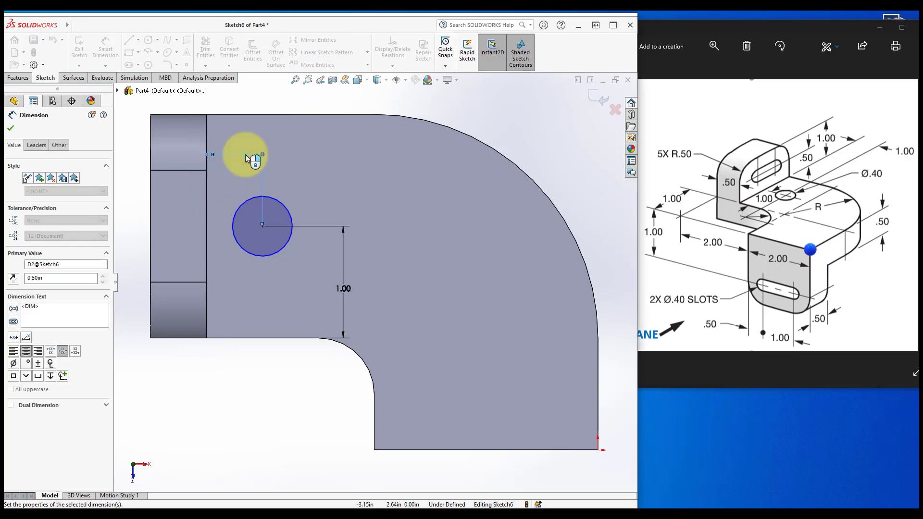
Set the circle's diameter to 0.4 in
left_click(290, 207)
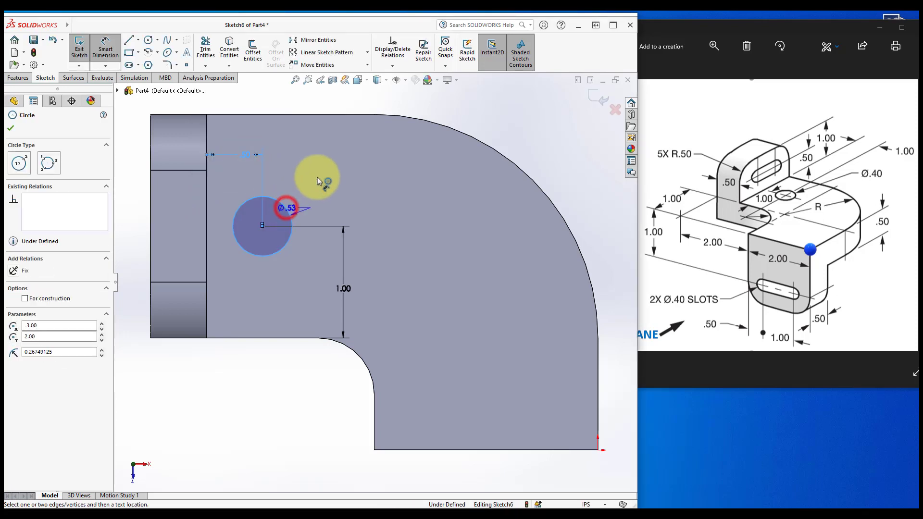
left_click(332, 167)
type(".4")
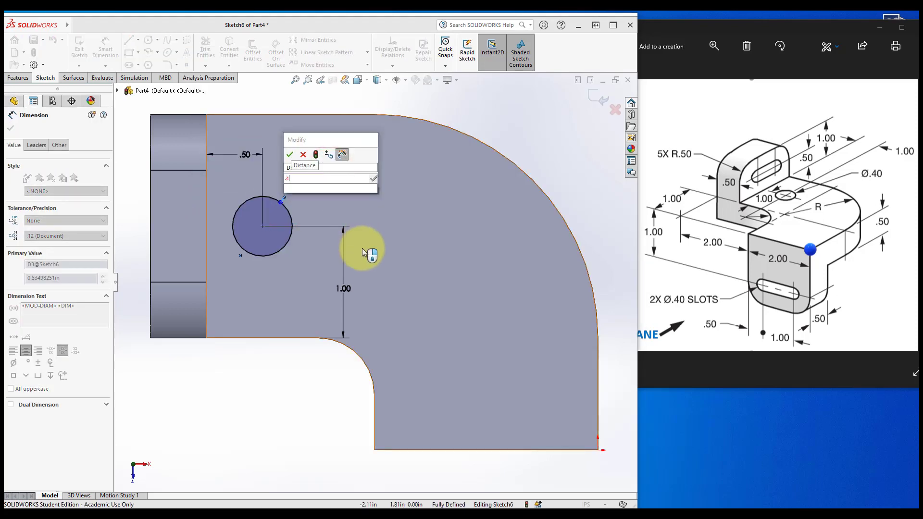
key("Return")
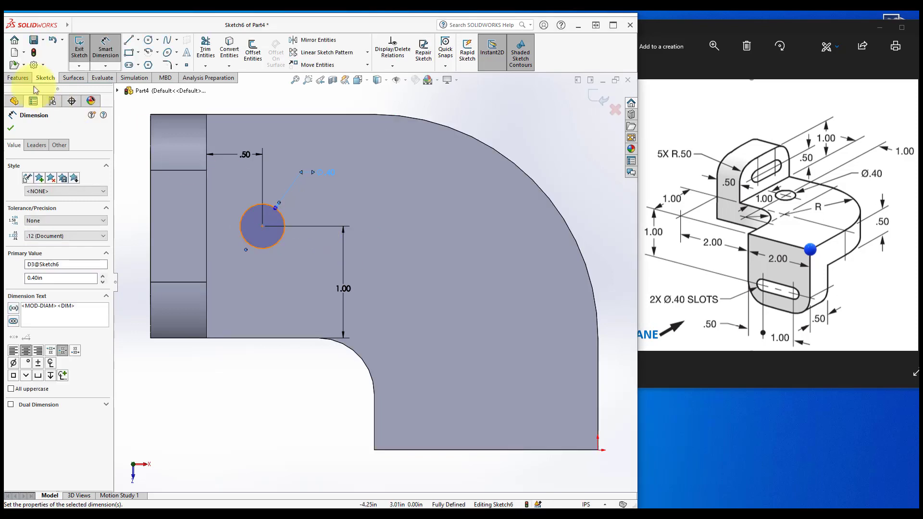
Cut the hole through all of the base with an Extruded Cut
left_click(18, 77)
left_click(209, 50)
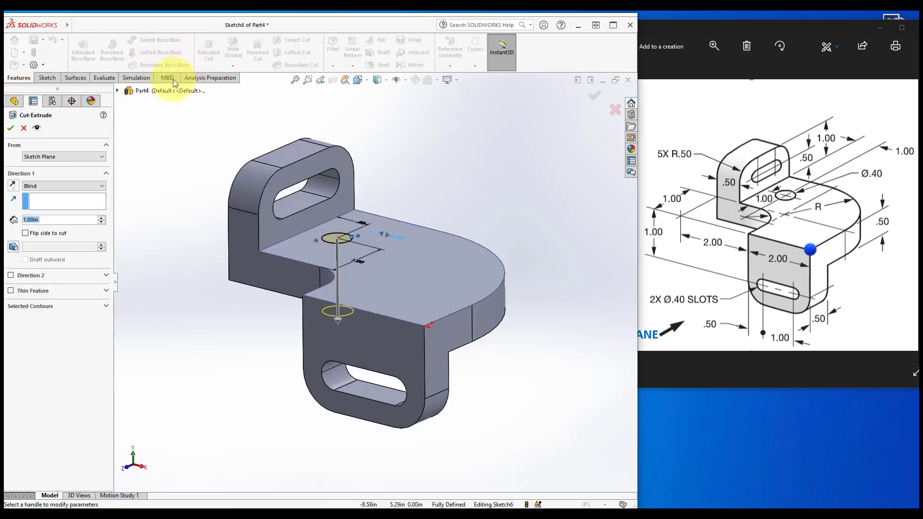
left_click(36, 187)
left_click(38, 204)
left_click(11, 128)
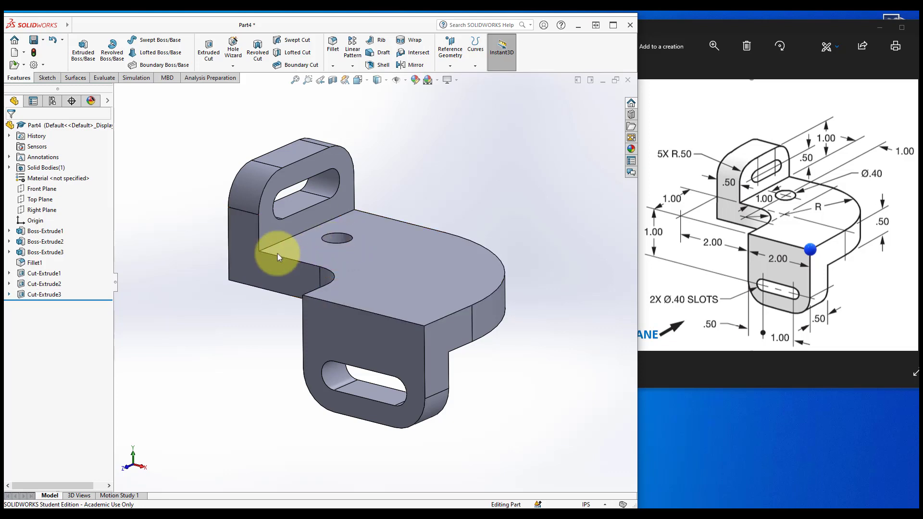
Change the hole's distance from the upright tab to 1 in and rebuild the model
left_click(34, 294)
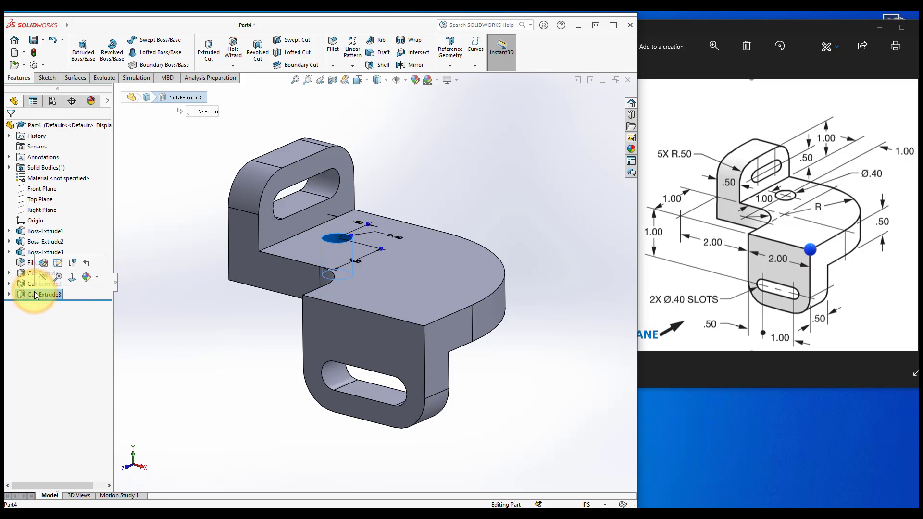
middle_click_drag(205, 301, 202, 341)
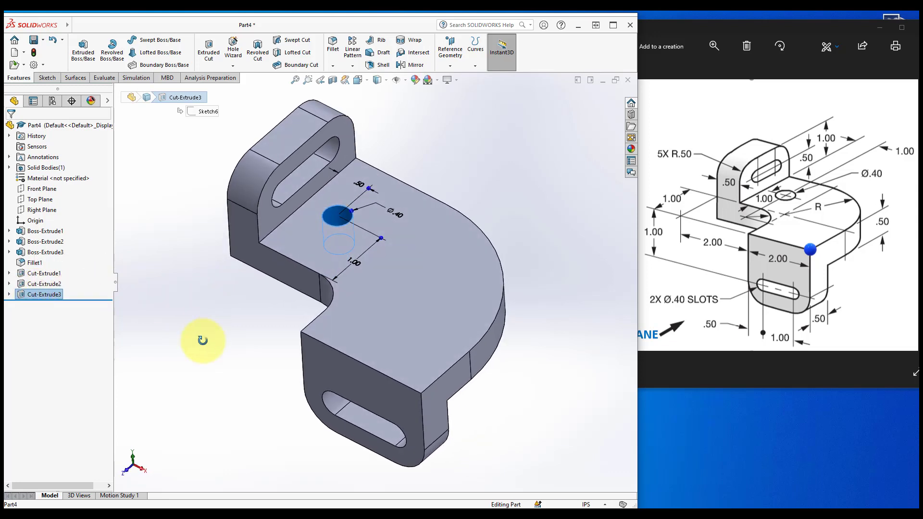
double_click(363, 185)
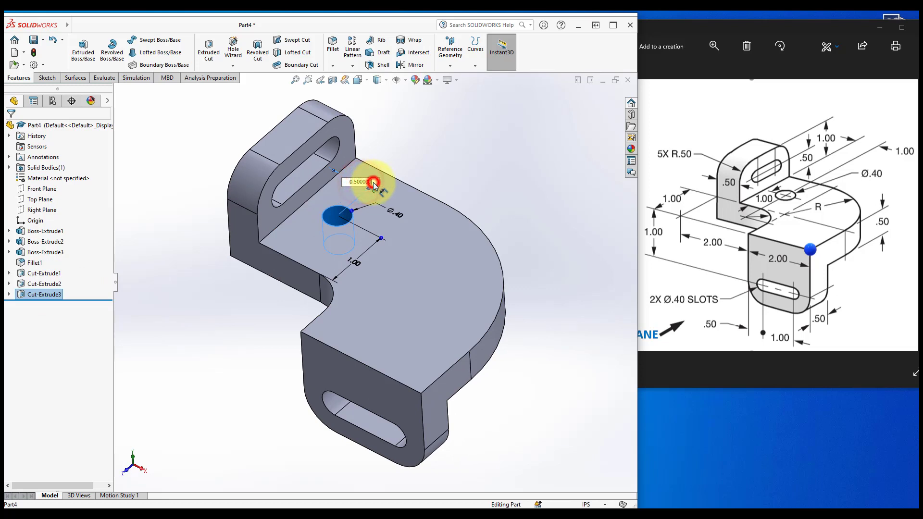
type("1")
key("Return")
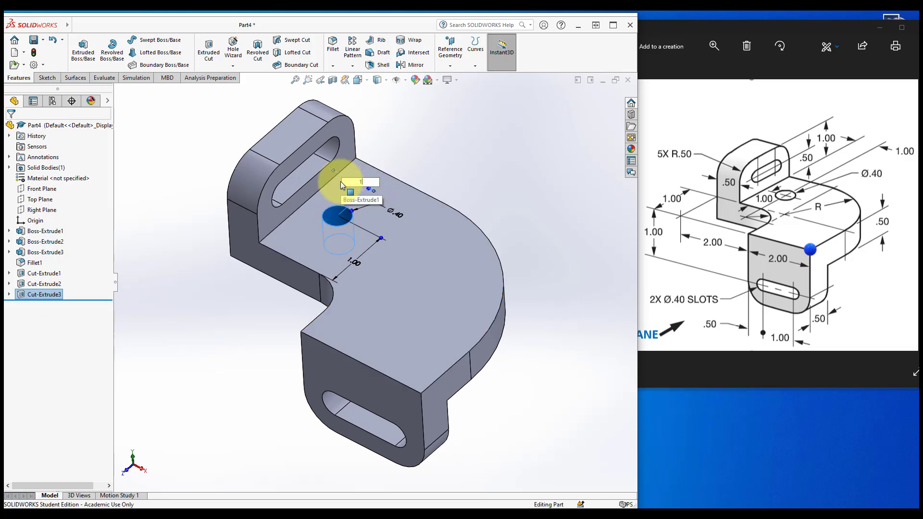
left_click(434, 152)
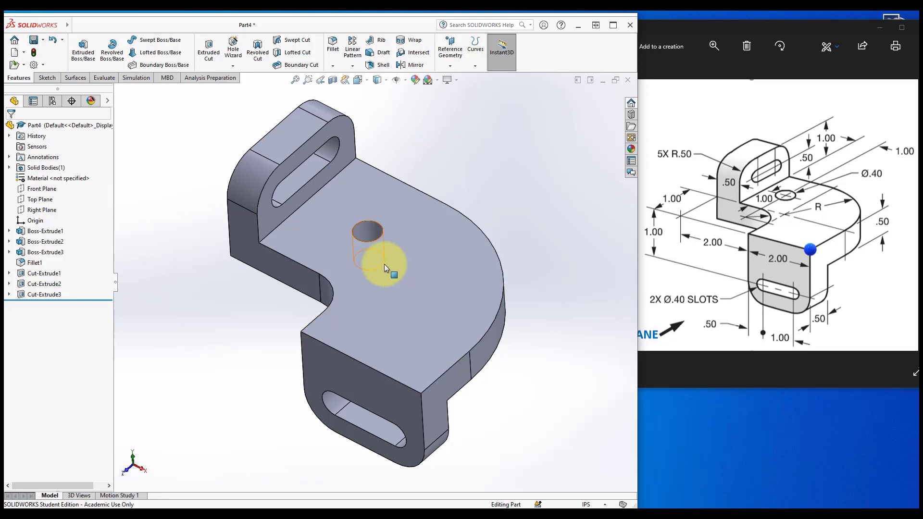
left_click(33, 54)
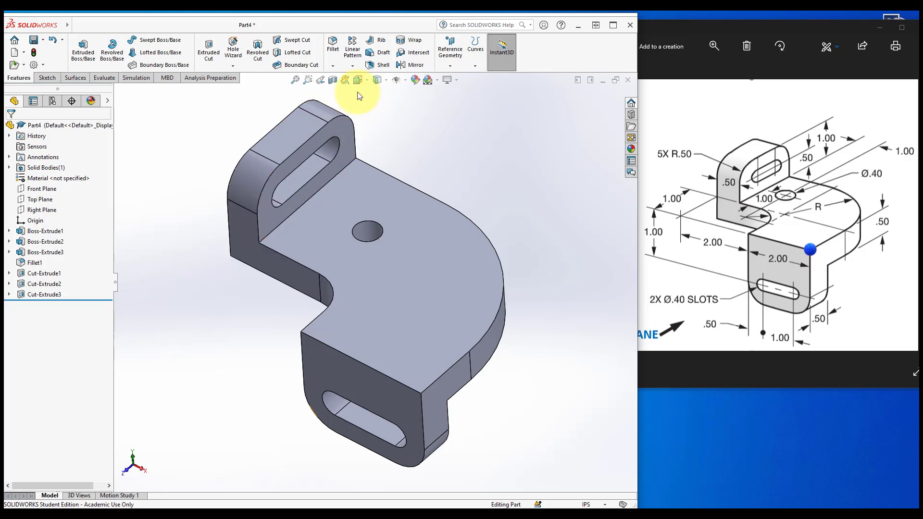
Set the hole's distance from the upright tab to 0.5 in and rebuild the model
left_click(369, 81)
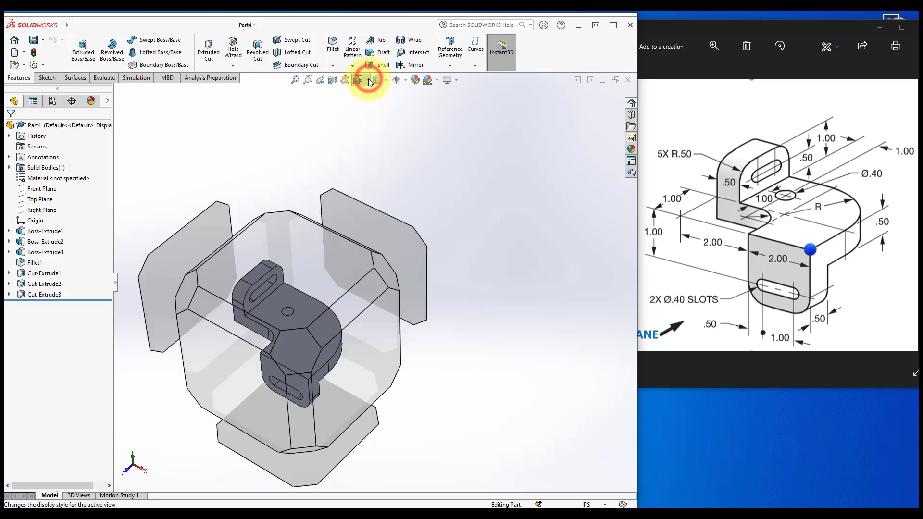
left_click(410, 106)
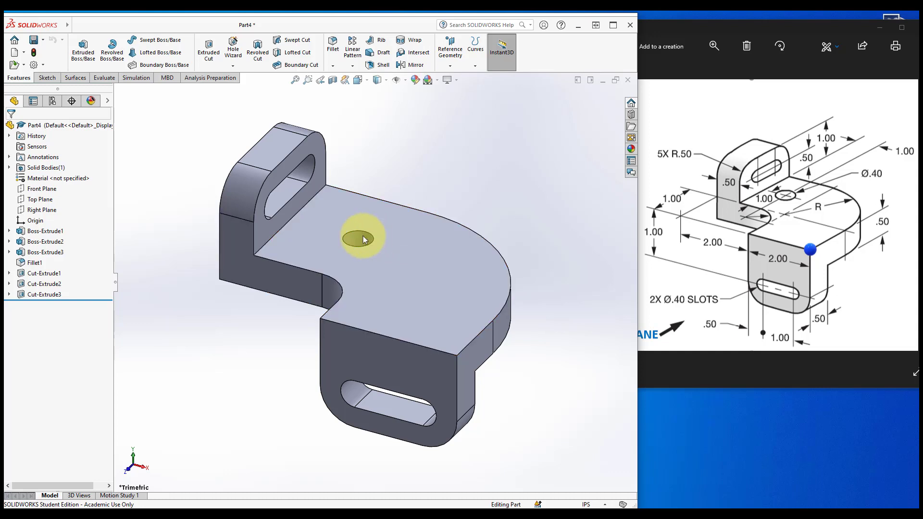
left_click(49, 294)
left_click(359, 210)
double_click(358, 209)
type(".5")
key("Return")
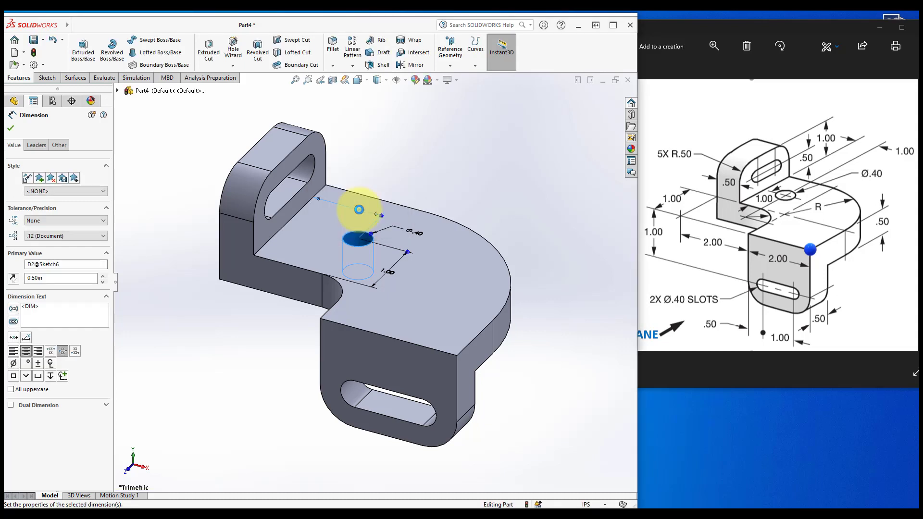
left_click(418, 160)
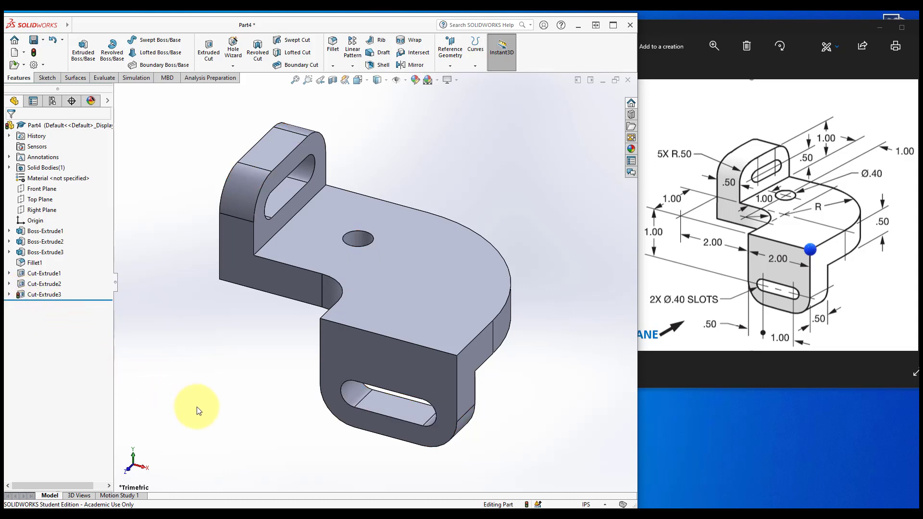
key("ctrl+b")
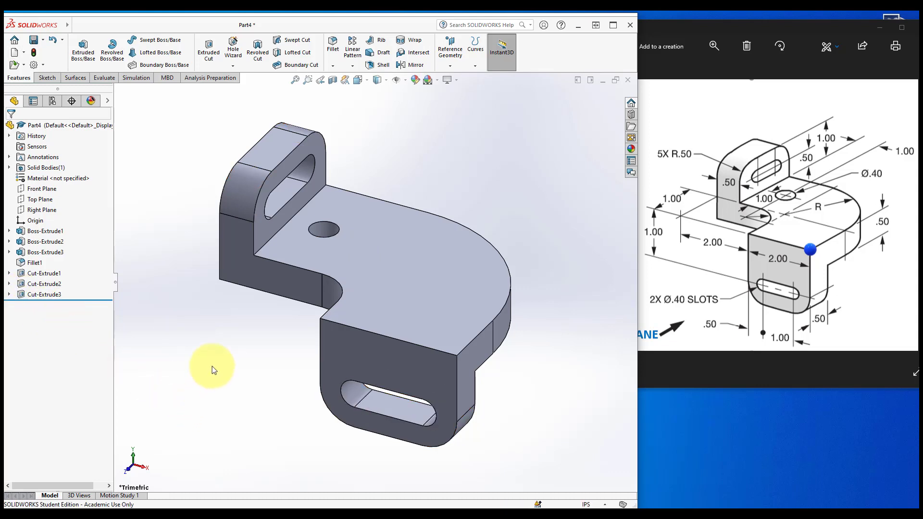
Open the part's mass properties and review them, then close the dialog
key("f")
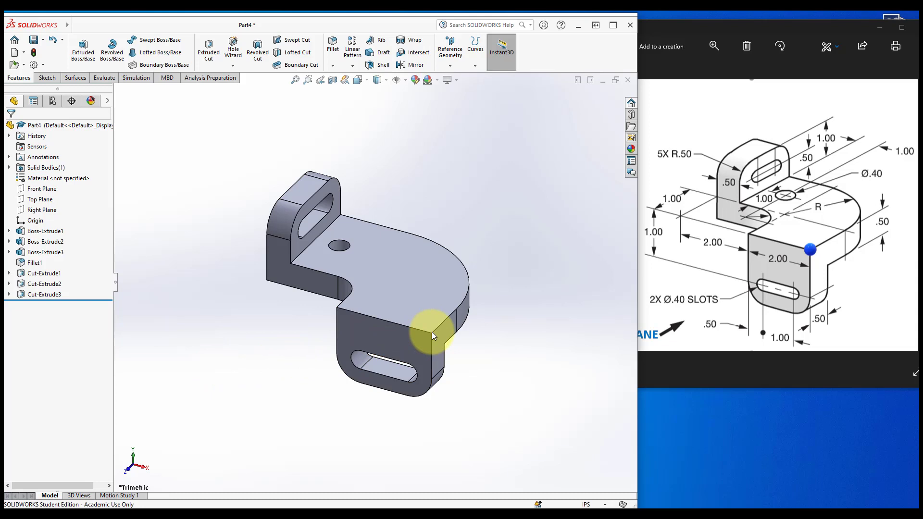
left_click(105, 78)
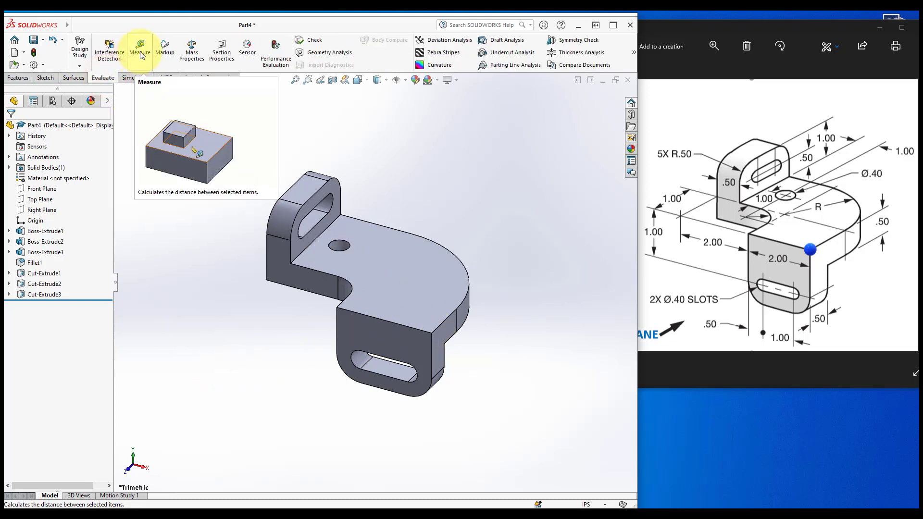
left_click(197, 52)
left_click_drag(191, 101, 203, 58)
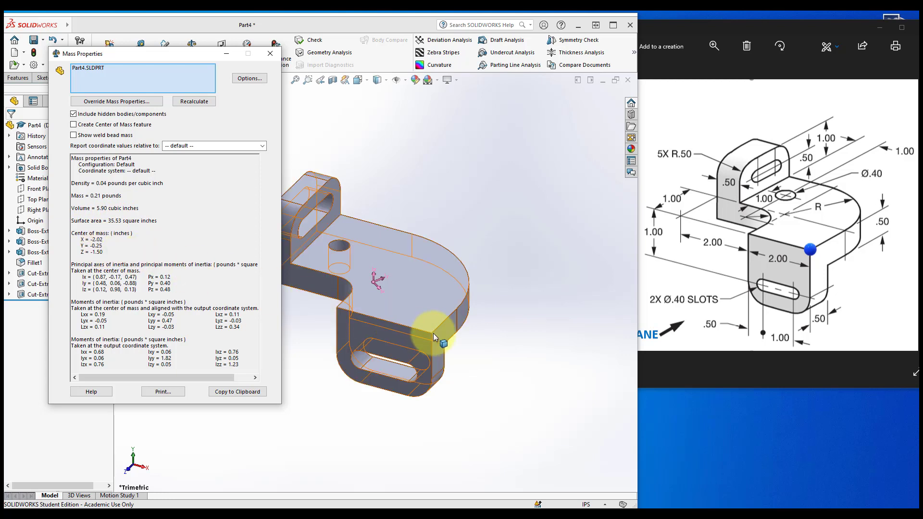
left_click_drag(159, 53, 619, 61)
left_click(152, 403)
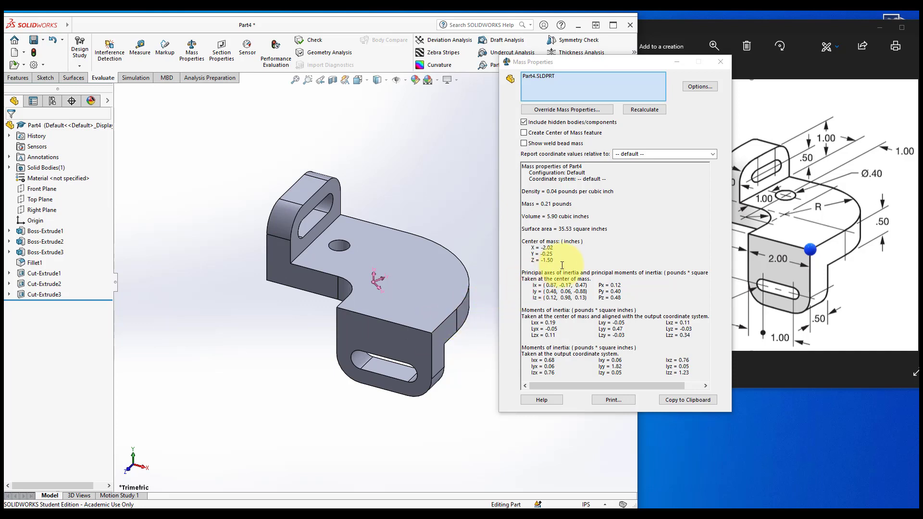
left_click(720, 61)
Add a Center of Mass reference point to the part
left_click(532, 187)
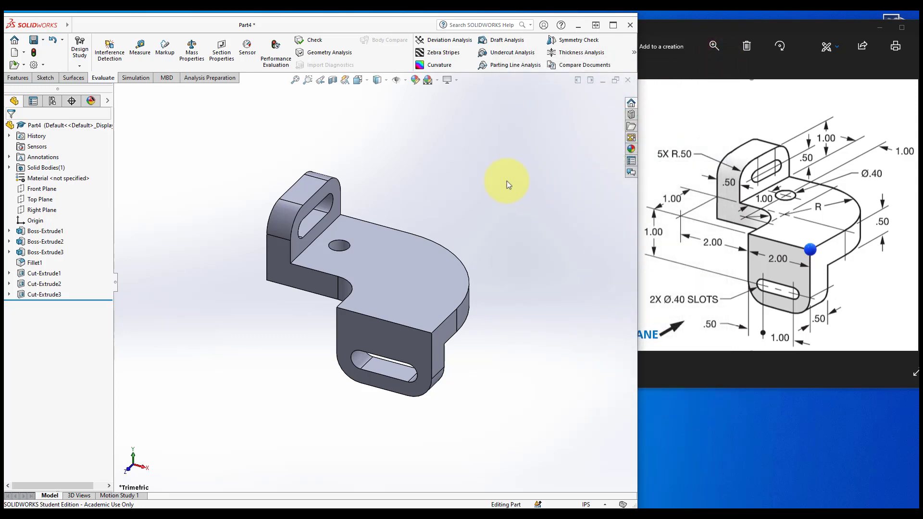
left_click(18, 78)
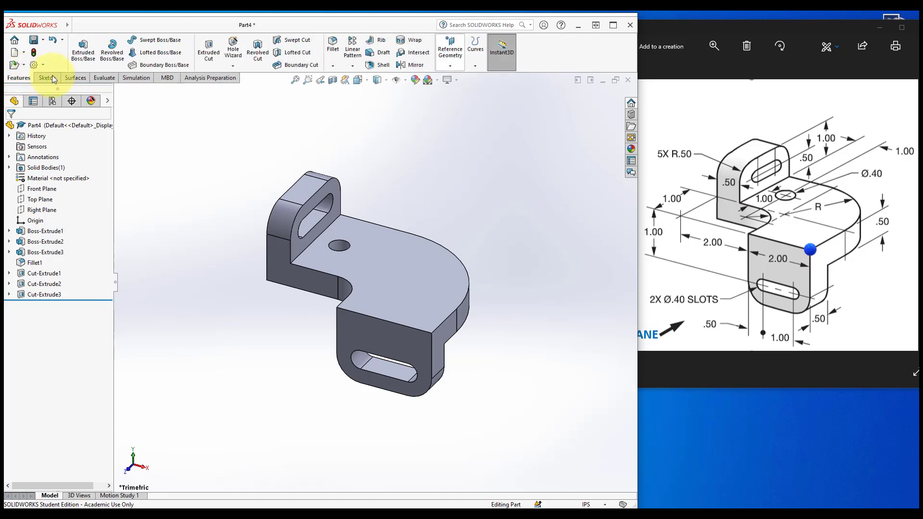
left_click(457, 66)
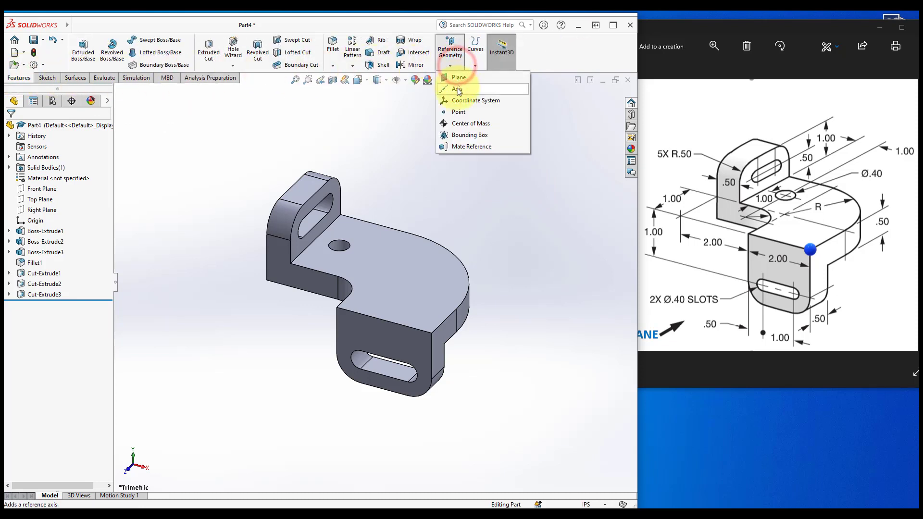
left_click(457, 124)
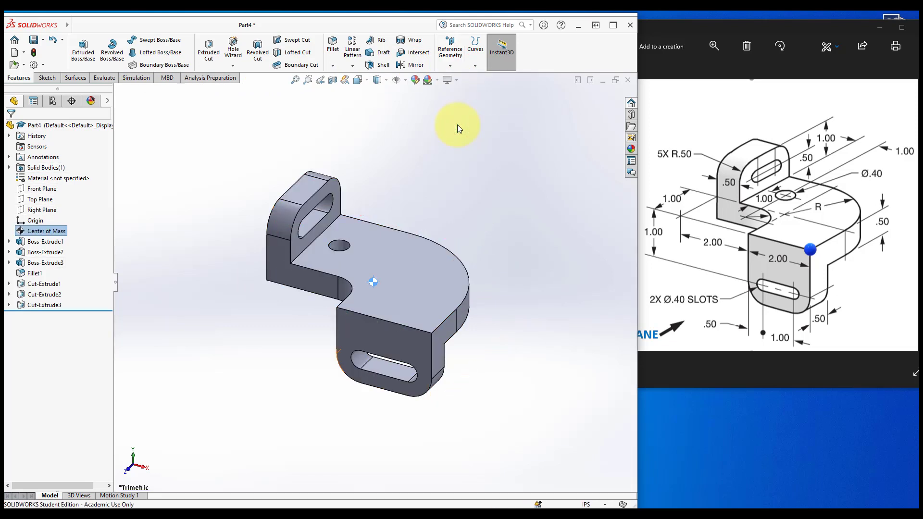
Show the center of mass and the origins in the graphics area
left_click(200, 296)
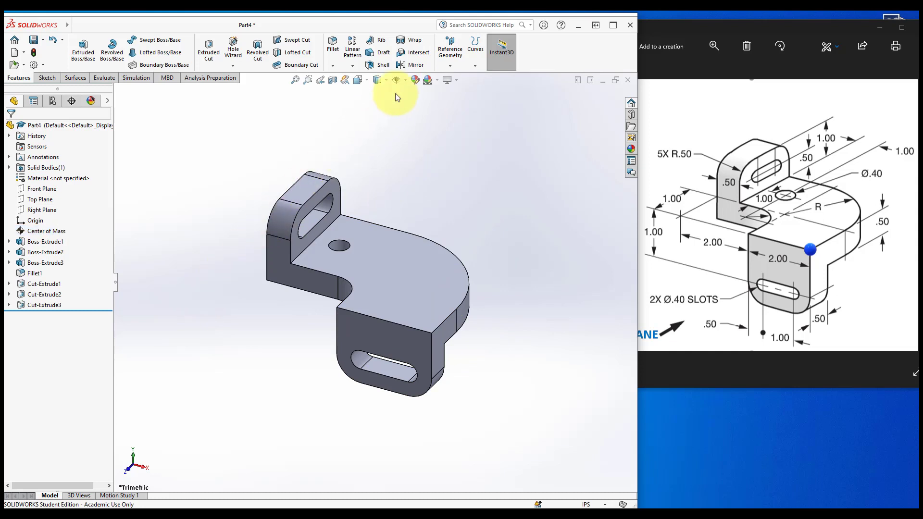
left_click(407, 81)
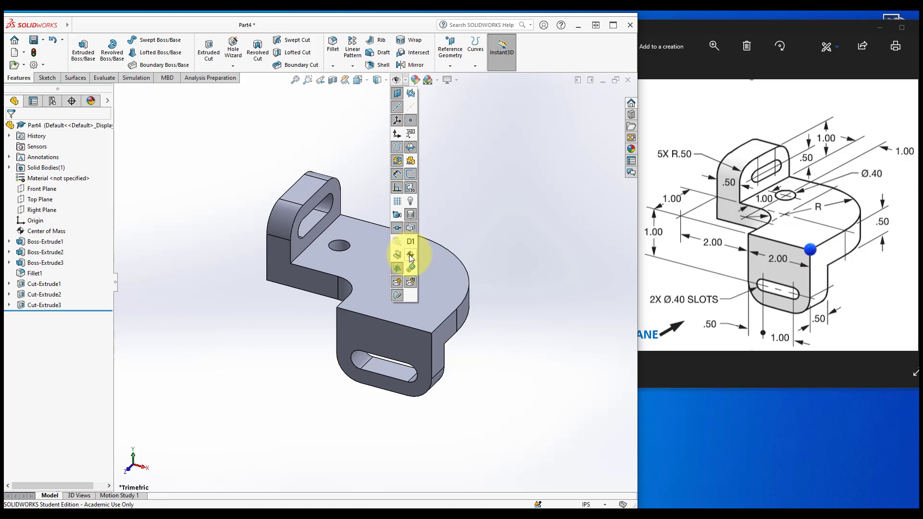
left_click(410, 257)
middle_click_drag(471, 229, 472, 228)
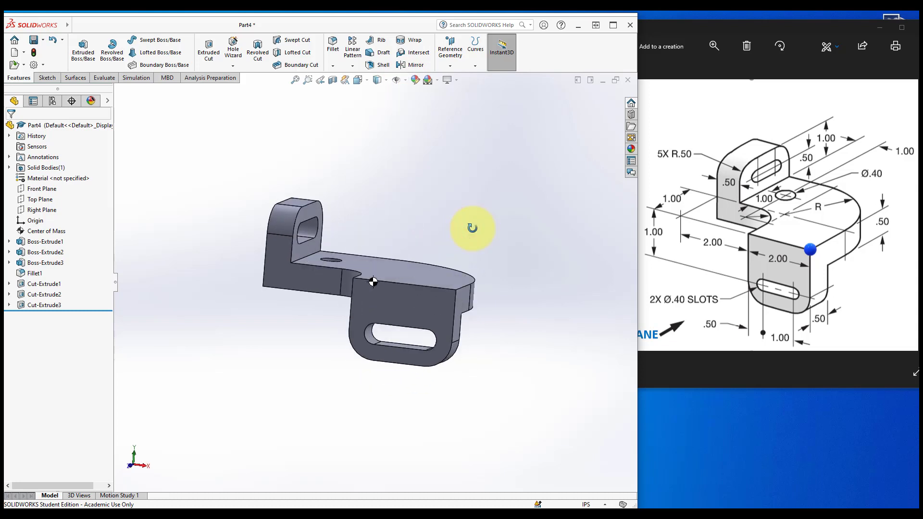
key("ctrl+7")
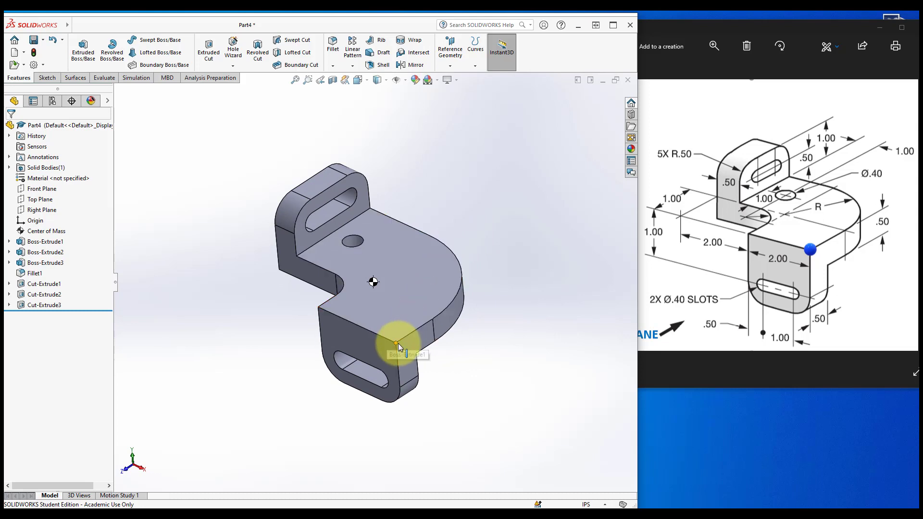
left_click(402, 82)
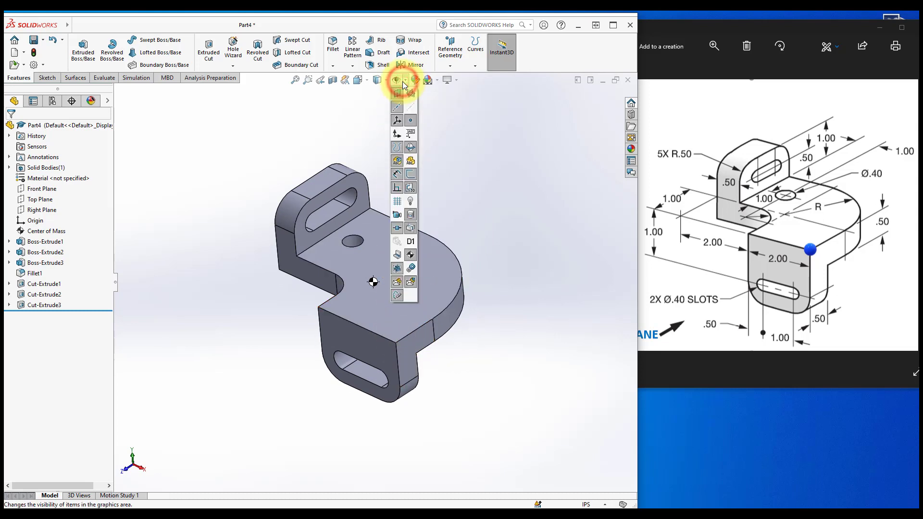
left_click(396, 135)
middle_click_drag(346, 133, 349, 144)
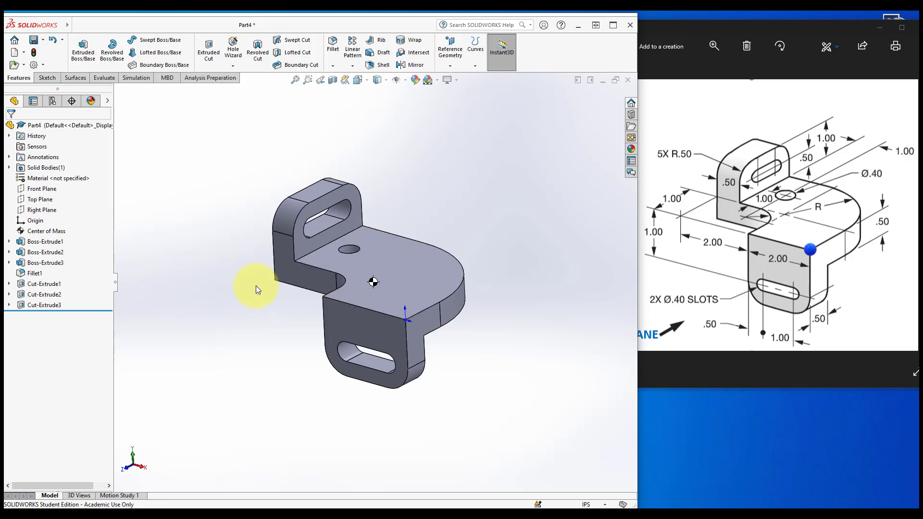
Split the display into four viewports and link the views together
left_click(368, 80)
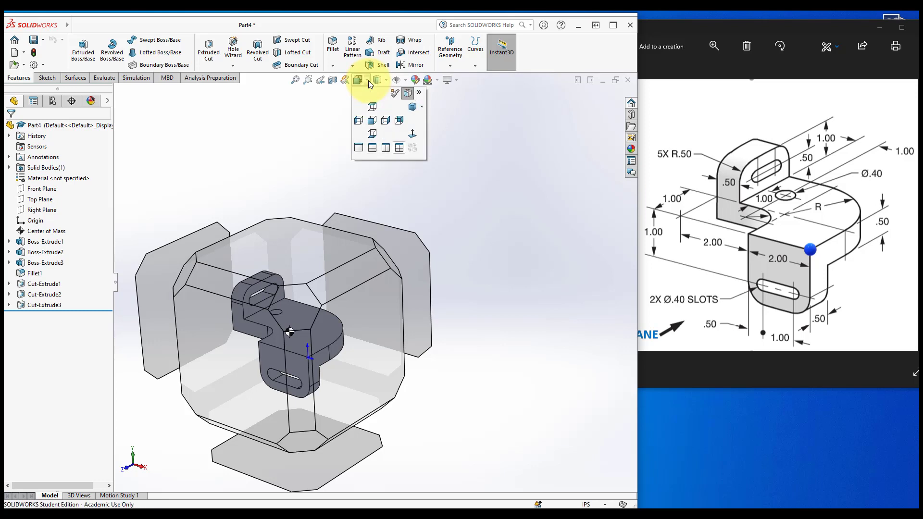
left_click(399, 149)
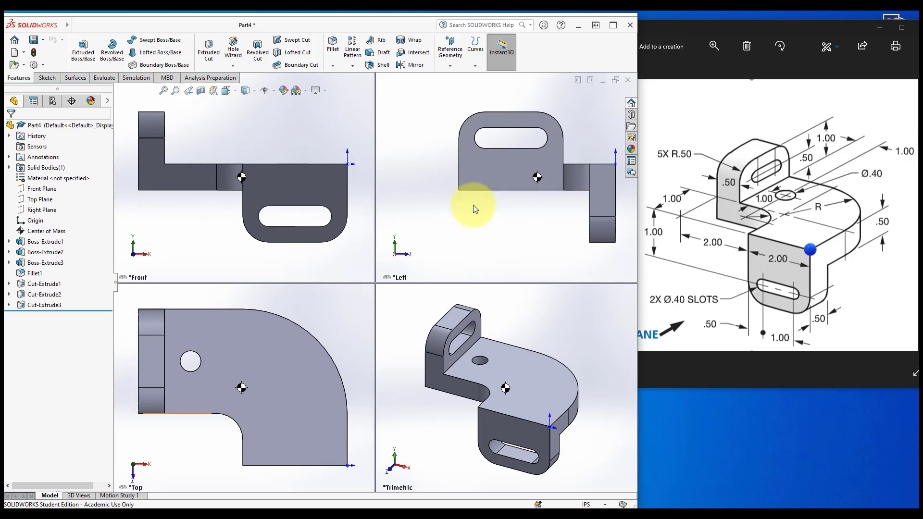
left_click(430, 185)
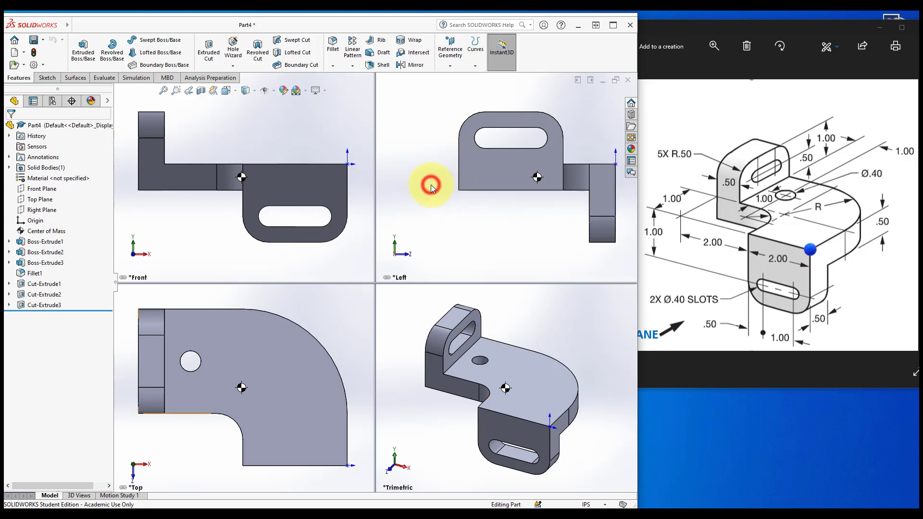
left_click(398, 312)
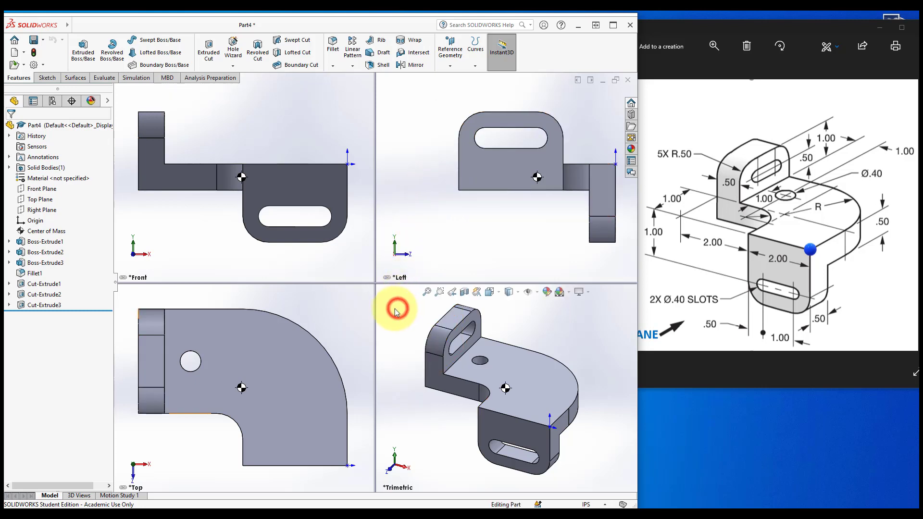
left_click(322, 315)
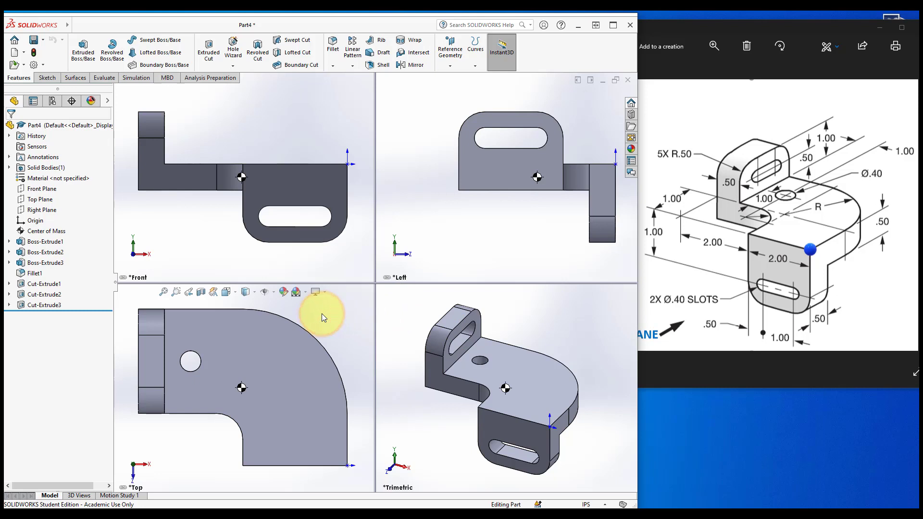
middle_click_drag(321, 313, 293, 287, "ctrl")
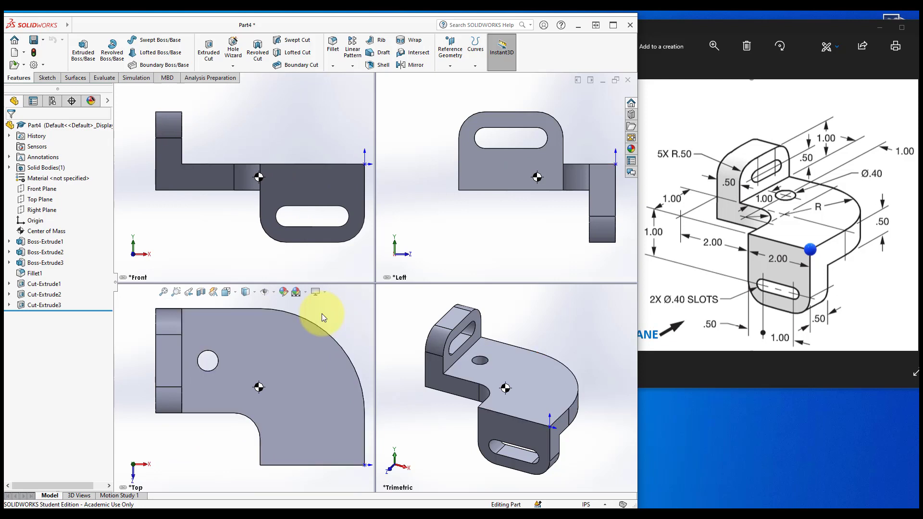
right_click(388, 280)
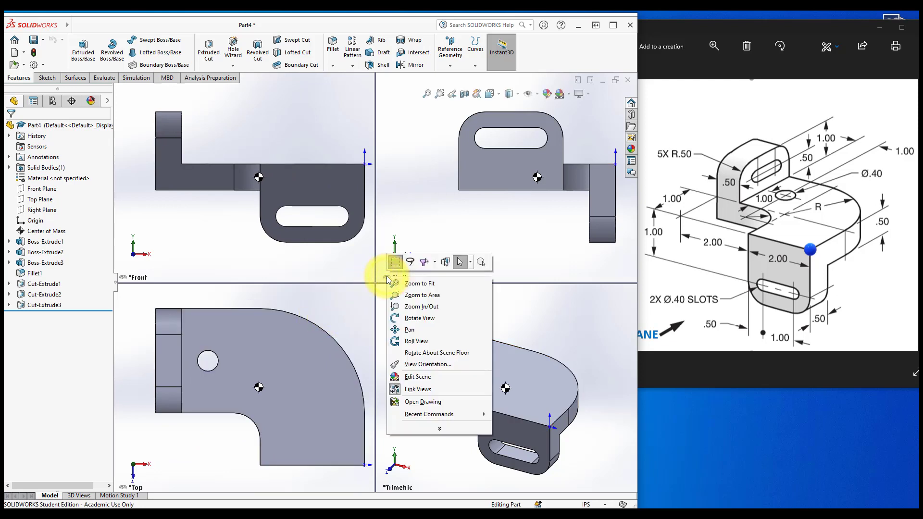
left_click(411, 389)
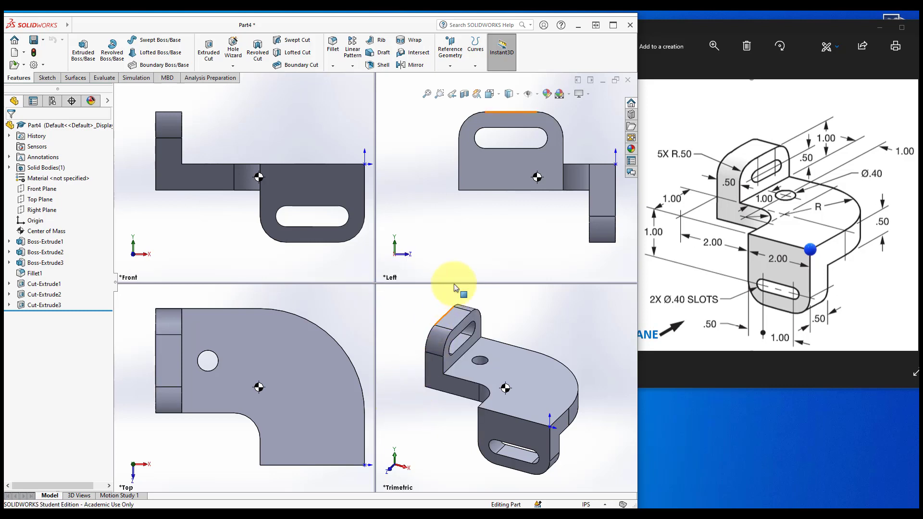
Zoom and rotate the part inside the individual viewports
scroll(487, 202, "up", 5)
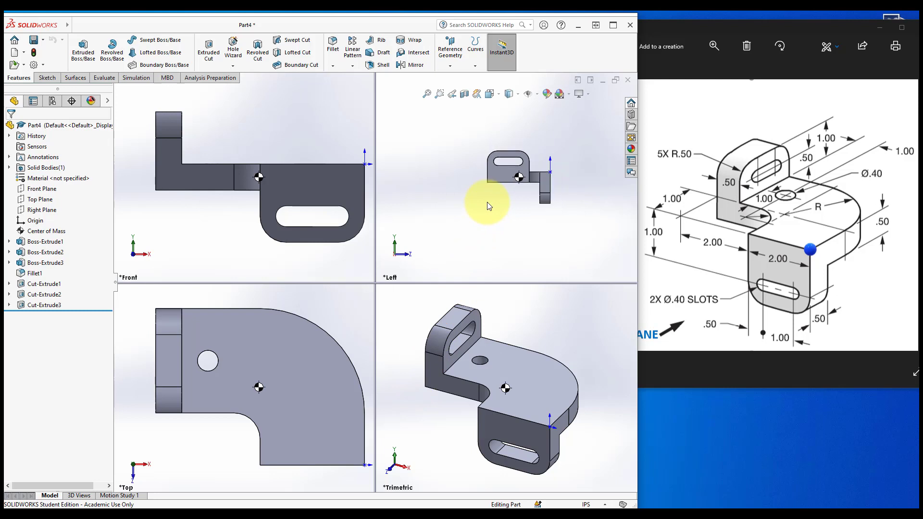
left_click(299, 183)
middle_click_drag(299, 182, 299, 181)
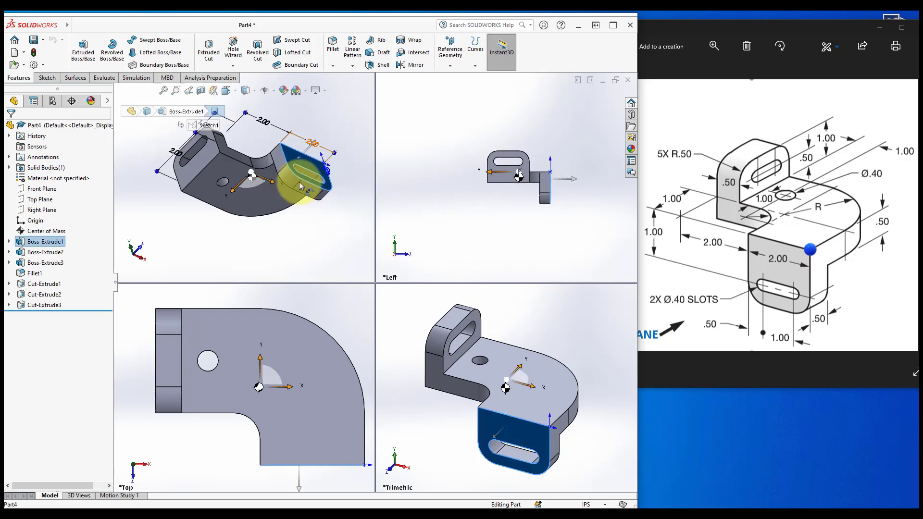
right_click(434, 236)
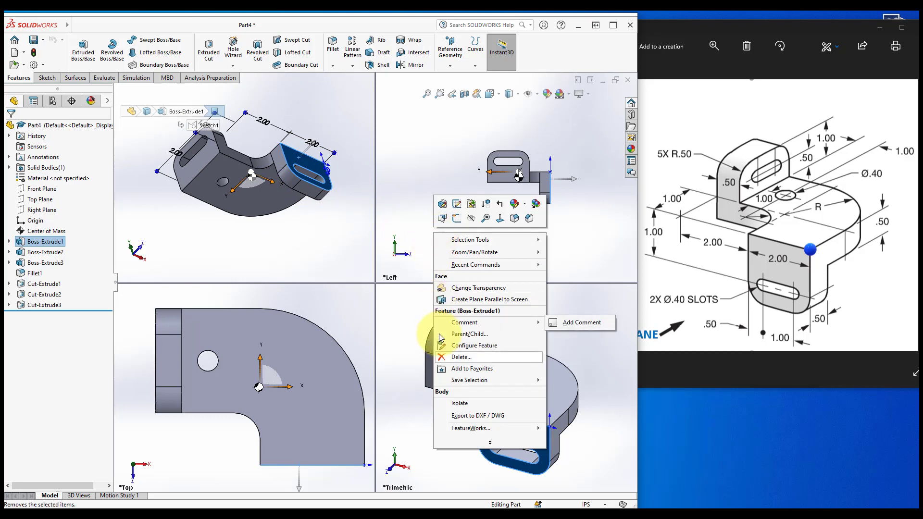
left_click(414, 269)
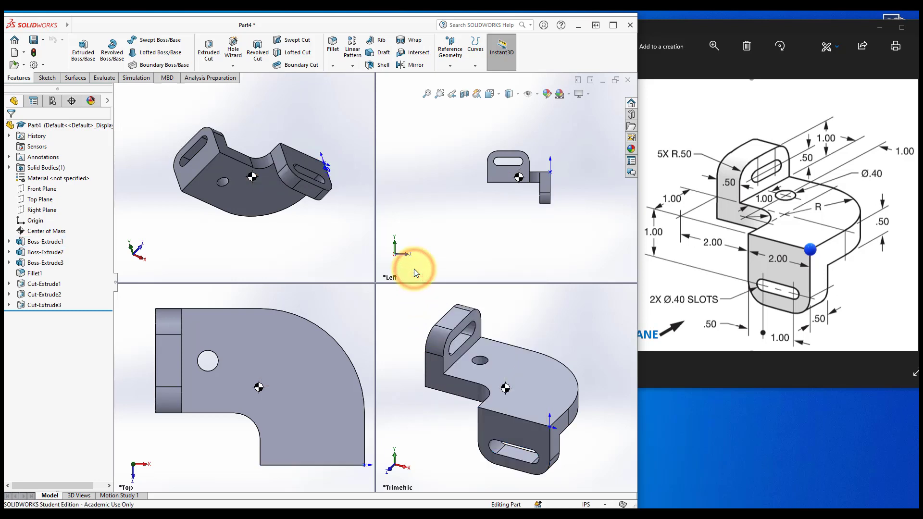
Return to a single viewport and an isometric view of the part
left_click(498, 95)
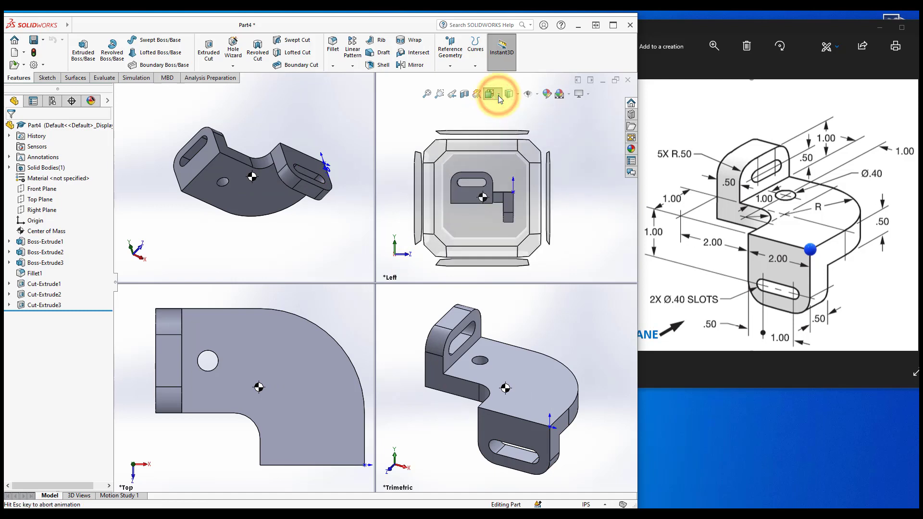
left_click(490, 161)
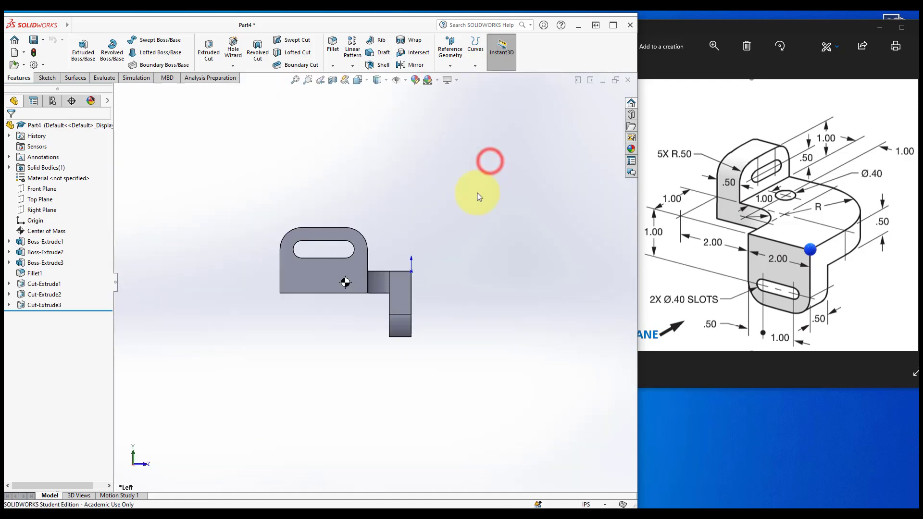
left_click(446, 270)
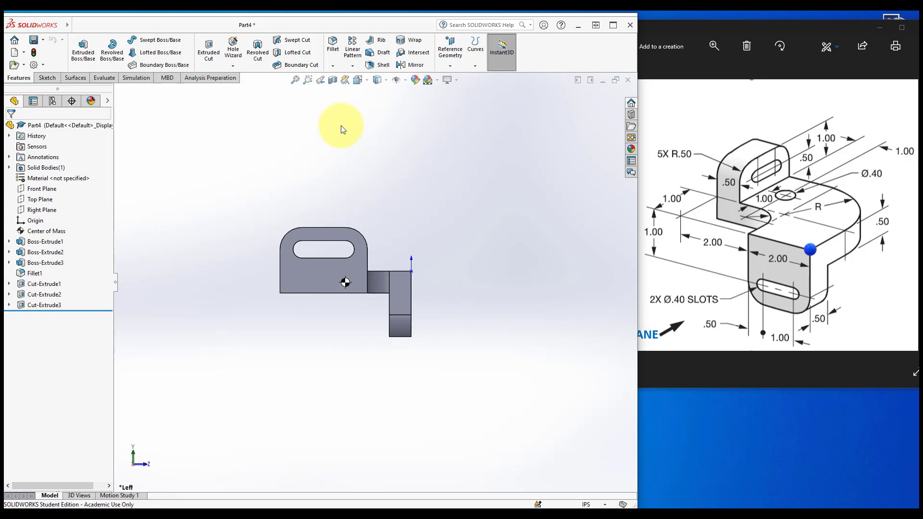
key("ctrl+7")
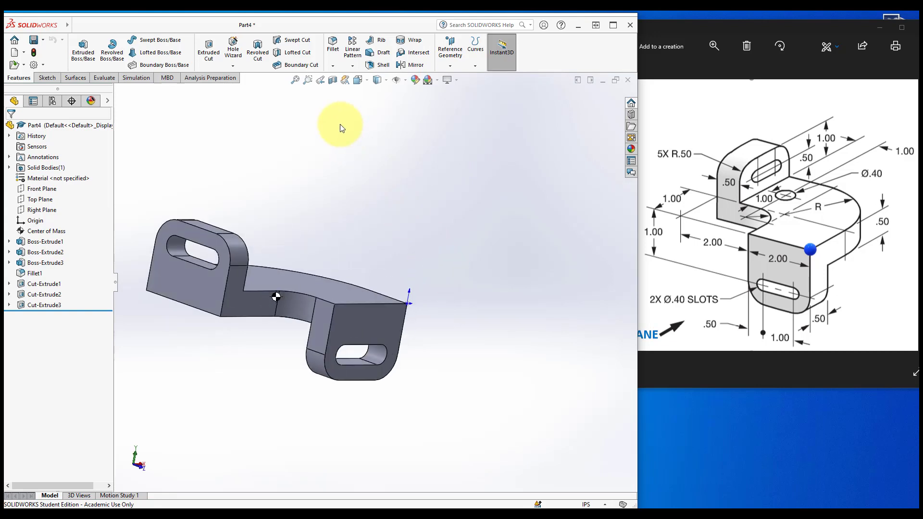